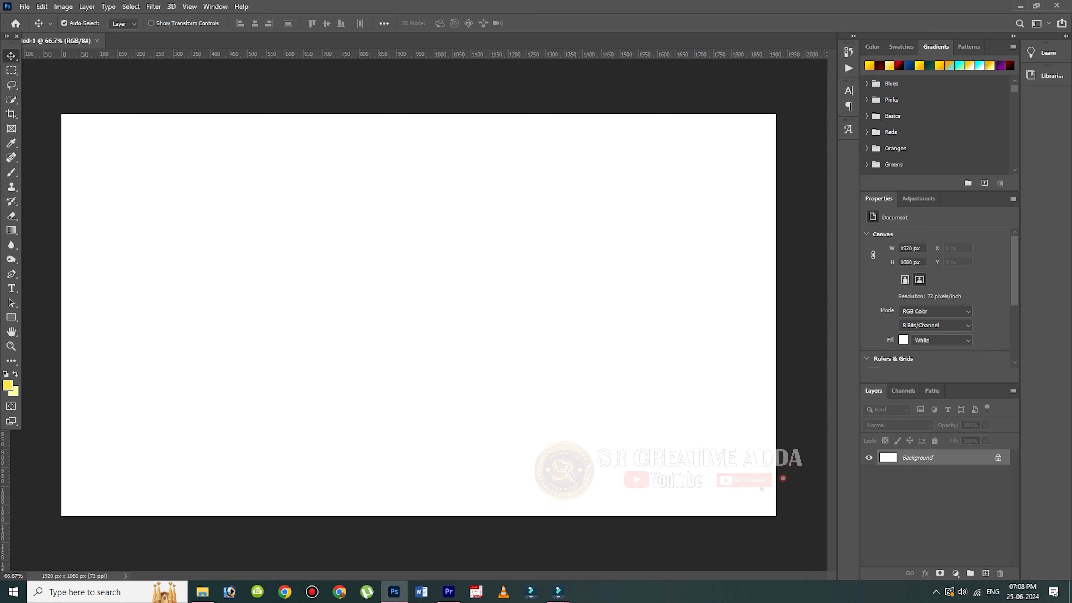
- Convert the locked Background into a regular, editable layer
{"action": "left_click", "coordinate": [626, 174]}
- Switch to Chrome and search Google for "food thumbnail background"
{"action": "mouse_move", "coordinate": [394, 591]}
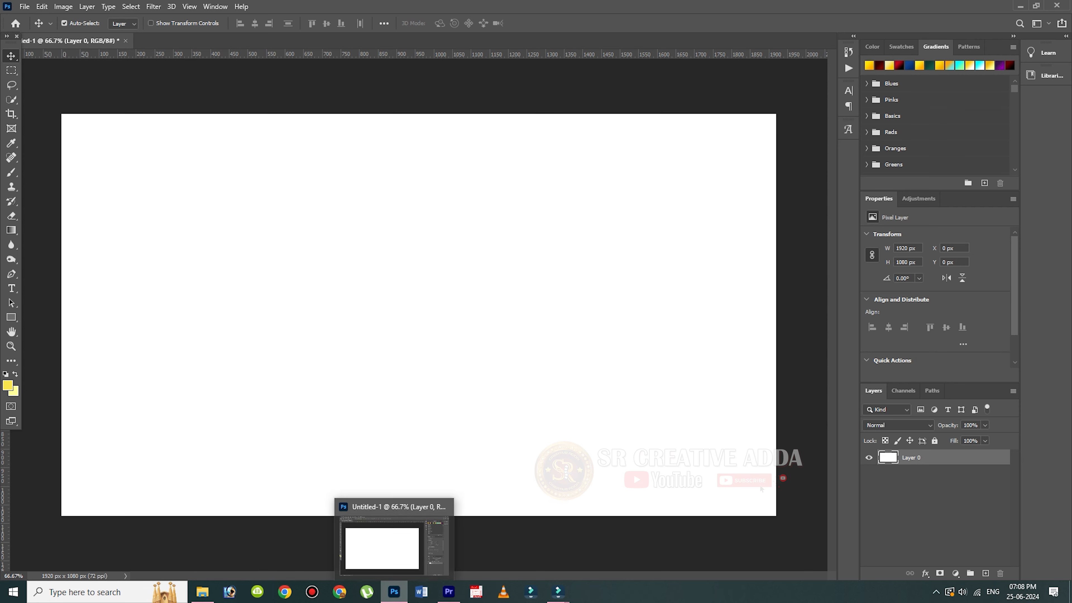
{"action": "left_click", "coordinate": [340, 591]}
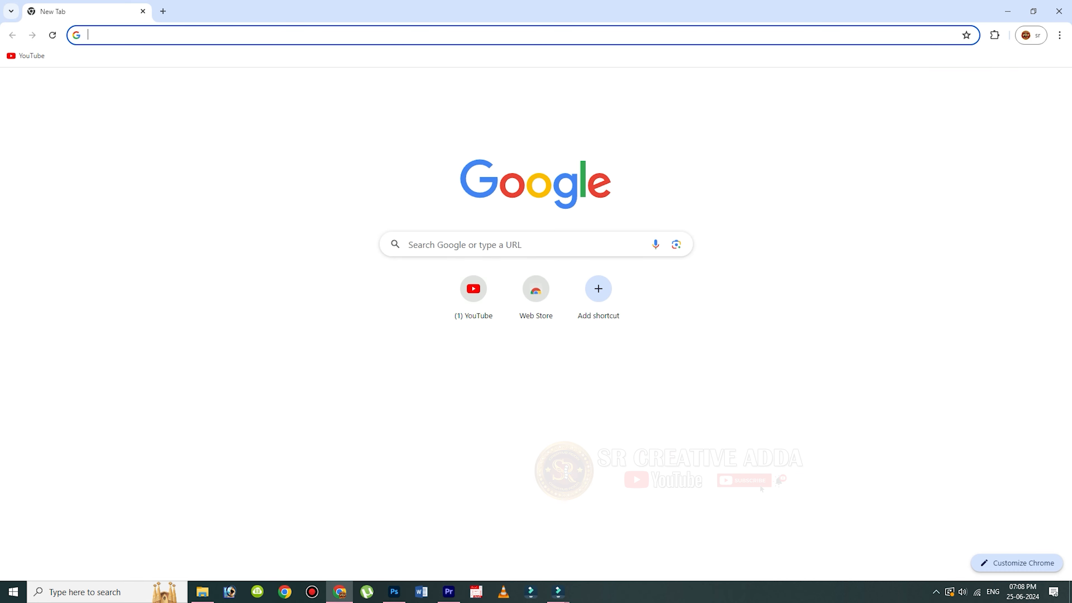
{"action": "left_click", "coordinate": [532, 245]}
{"action": "type", "text": "thm"}
{"action": "key", "text": "BackSpace"}
{"action": "type", "text": "um"}
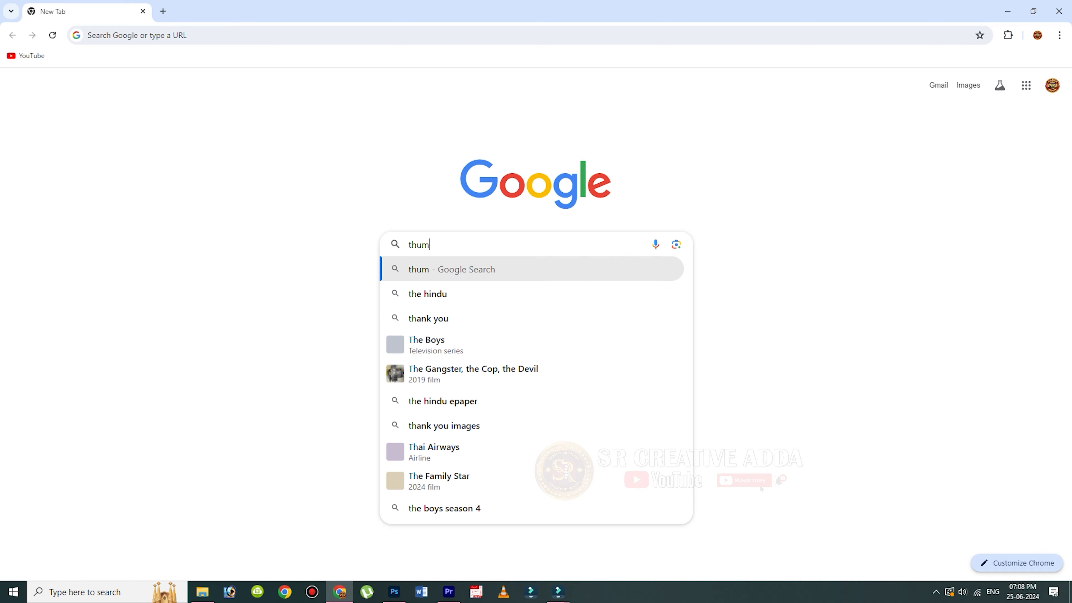
{"action": "key", "text": "BackSpace"}
{"action": "key", "text": "BackSpace"}
{"action": "key", "text": "BackSpace"}
{"action": "type", "text": "food thumbnail bac"}
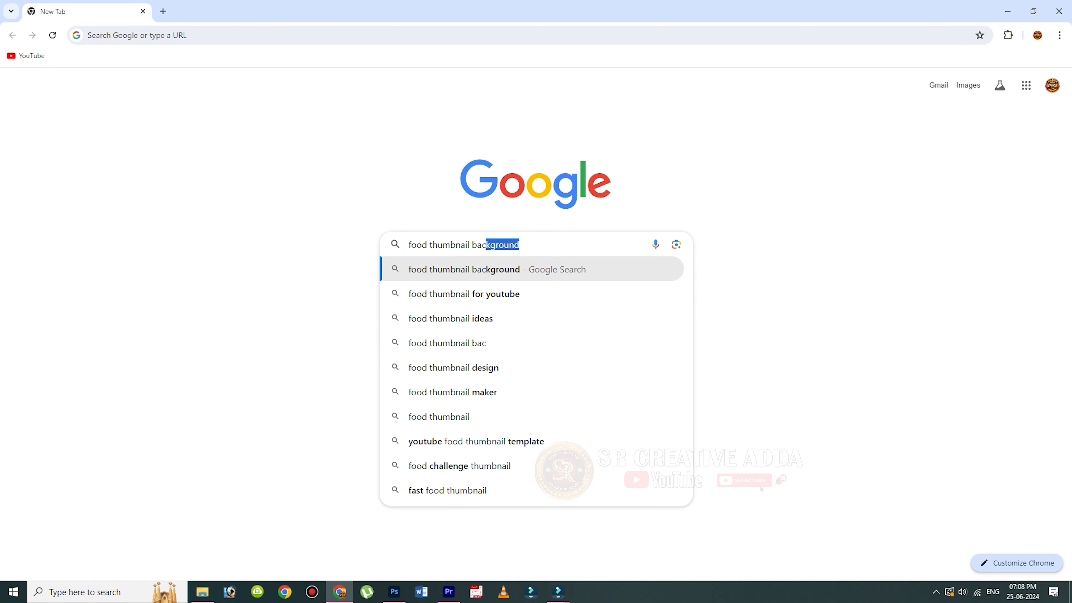
{"action": "key", "text": "Return"}
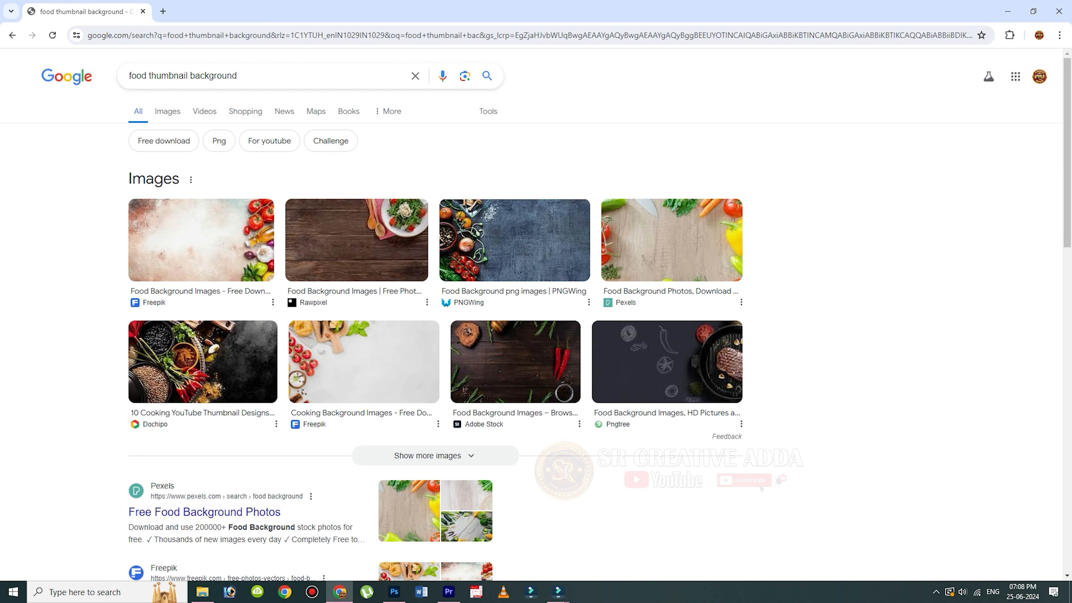
- From the related Pngtree images, open the dark background with chillies, onions and a food pot, and copy the image
{"action": "left_click", "coordinate": [667, 361]}
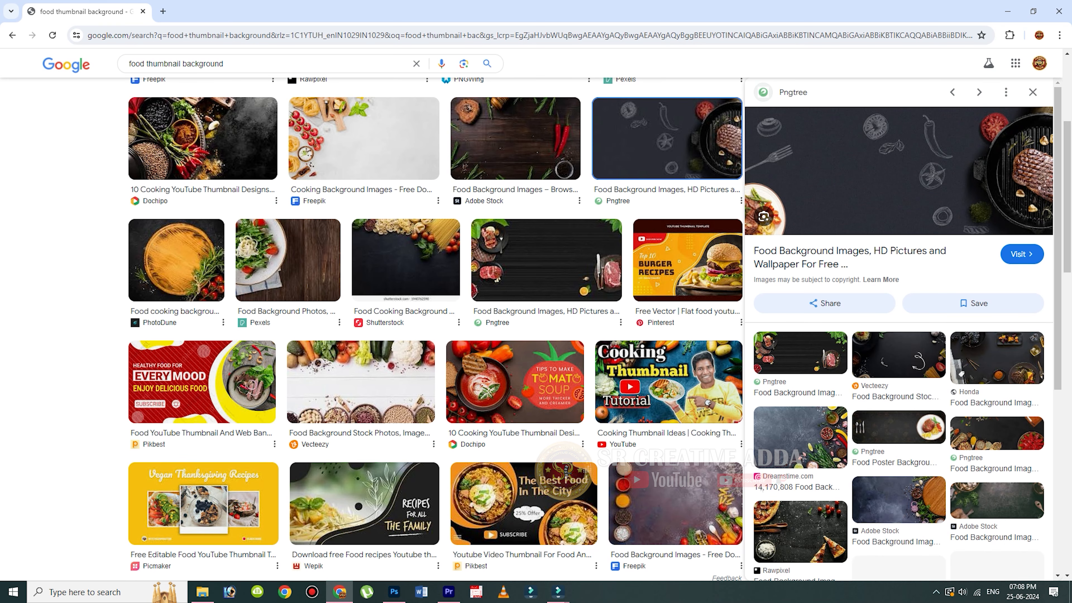
{"action": "scroll", "coordinate": [899, 316], "scroll_direction": "down", "scroll_amount": 2}
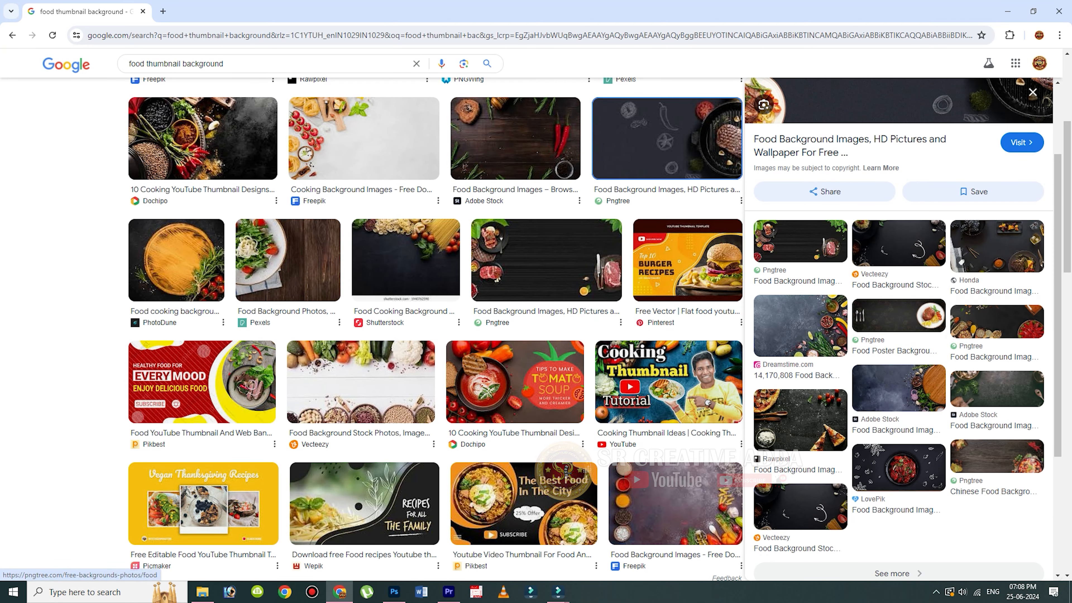
{"action": "left_click", "coordinate": [997, 322]}
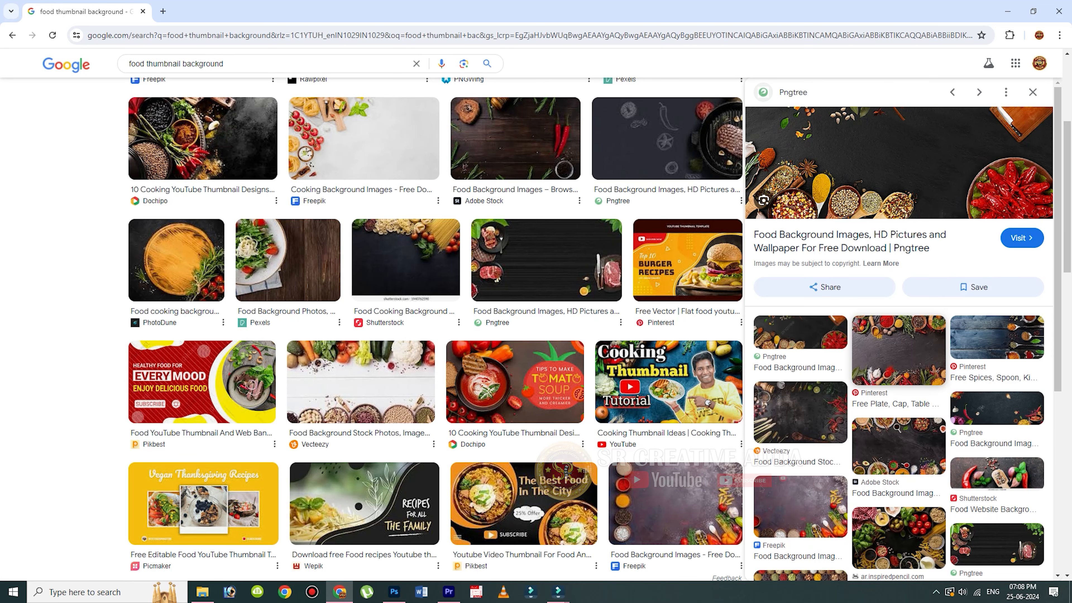
{"action": "left_click", "coordinate": [996, 408]}
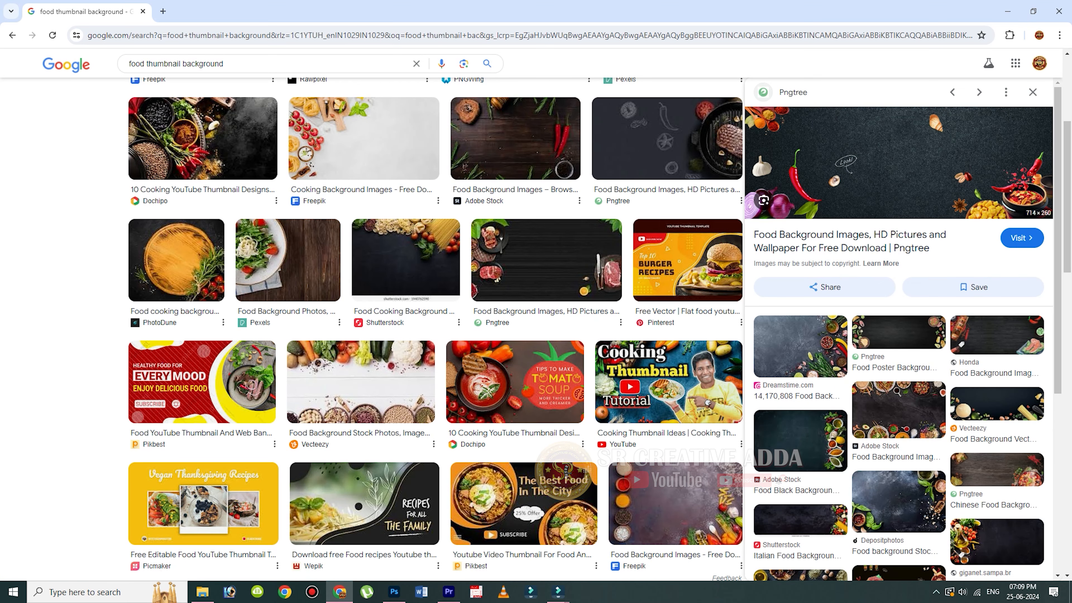
{"action": "right_click", "coordinate": [899, 146]}
{"action": "left_click", "coordinate": [952, 329]}
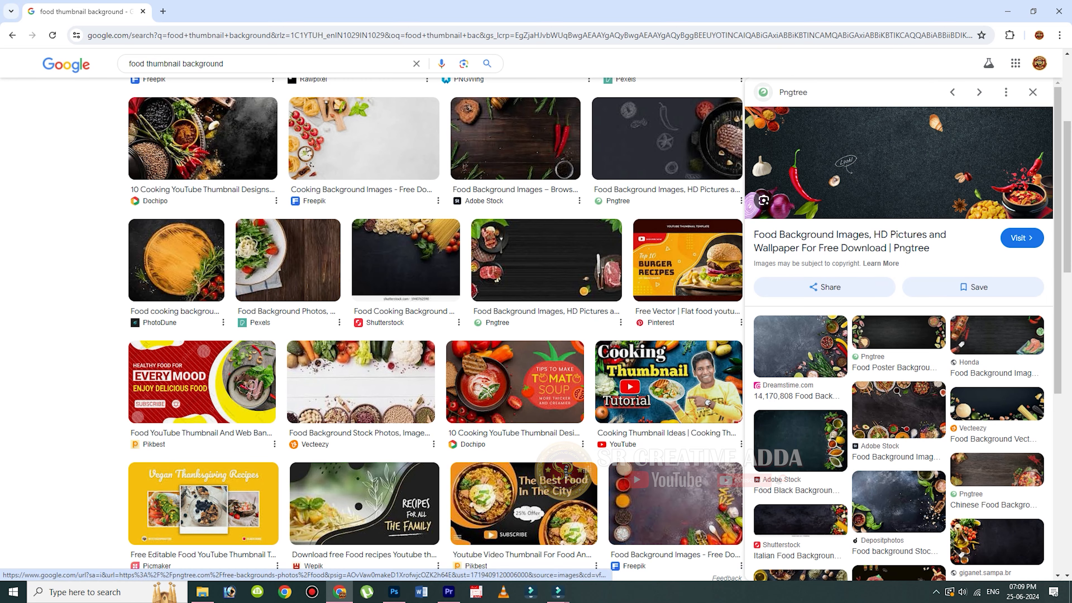
- Return to Photoshop, paste the food image, scale it to about 274% and centre it on the canvas
{"action": "key", "text": "alt+Tab"}
{"action": "key", "text": "ctrl+v"}
{"action": "left_click_drag", "start_coordinate": [381, 285], "coordinate": [158, 163]}
{"action": "key", "text": "ctrl+t"}
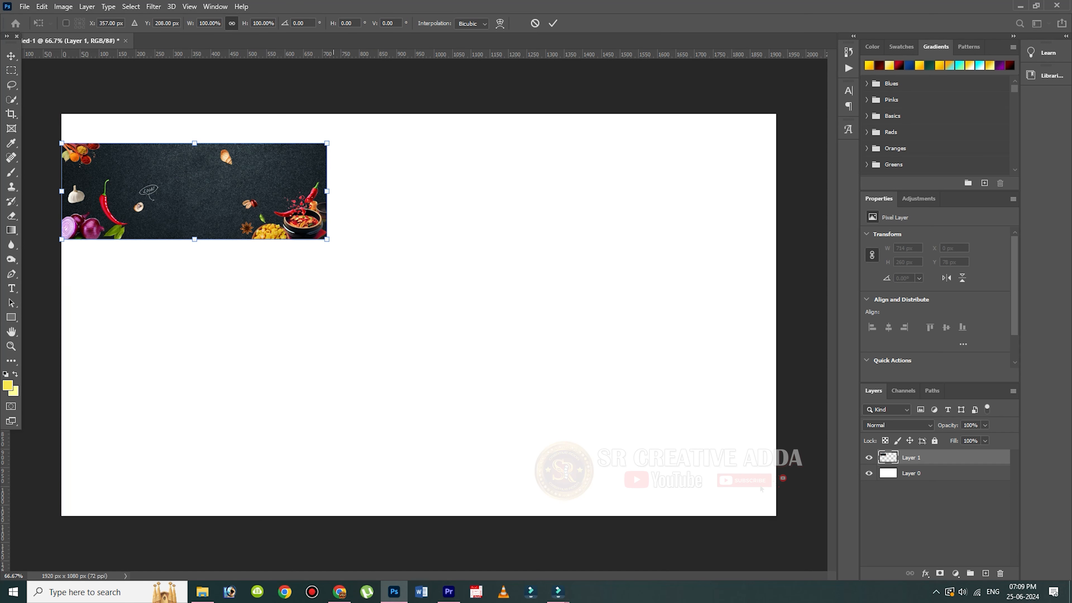
{"action": "left_click_drag", "start_coordinate": [326, 239], "coordinate": [789, 408]}
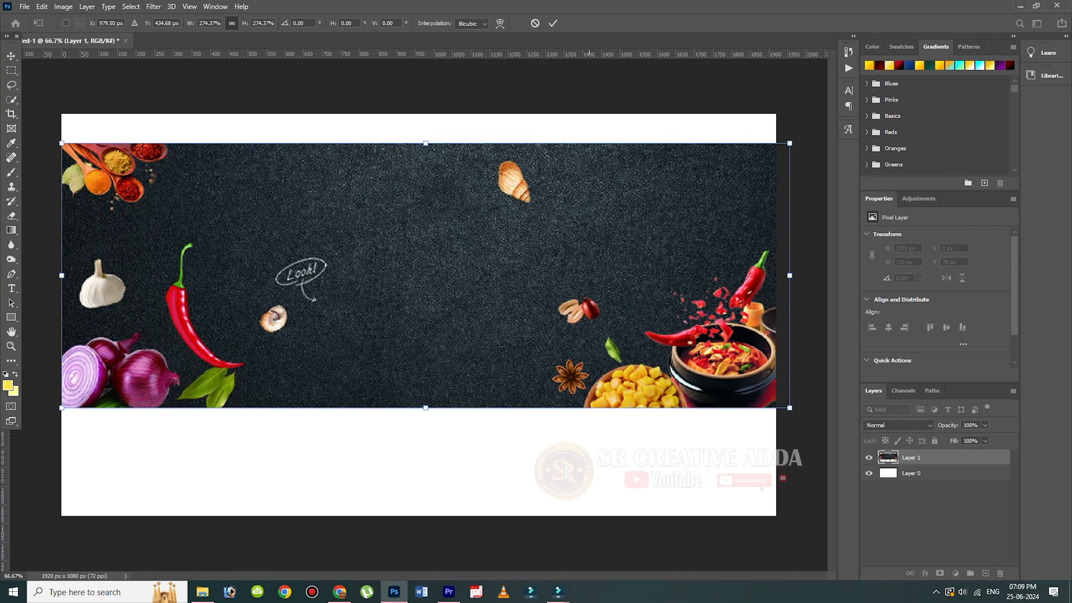
{"action": "key", "text": "Return"}
{"action": "left_click_drag", "start_coordinate": [430, 275], "coordinate": [423, 298]}
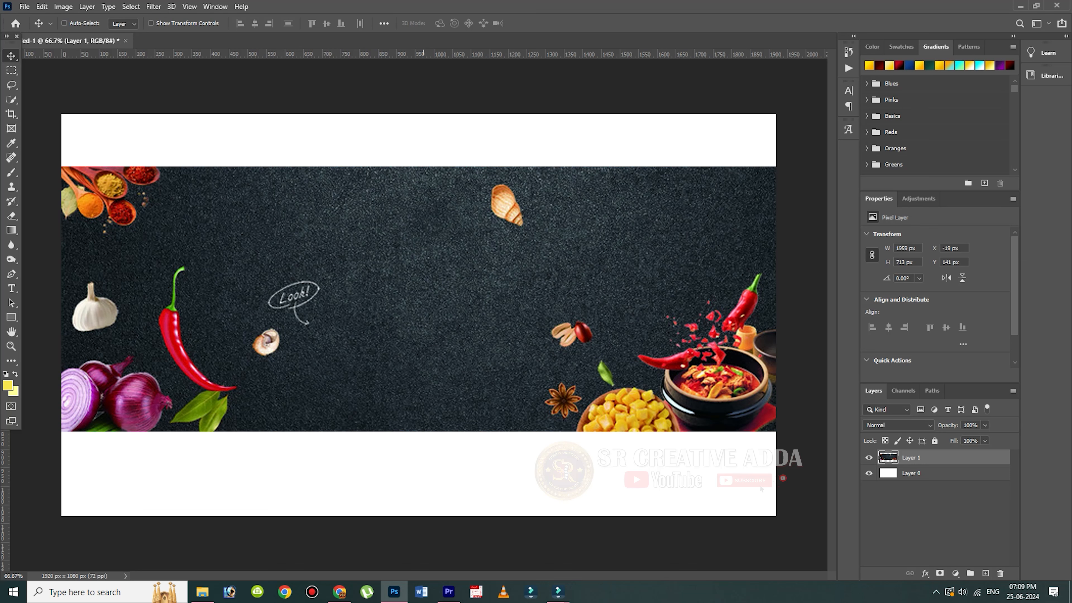
- Transform the food image to about 102% width and 127% height, rotated about -3.1° and centred vertically on the canvas
{"action": "key", "text": "ctrl+minus"}
{"action": "key", "text": "ctrl+t"}
{"action": "left_click_drag", "start_coordinate": [721, 193], "coordinate": [706, 180]}
{"action": "left_click_drag", "start_coordinate": [414, 204], "coordinate": [416, 176]}
{"action": "left_click_drag", "start_coordinate": [428, 402], "coordinate": [429, 426]}
{"action": "left_click_drag", "start_coordinate": [457, 335], "coordinate": [450, 348]}
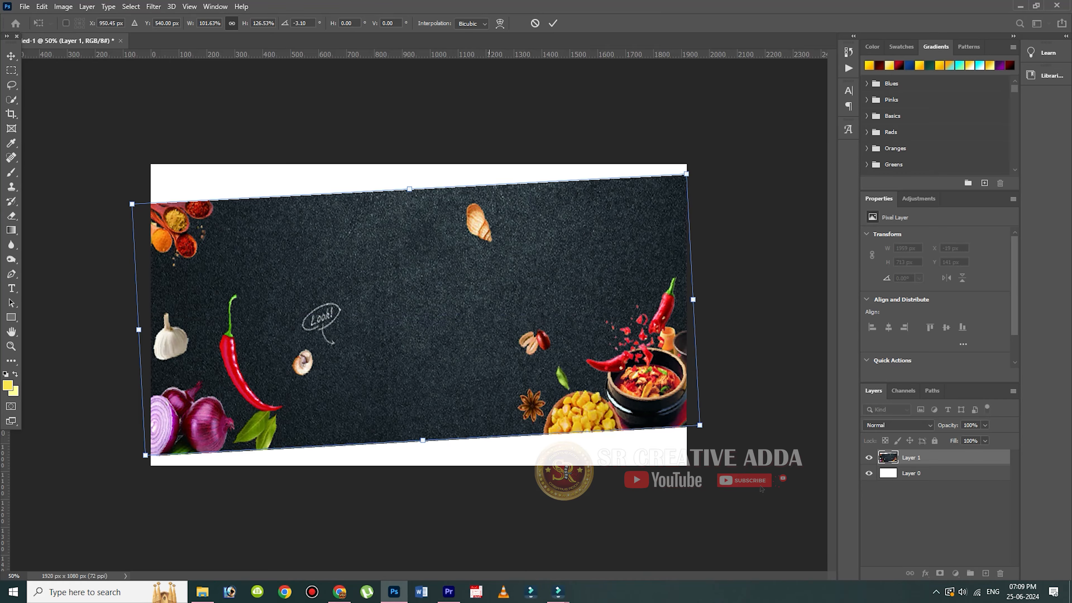
{"action": "key", "text": "Return"}
- Lasso the seashell near the upper edge of the food image and remove it with Fill, clearing the selection
{"action": "double_click", "coordinate": [954, 457]}
{"action": "key", "text": "Escape"}
{"action": "key", "text": "l"}
{"action": "left_click_drag", "start_coordinate": [466, 197], "coordinate": [493, 242]}
{"action": "left_click", "coordinate": [42, 7]}
{"action": "left_click", "coordinate": [55, 180]}
{"action": "key", "text": "Return"}
{"action": "key", "text": "ctrl+d"}
- Select the "Look!" doodle and the small mushroom below it, remove them with Fill and deselect
{"action": "left_click_drag", "start_coordinate": [342, 296], "coordinate": [338, 293]}
{"action": "left_click", "coordinate": [42, 7]}
{"action": "left_click", "coordinate": [55, 180]}
{"action": "key", "text": "Return"}
{"action": "key", "text": "ctrl+d"}
- Stretch the food image vertically until it reaches the canvas's upper and lower edges, 1080 px tall
{"action": "key", "text": "v"}
{"action": "key", "text": "ctrl+t"}
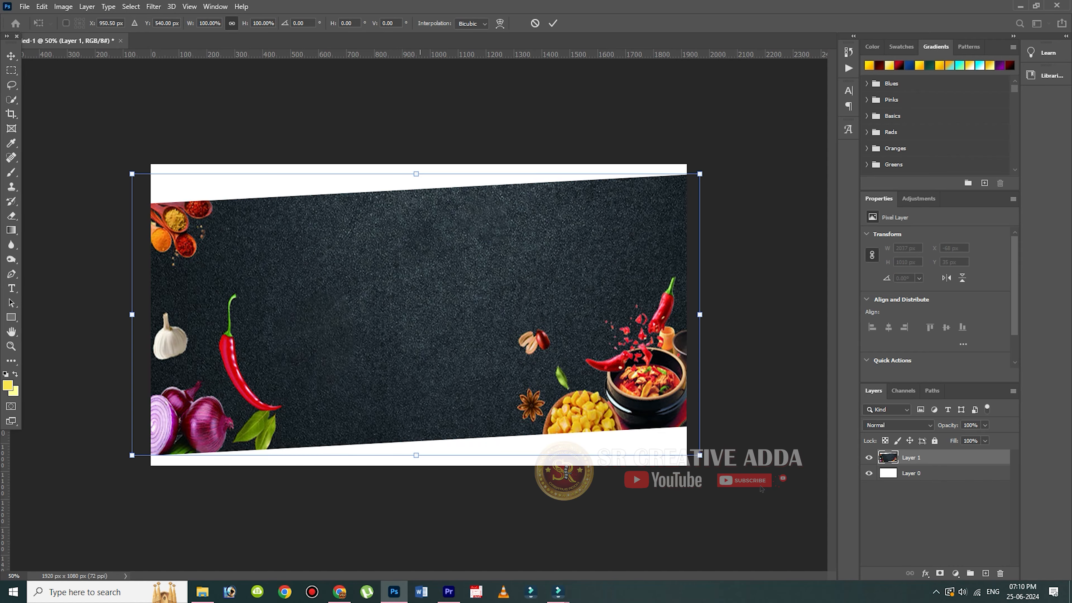
{"action": "left_click_drag", "start_coordinate": [416, 173], "coordinate": [417, 164]}
{"action": "left_click_drag", "start_coordinate": [416, 456], "coordinate": [416, 465]}
{"action": "key", "text": "Return"}
- Switch to Chrome and search Google for "kitchen"
{"action": "left_click", "coordinate": [339, 591]}
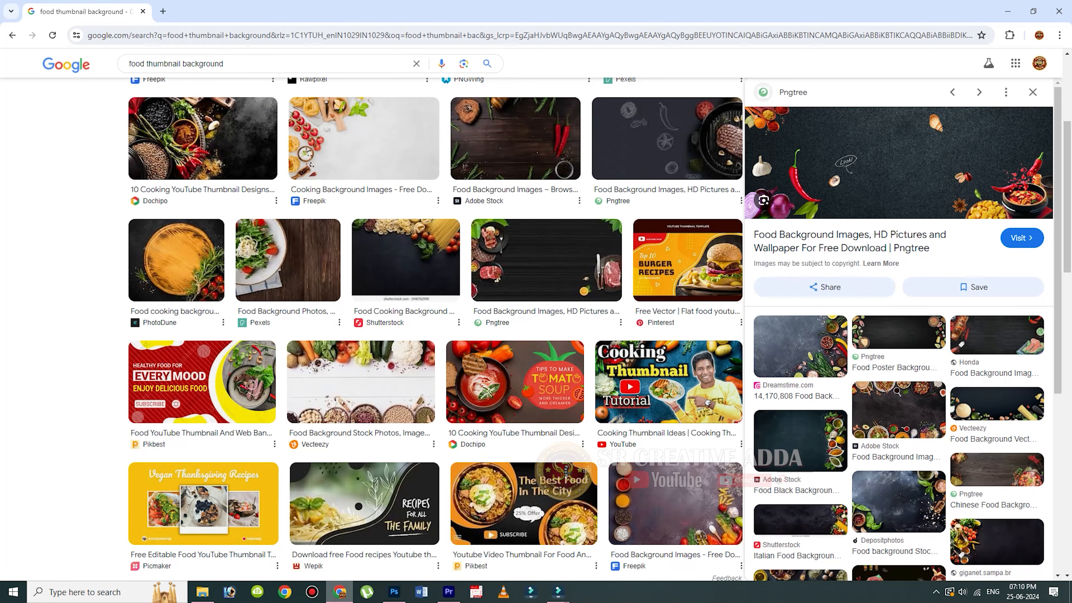
{"action": "triple_click", "coordinate": [177, 64]}
{"action": "type", "text": "kitc"}
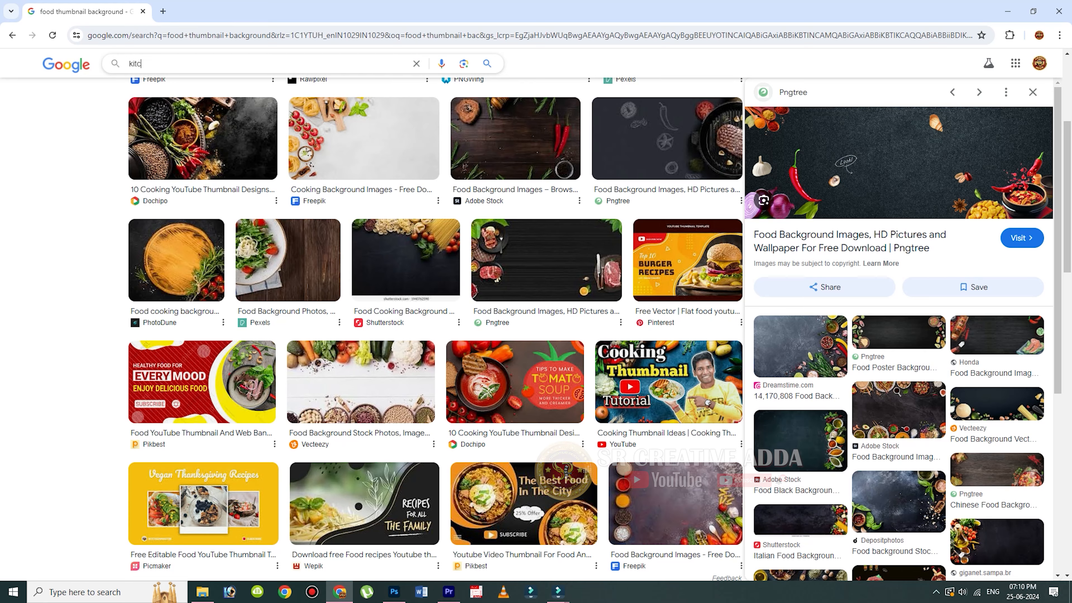
{"action": "type", "text": "hen"}
{"action": "key", "text": "Return"}
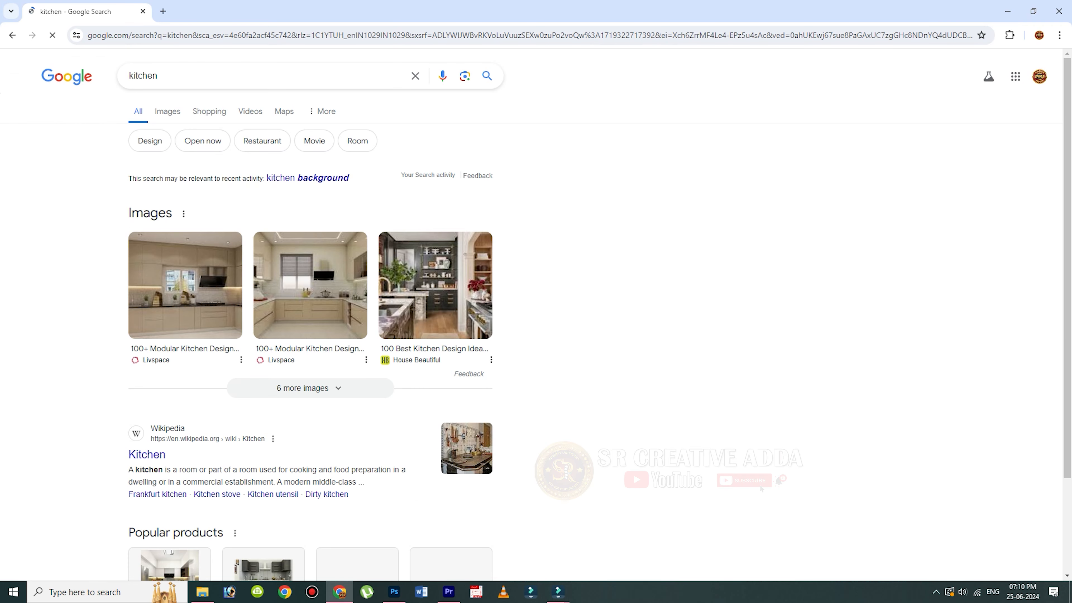
- In the kitchen image results, open the Forbes photo with yellow cabinets and copy the image
{"action": "left_click", "coordinate": [310, 388]}
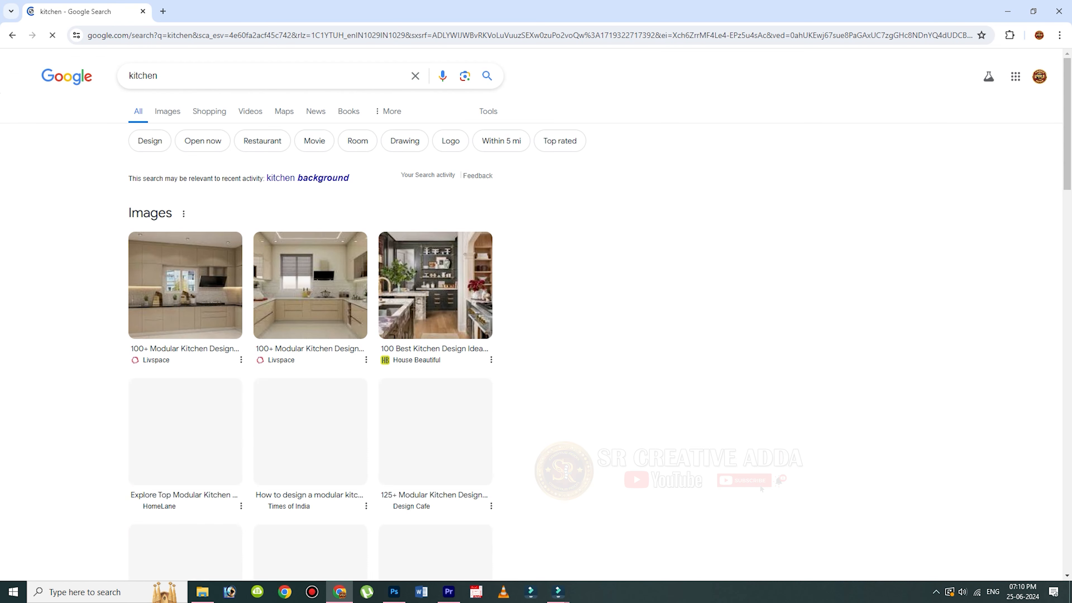
{"action": "left_click", "coordinate": [436, 285]}
{"action": "left_click", "coordinate": [167, 111]}
{"action": "left_click", "coordinate": [515, 363]}
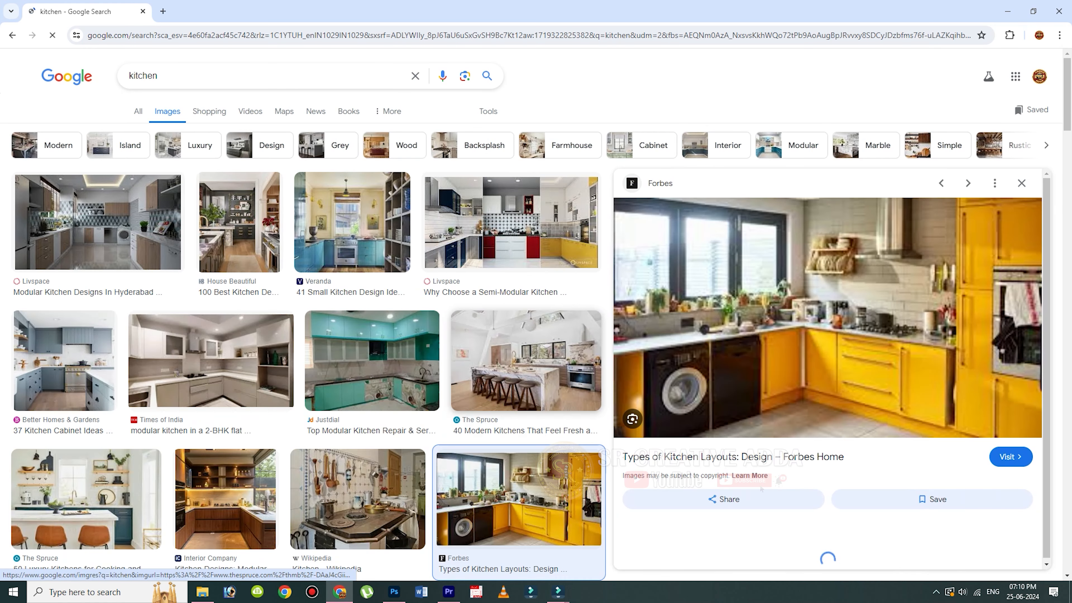
{"action": "right_click", "coordinate": [821, 269]}
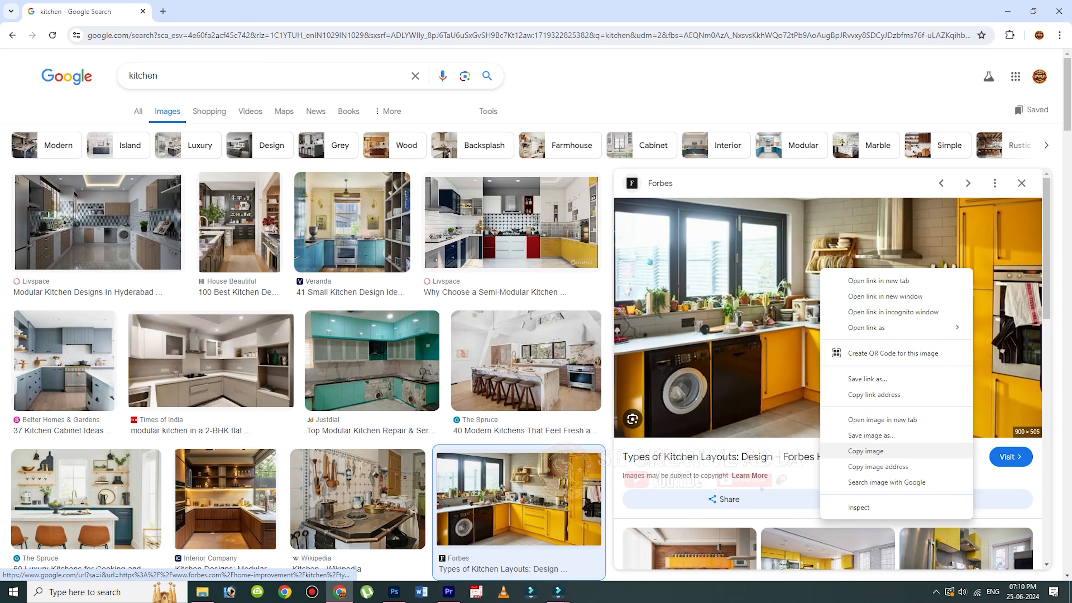
{"action": "left_click", "coordinate": [860, 451]}
- Paste the kitchen photo into the Photoshop document, scale it to about 214% to fill the canvas, and place it beneath the food image layer
{"action": "left_click", "coordinate": [1007, 11]}
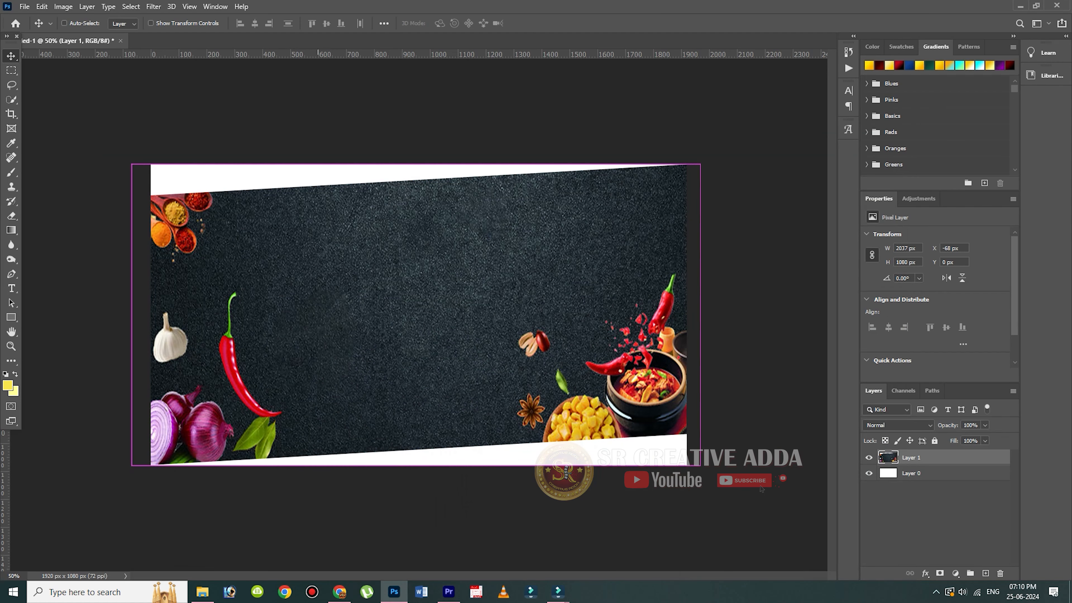
{"action": "key", "text": "ctrl+v"}
{"action": "left_click_drag", "start_coordinate": [402, 313], "coordinate": [260, 207]}
{"action": "key", "text": "ctrl+t"}
{"action": "left_click_drag", "start_coordinate": [401, 305], "coordinate": [688, 465]}
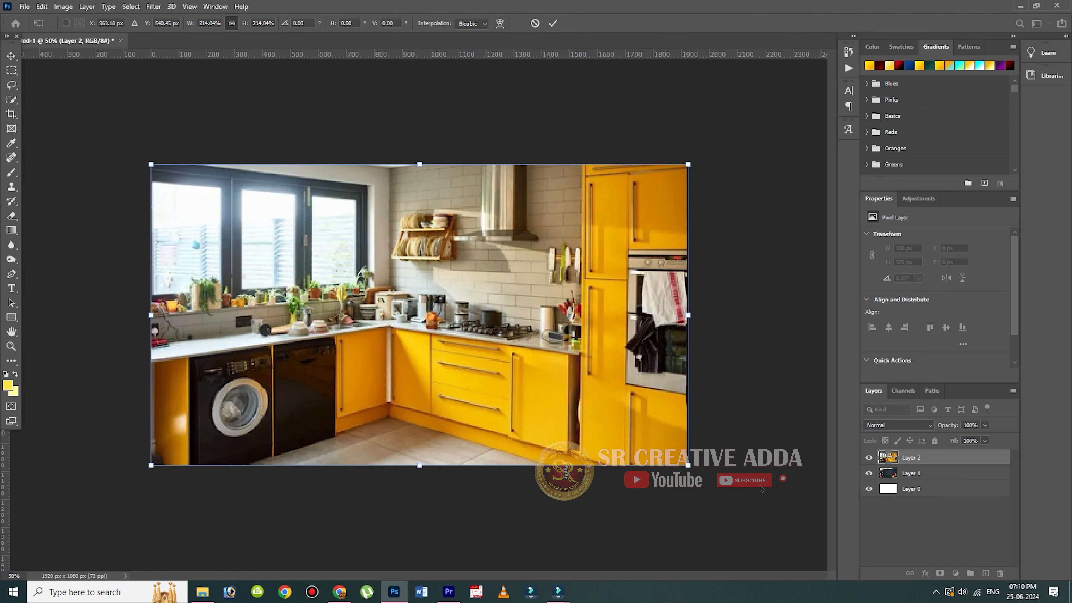
{"action": "key", "text": "Return"}
{"action": "left_click_drag", "start_coordinate": [941, 458], "coordinate": [941, 479]}
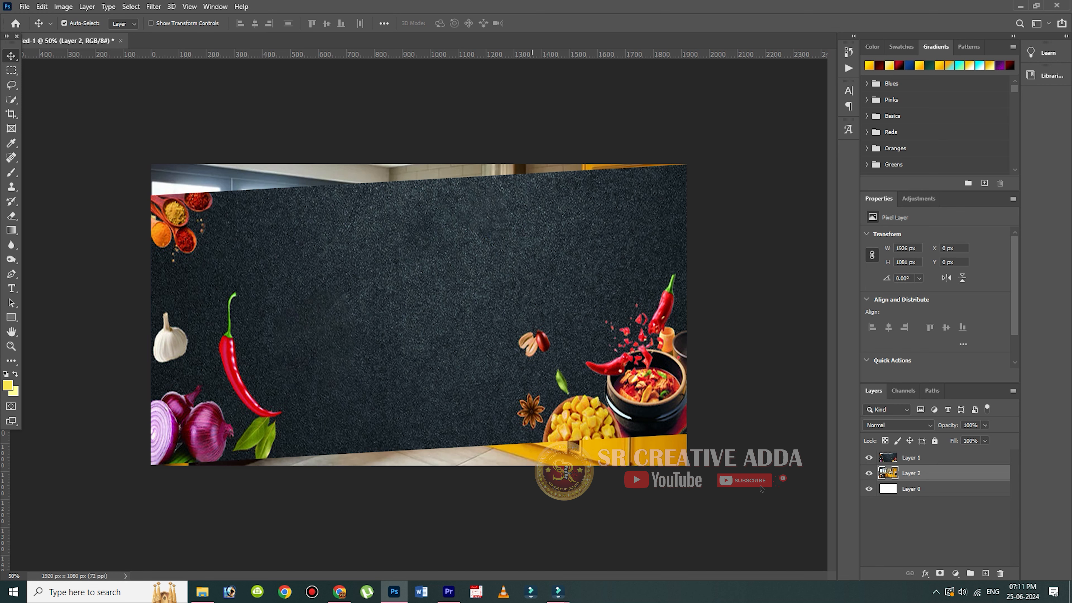
- Delete the parts of the kitchen photo outside the food image's slanted outline, using an inverted selection of Layer 1, and deselect
{"action": "left_click", "coordinate": [887, 457], "text": "ctrl"}
{"action": "key", "text": "ctrl+shift+i"}
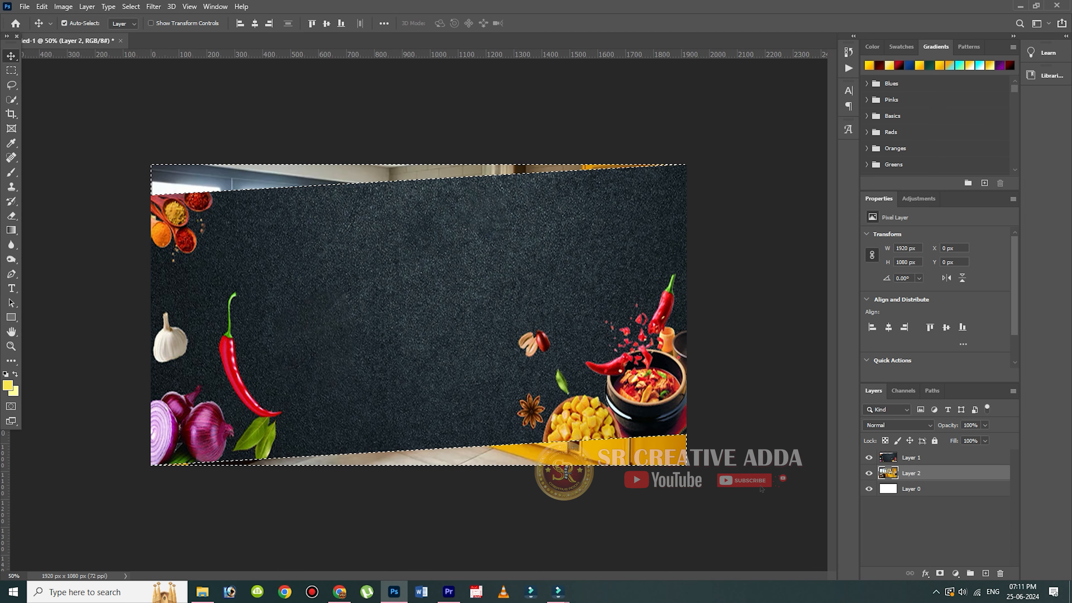
{"action": "key", "text": "Delete"}
{"action": "key", "text": "ctrl+d"}
- Lower the opacity of the food image on Layer 1 to 83%
{"action": "left_click", "coordinate": [911, 458]}
{"action": "left_click", "coordinate": [985, 425]}
{"action": "mouse_move", "coordinate": [986, 438]}
{"action": "left_mouse_down"}
{"action": "mouse_move", "coordinate": [961, 439]}
{"action": "mouse_move", "coordinate": [979, 439]}
{"action": "left_mouse_up"}
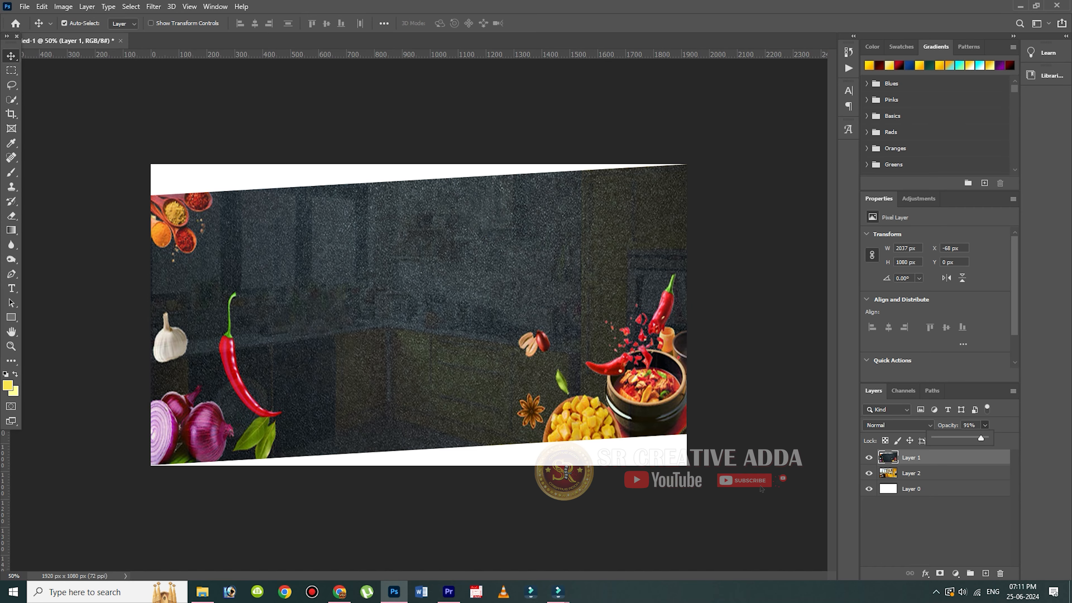
{"action": "left_click_drag", "start_coordinate": [982, 438], "coordinate": [978, 438]}
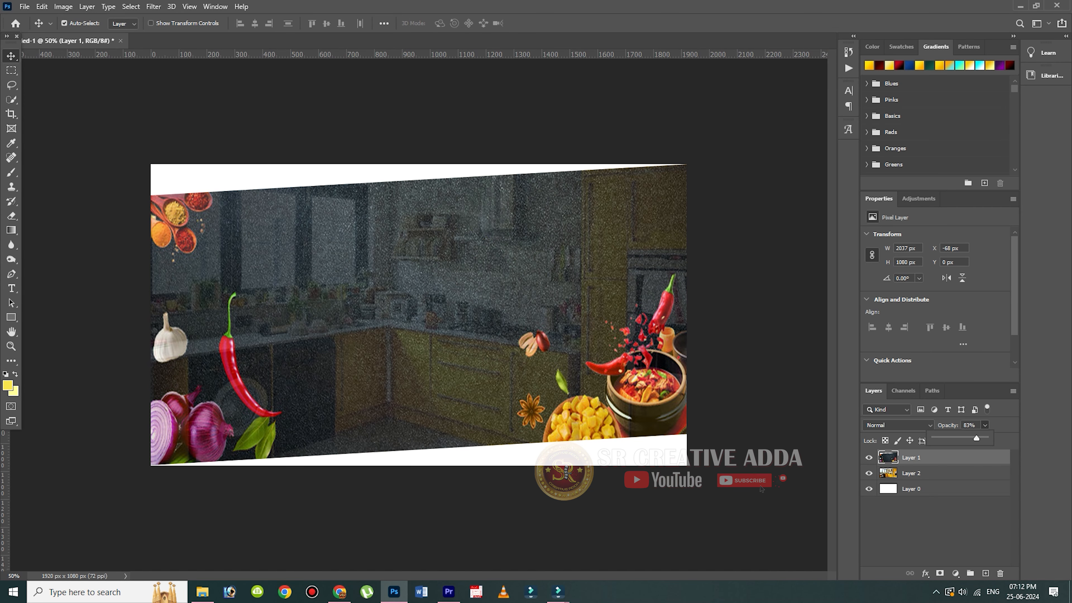
- Select the food items on Layer 1 with Select Subject, adding the missed garlic and onions with the Quick Selection tool
{"action": "key", "text": "c"}
{"action": "right_click", "coordinate": [11, 100]}
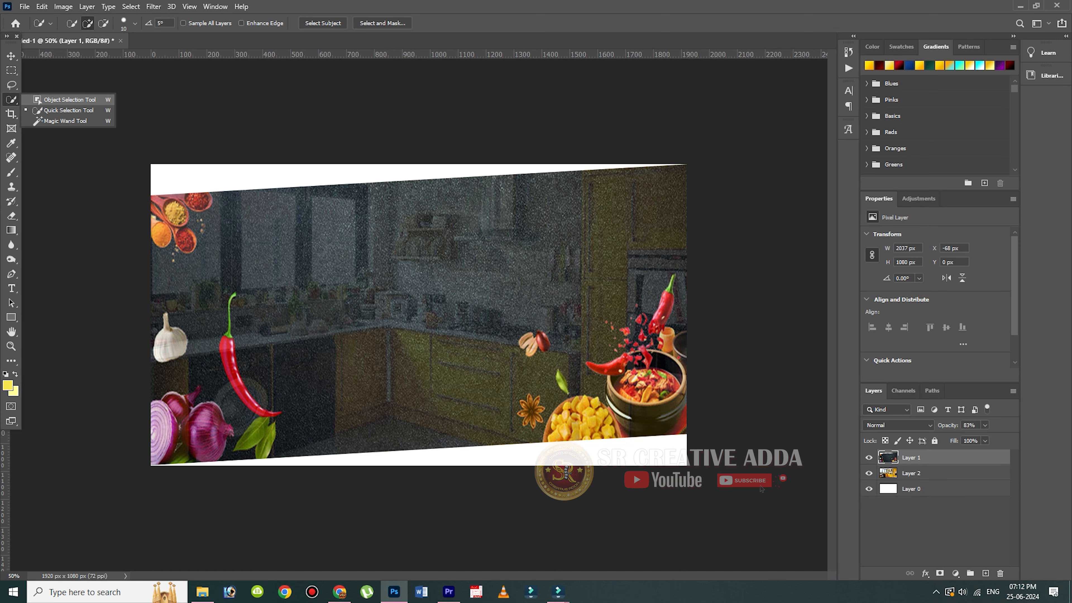
{"action": "left_click", "coordinate": [323, 23]}
{"action": "key", "text": "bracketright"}
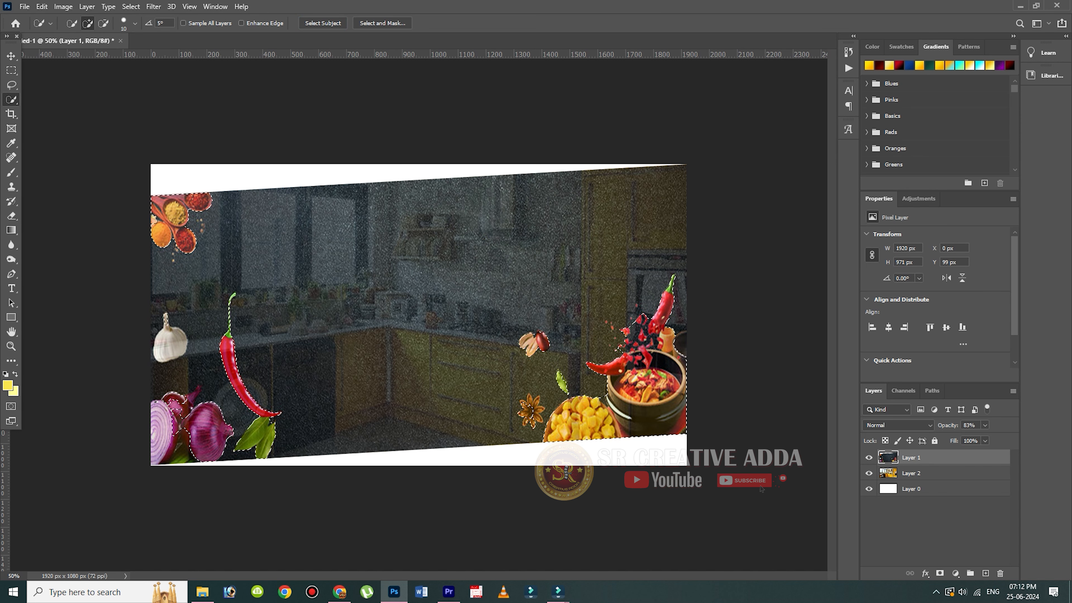
{"action": "left_click_drag", "start_coordinate": [170, 338], "coordinate": [168, 352]}
{"action": "left_click_drag", "start_coordinate": [163, 423], "coordinate": [184, 416]}
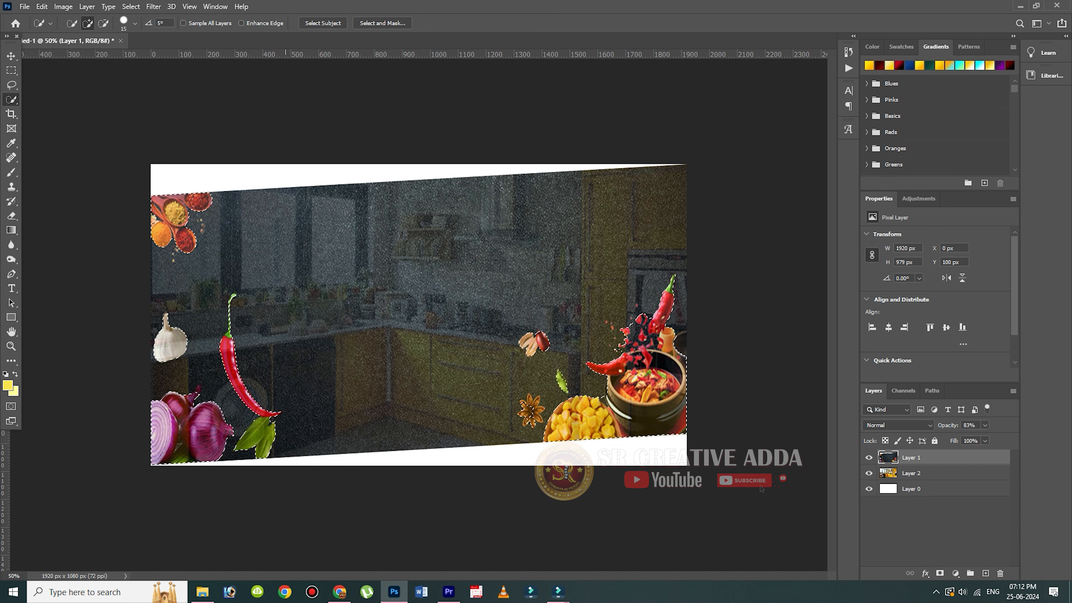
- Feather the food selection and copy the selected items onto a new layer
{"action": "key", "text": "shift+F6"}
{"action": "key", "text": "Return"}
{"action": "key", "text": "ctrl+j"}
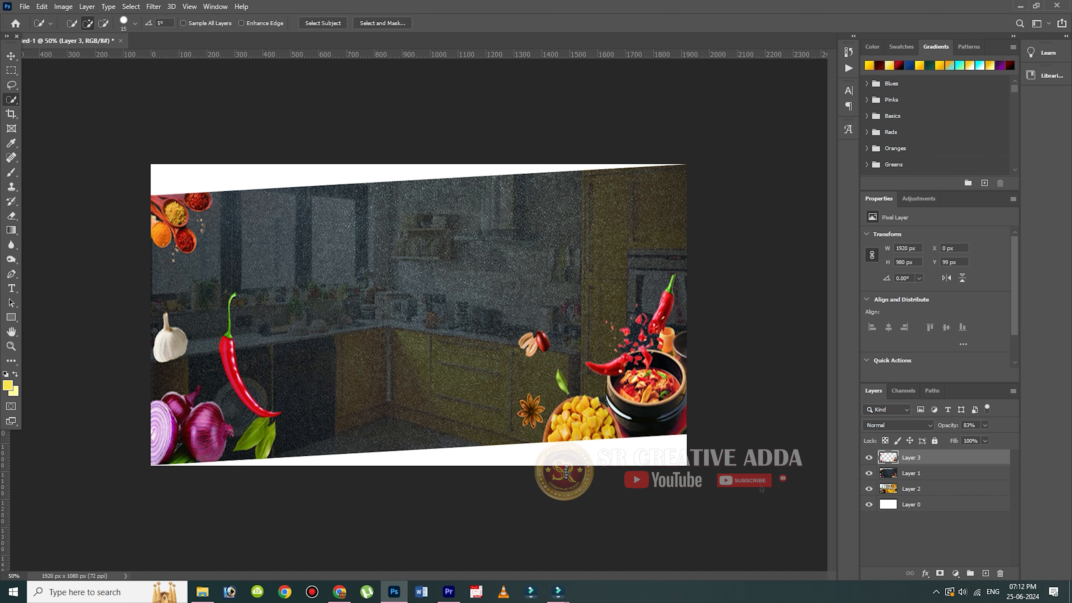
- Set the opacity of the dark food background on Layer 1 to 100%
{"action": "key", "text": "v"}
{"action": "left_click", "coordinate": [928, 473]}
{"action": "left_click", "coordinate": [985, 426]}
{"action": "left_click_drag", "start_coordinate": [985, 438], "coordinate": [995, 438]}
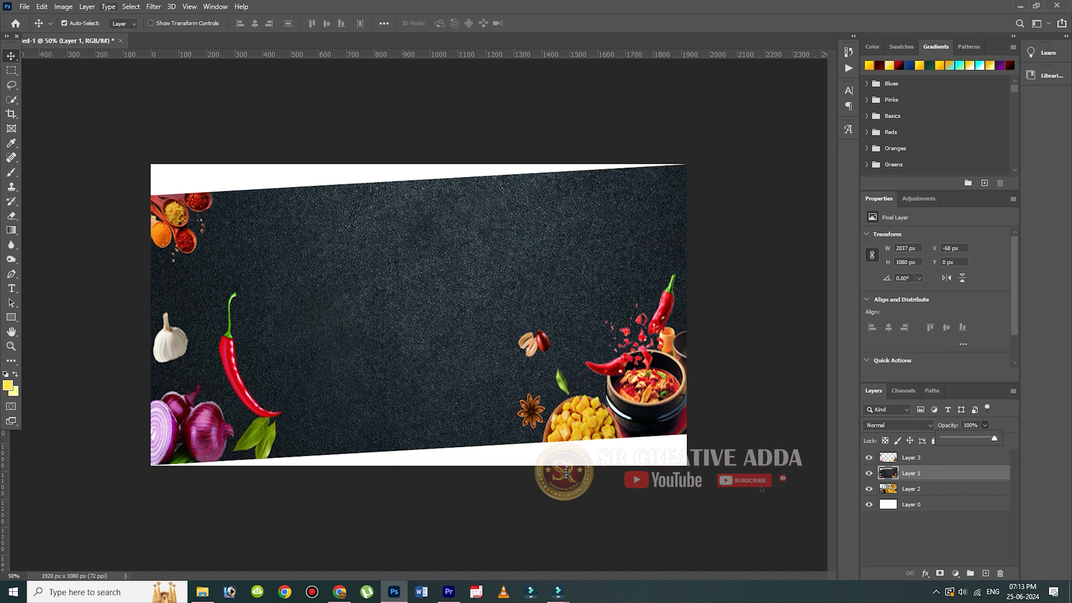
- Apply a Motion Blur to the dark food background on Layer 1, with angle 0° and a distance of 11 pixels
{"action": "left_click", "coordinate": [153, 6]}
{"action": "mouse_move", "coordinate": [169, 132]}
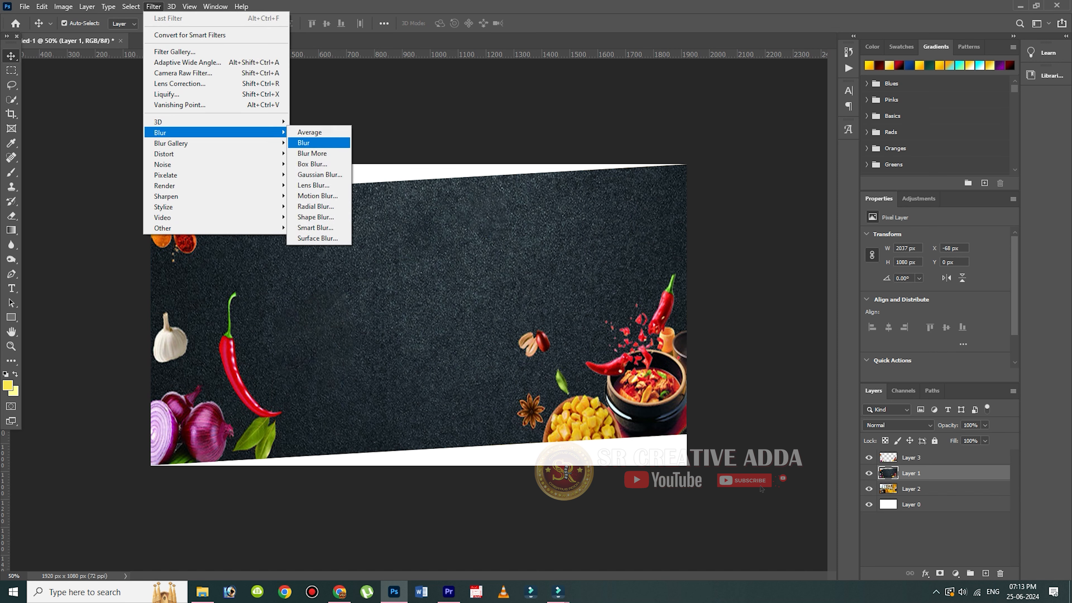
{"action": "left_click", "coordinate": [318, 195]}
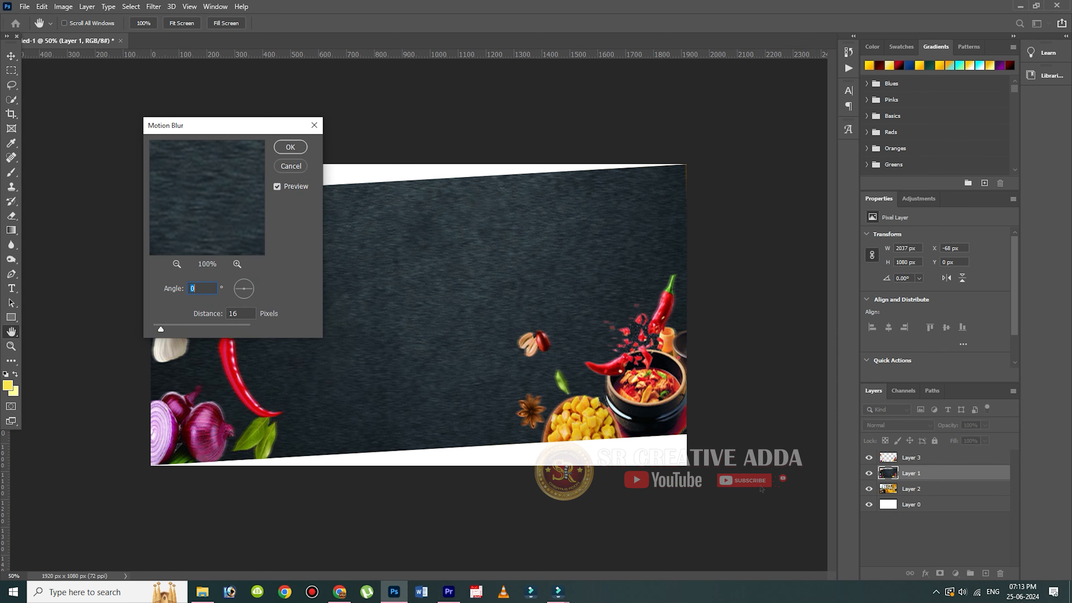
{"action": "left_click_drag", "start_coordinate": [215, 126], "coordinate": [838, 103]}
{"action": "key", "text": "Tab"}
{"action": "key", "text": "Up"}
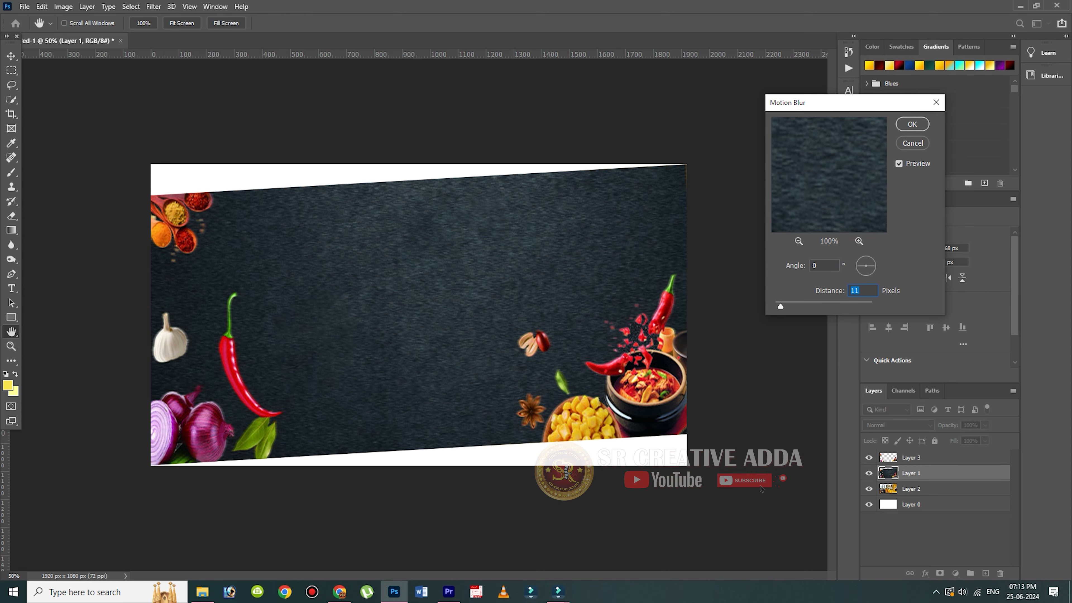
{"action": "key", "text": "Return"}
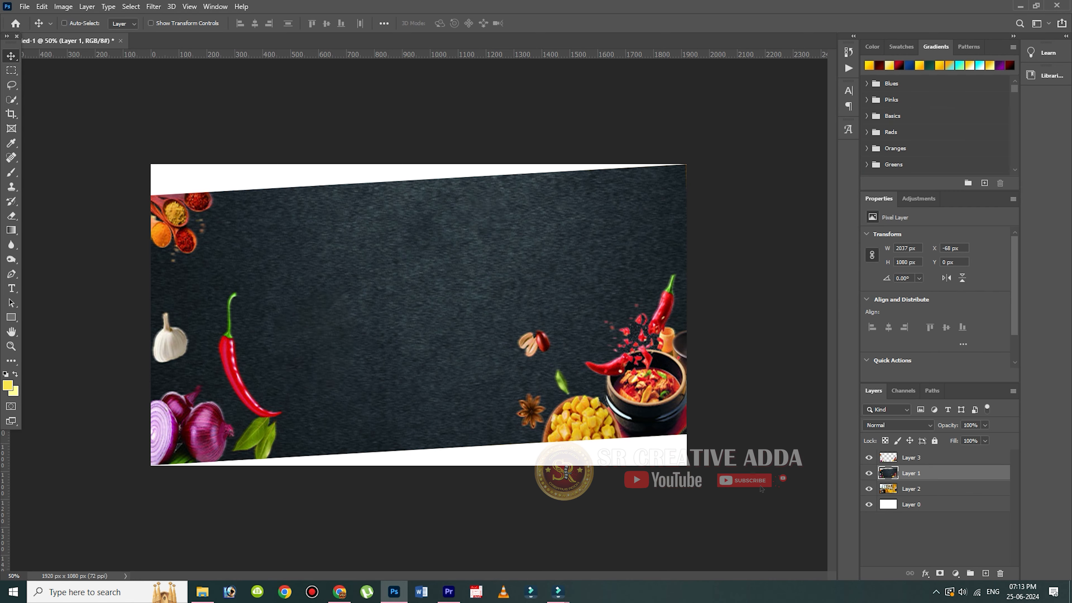
- Darken Layer 1 with Levels by lowering the midtone input level to about 0.87
{"action": "key", "text": "ctrl+l"}
{"action": "mouse_move", "coordinate": [818, 351]}
{"action": "left_mouse_down"}
{"action": "mouse_move", "coordinate": [832, 351]}
{"action": "mouse_move", "coordinate": [820, 351]}
{"action": "left_mouse_up"}
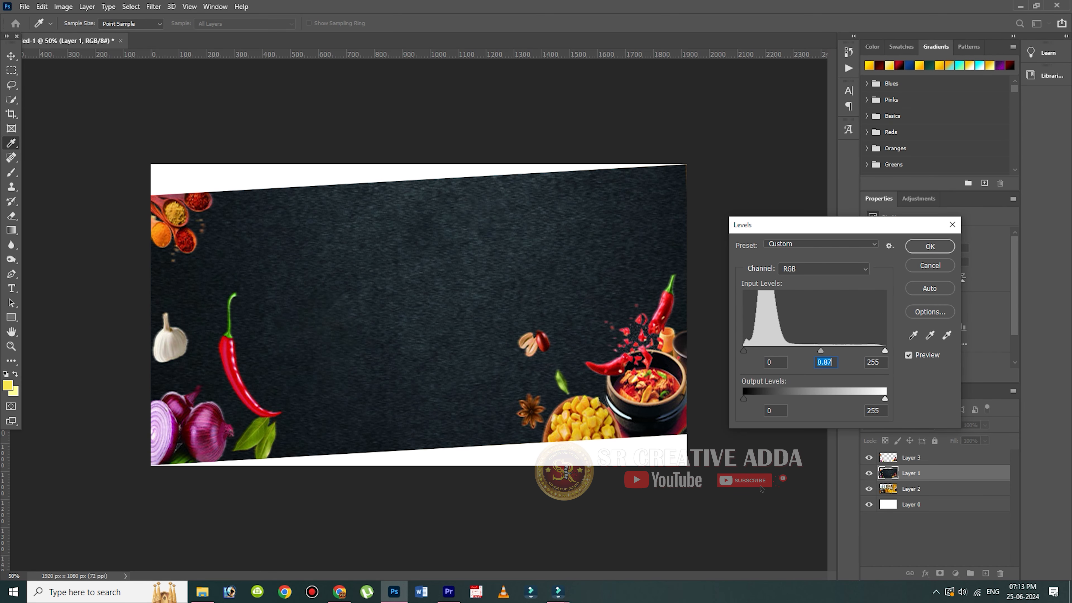
{"action": "left_click_drag", "start_coordinate": [821, 351], "coordinate": [822, 351]}
{"action": "key", "text": "Return"}
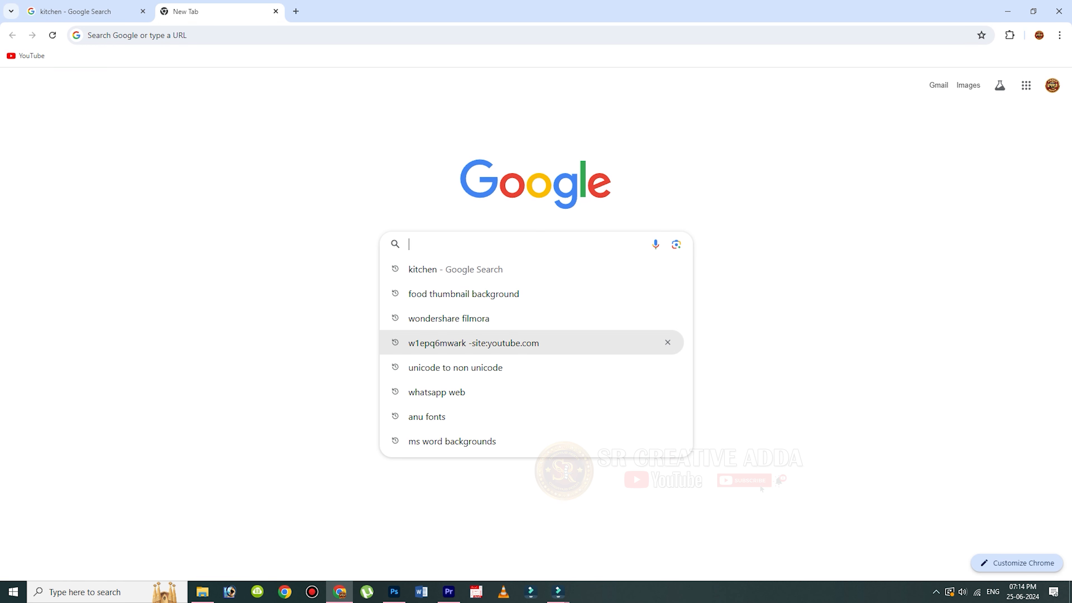
- In Chrome, search for "unicode to non unicode", open the kolichala.com Unicode to non-Unicode font converter and switch the keyboard to Telugu input
{"action": "left_click", "coordinate": [464, 342]}
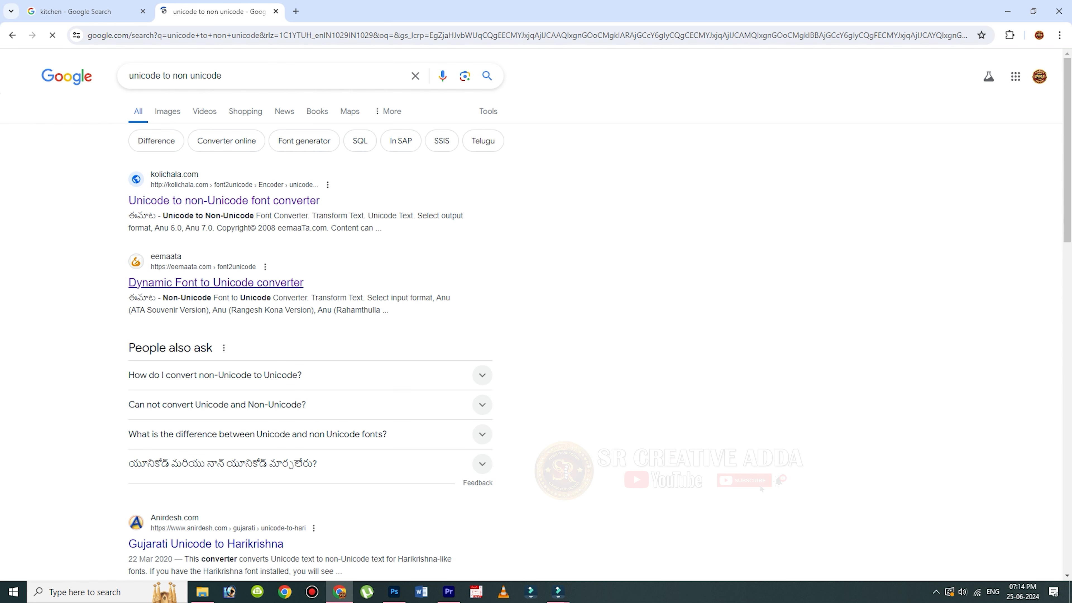
{"action": "left_click", "coordinate": [223, 200]}
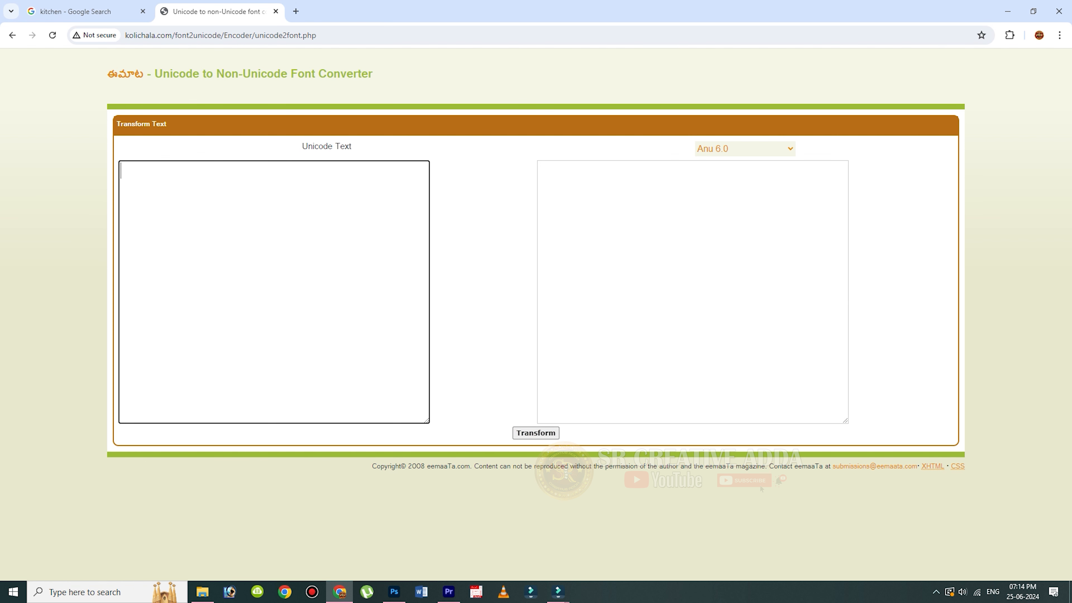
{"action": "key", "text": "super+space"}
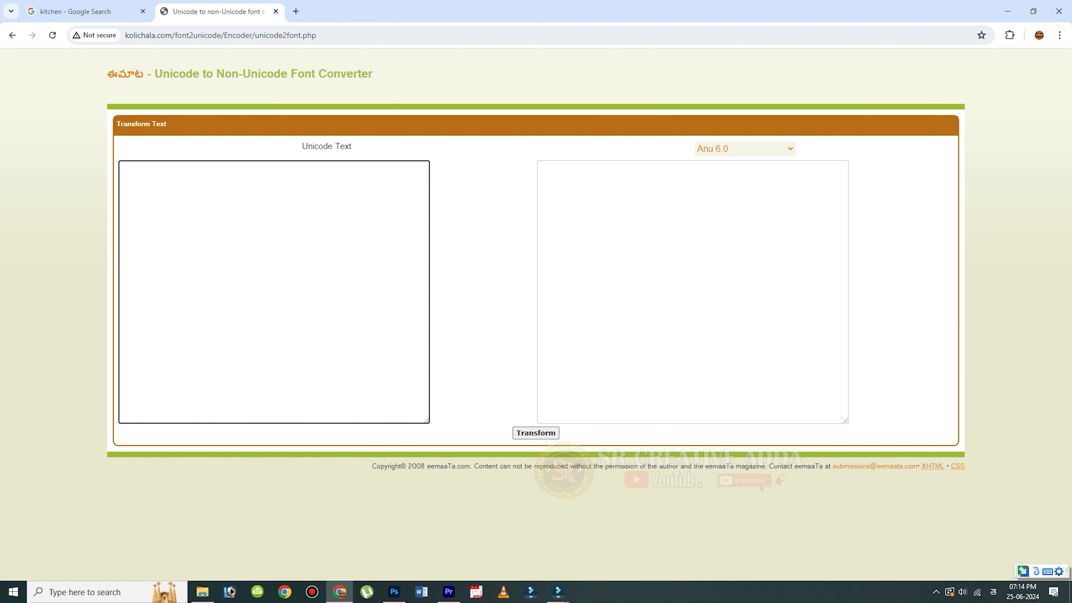
- Enter the Telugu title మామిడికాయ పప్పు చారు as the Unicode text in the converter
{"action": "type", "text": "mamidikaya"}
{"action": "key", "text": "space"}
{"action": "type", "text": "p"}
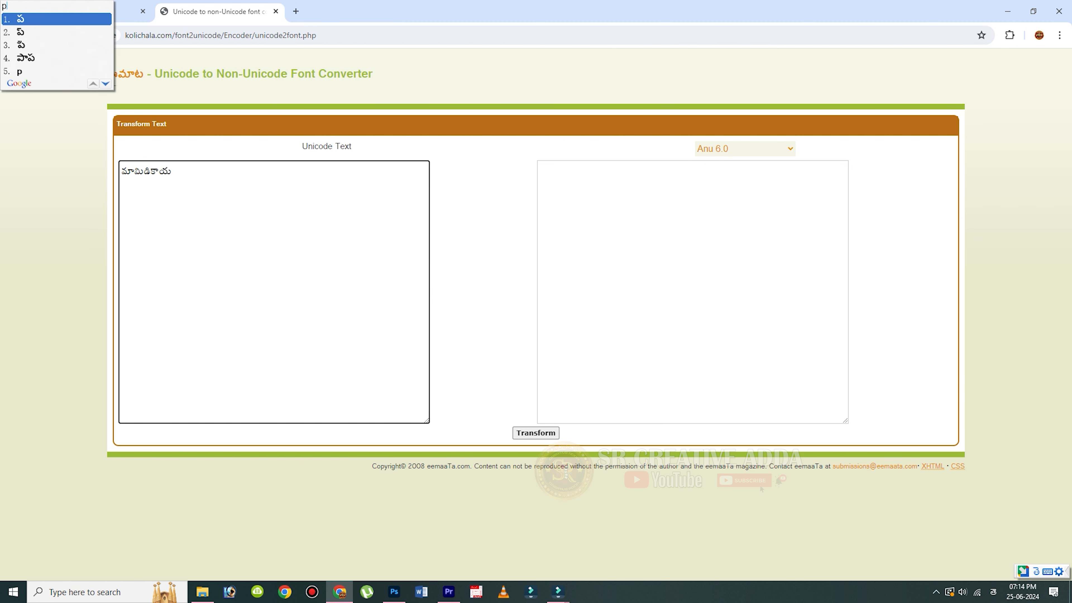
{"action": "type", "text": "appu"}
{"action": "key", "text": "space"}
{"action": "type", "text": "cha"}
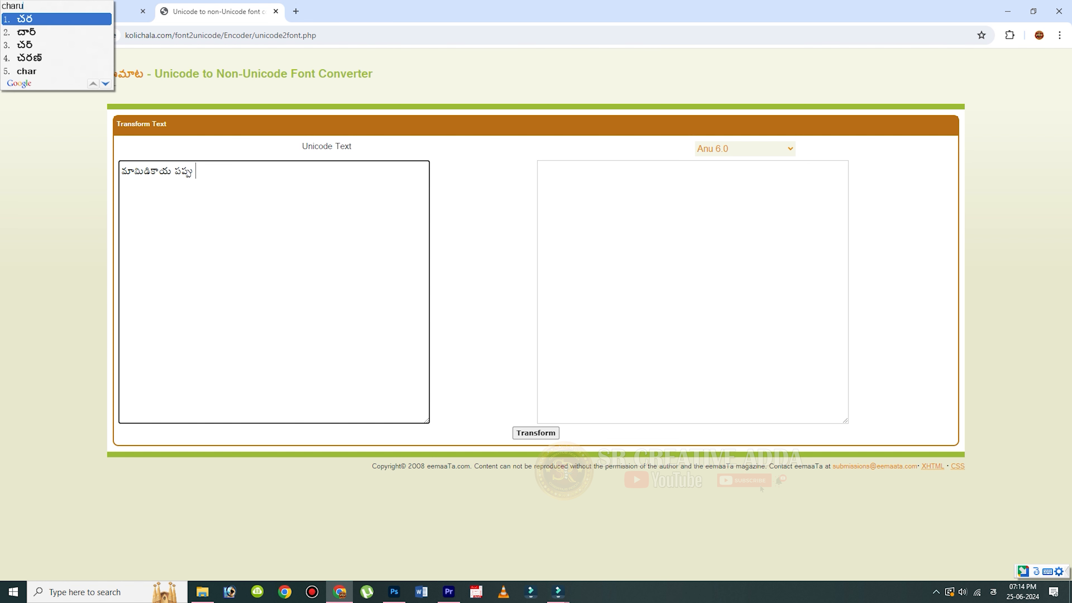
{"action": "type", "text": "ru"}
{"action": "key", "text": "Return"}
- Convert the Telugu title to the Anu 7.0 format and select all of the converted text for copying
{"action": "left_click", "coordinate": [746, 148]}
{"action": "left_click", "coordinate": [717, 184]}
{"action": "double_click", "coordinate": [675, 171]}
{"action": "key", "text": "ctrl+a"}
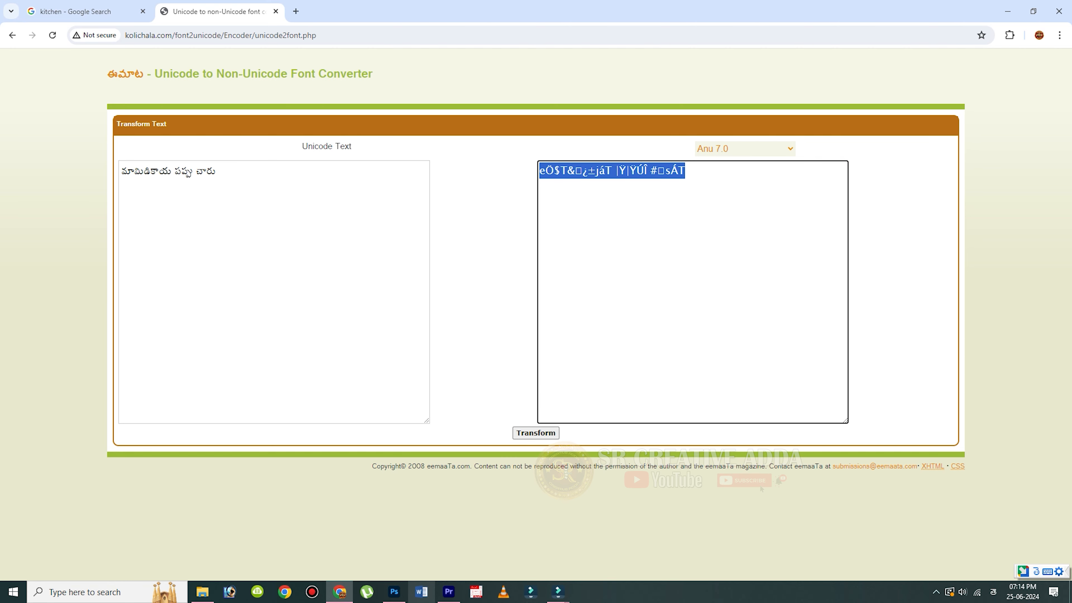
- Switch to Word, create a blank document and paste the converted title into it
{"action": "left_click", "coordinate": [421, 591]}
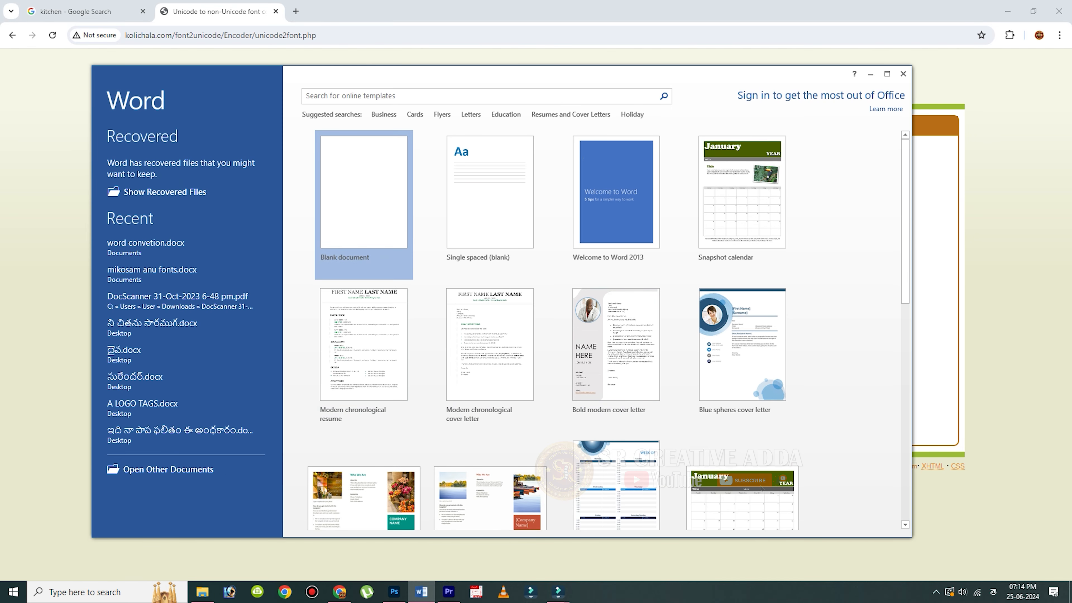
{"action": "key", "text": "Return"}
{"action": "key", "text": "ctrl+v"}
- Format the pasted title at size 28 in the PragathiNarrow font and copy it
{"action": "left_click_drag", "start_coordinate": [505, 156], "coordinate": [426, 157]}
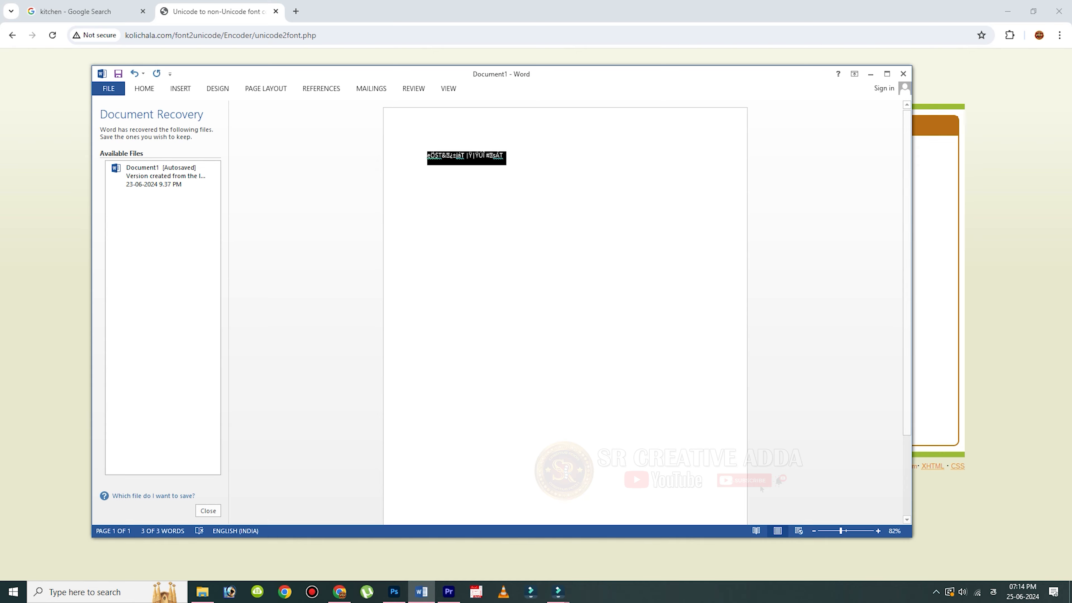
{"action": "left_click", "coordinate": [144, 88]}
{"action": "left_click", "coordinate": [255, 108]}
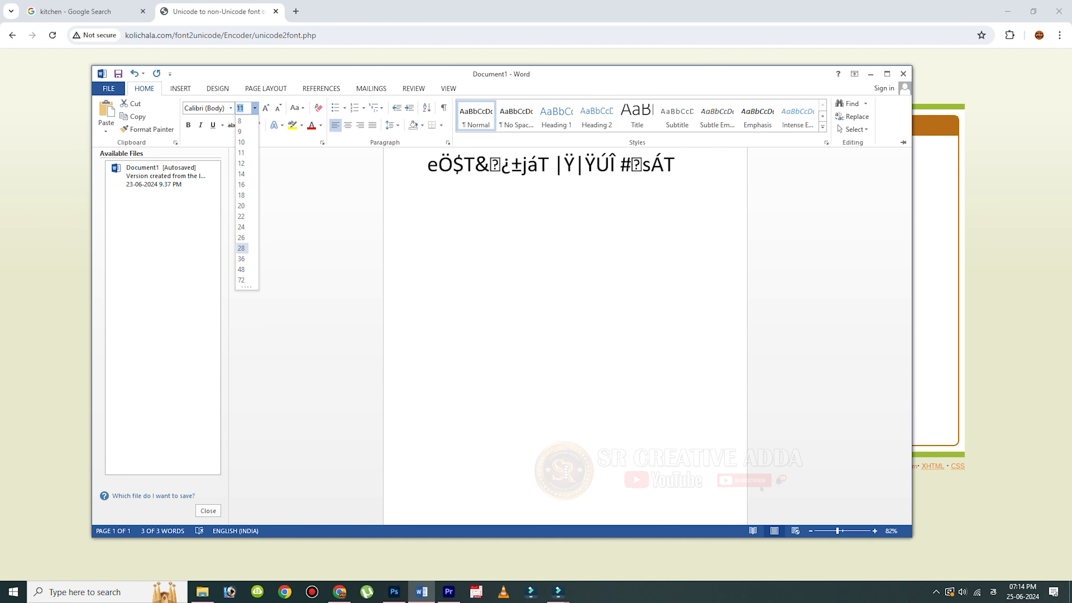
{"action": "left_click", "coordinate": [247, 251]}
{"action": "left_click", "coordinate": [231, 108]}
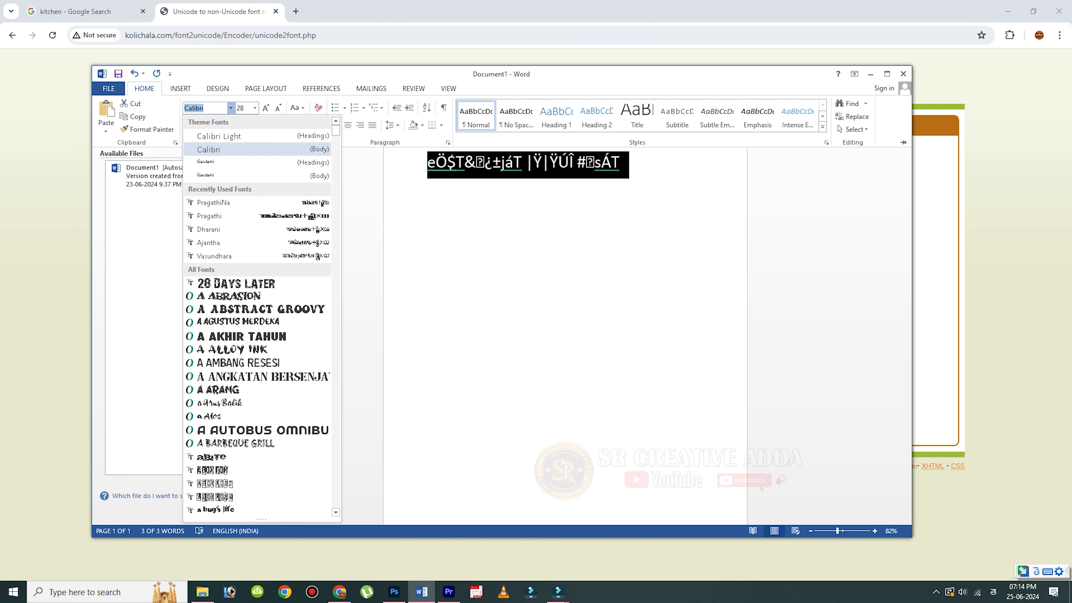
{"action": "left_click", "coordinate": [227, 201]}
{"action": "right_click", "coordinate": [460, 165]}
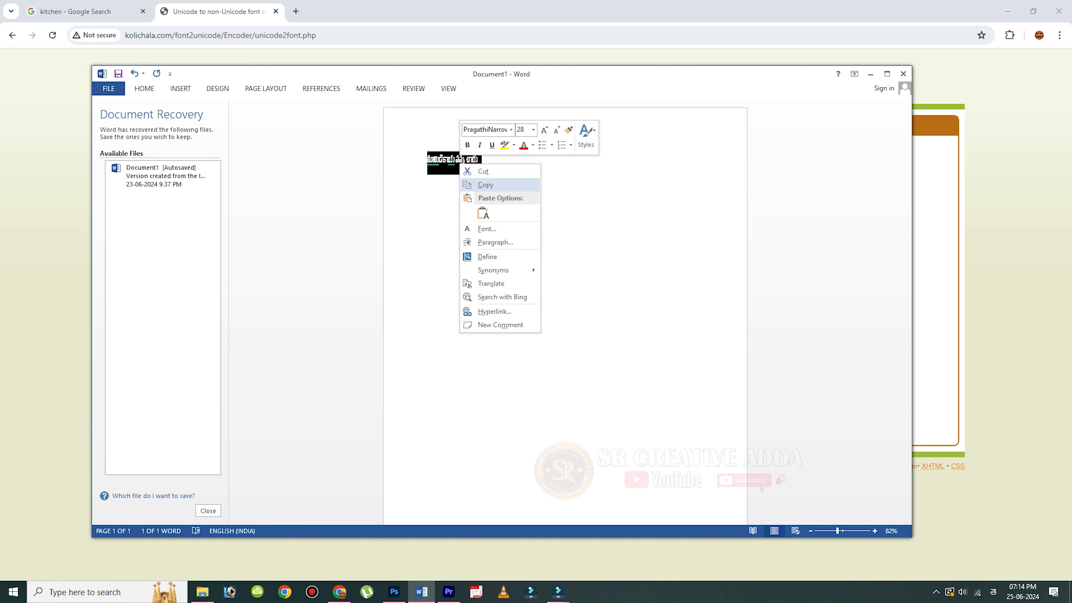
{"action": "left_click", "coordinate": [485, 185]}
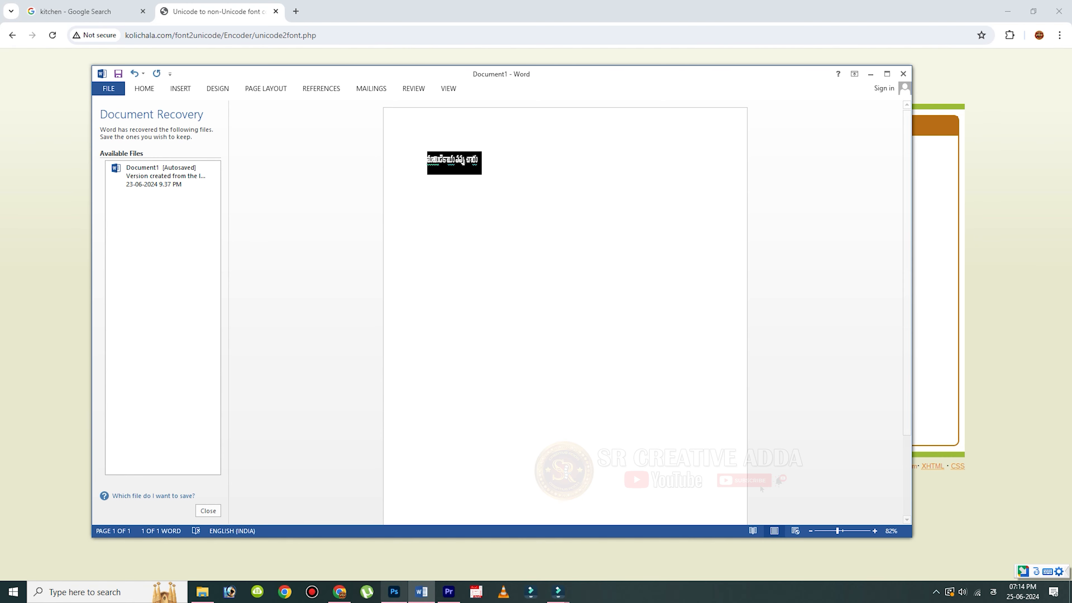
- Switch to Photoshop and paste the copied title as a new type layer on the upper part of the dark background
{"action": "left_click", "coordinate": [394, 591]}
{"action": "left_click", "coordinate": [11, 288]}
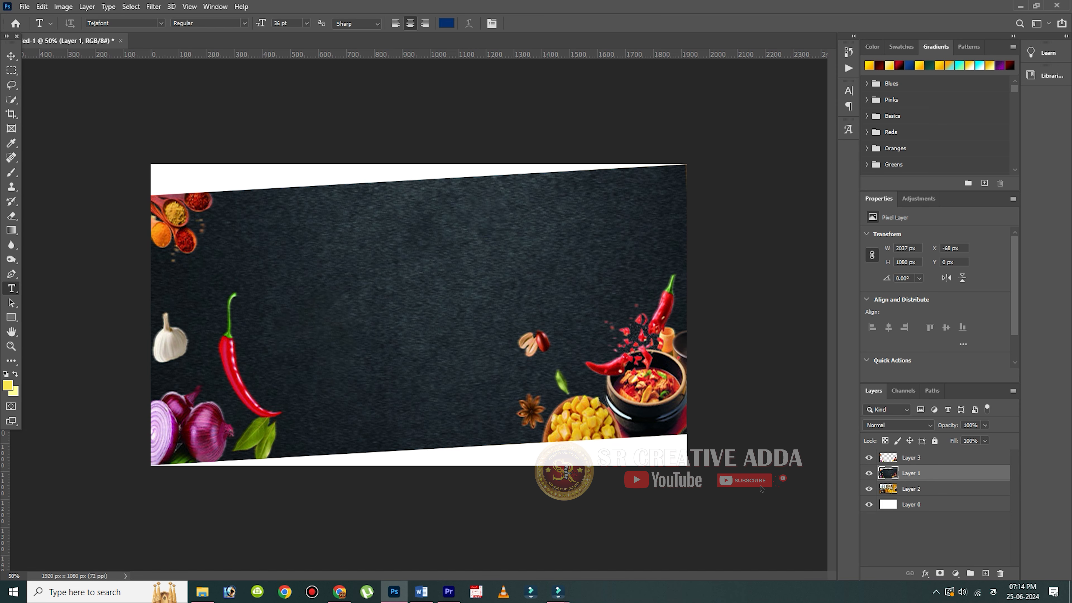
{"action": "left_click", "coordinate": [301, 267]}
{"action": "key", "text": "ctrl+v"}
{"action": "left_click", "coordinate": [533, 23]}
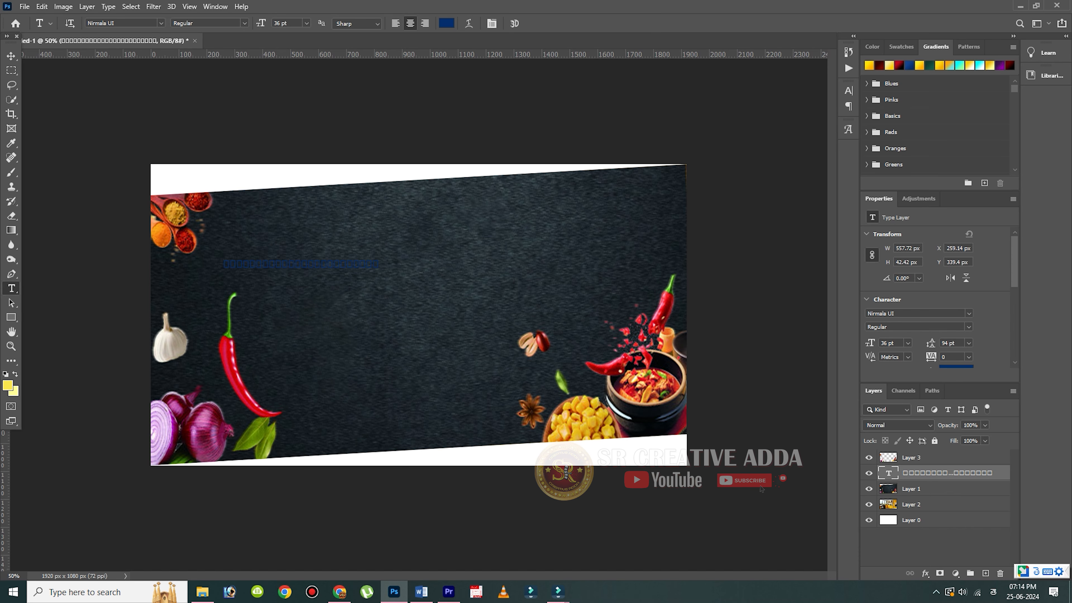
- Change the font of the pasted title to Pragathi, switching the keyboard to English to search for it
{"action": "double_click", "coordinate": [223, 264]}
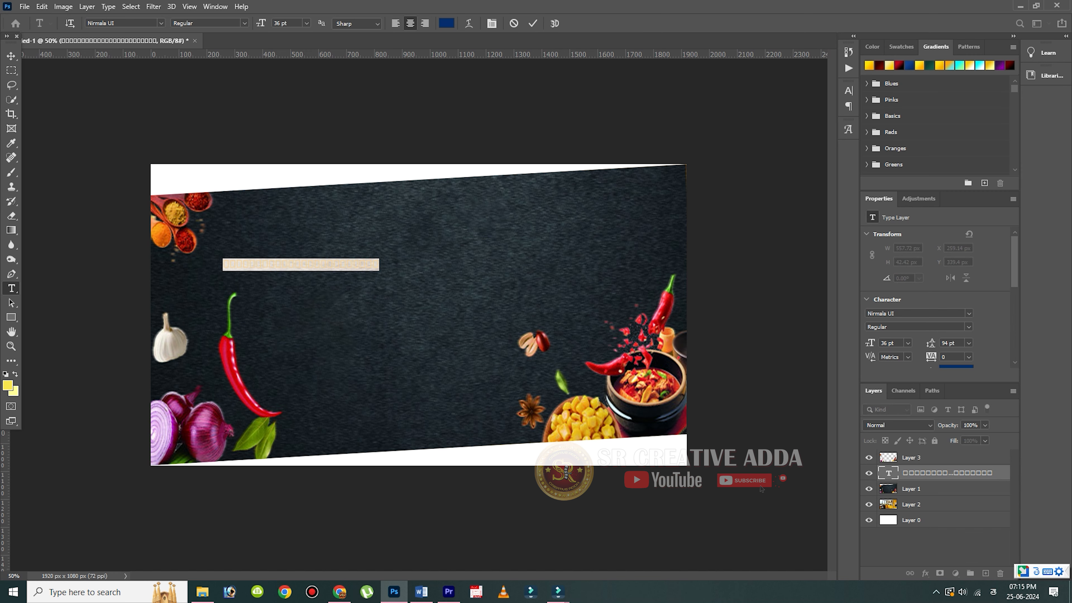
{"action": "left_click", "coordinate": [162, 23]}
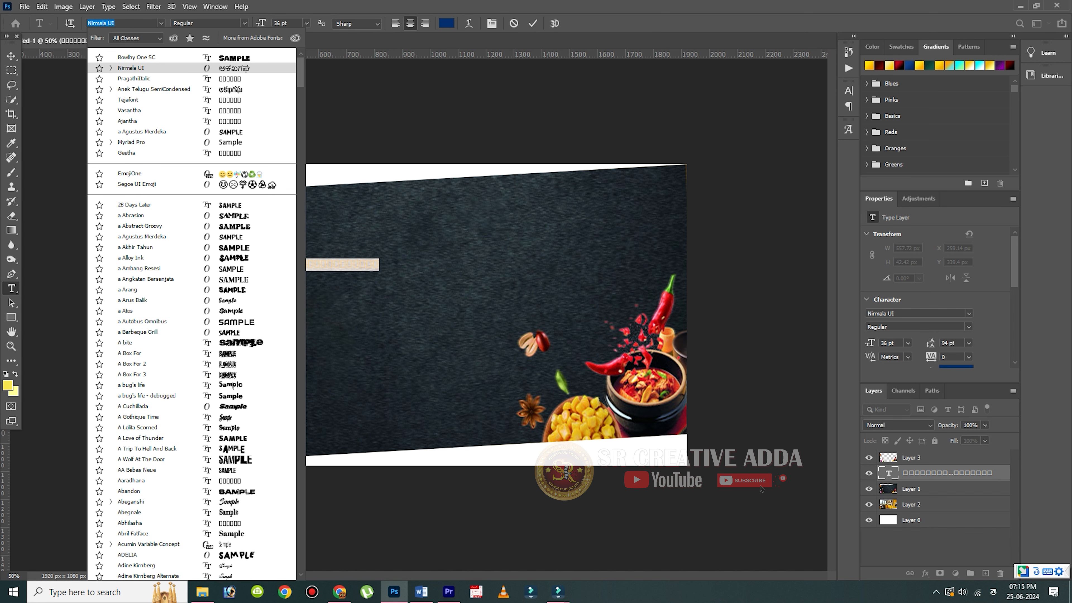
{"action": "key", "text": "super+space"}
{"action": "key", "text": "super+space"}
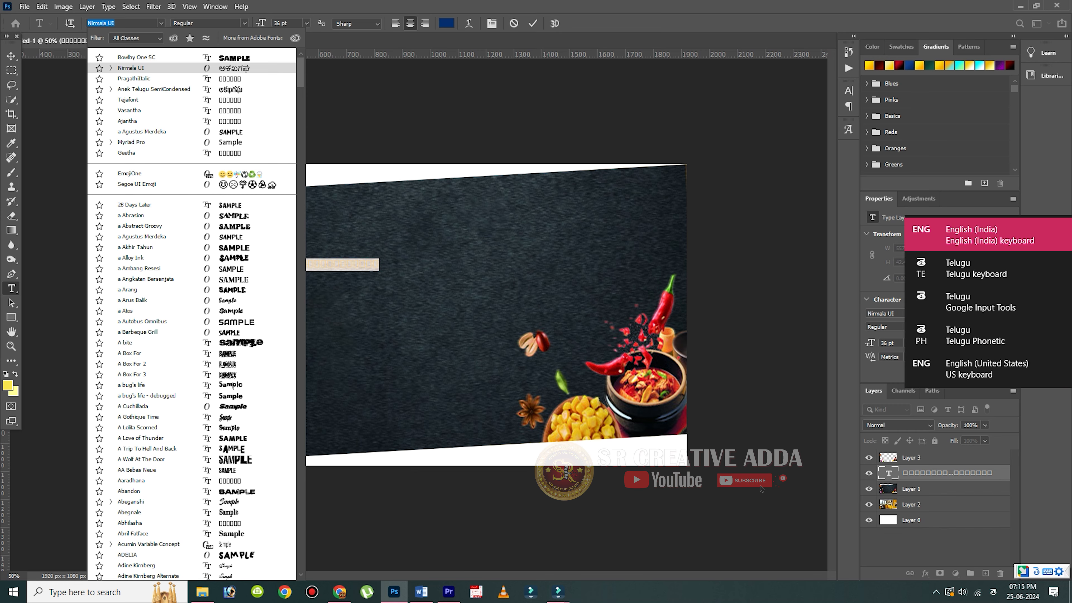
{"action": "type", "text": "pra"}
{"action": "key", "text": "Down"}
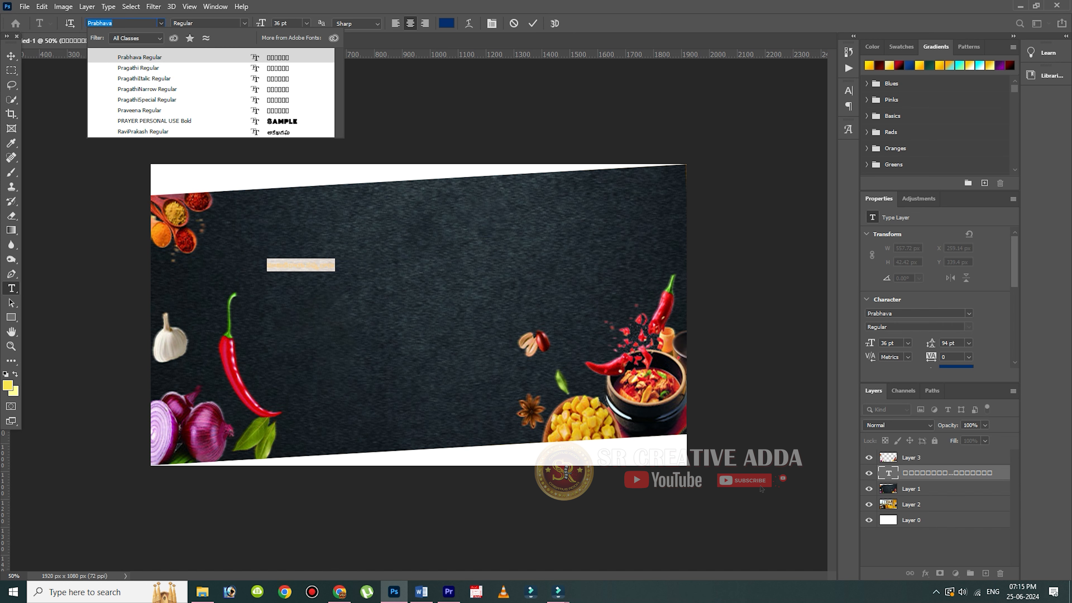
{"action": "key", "text": "Return"}
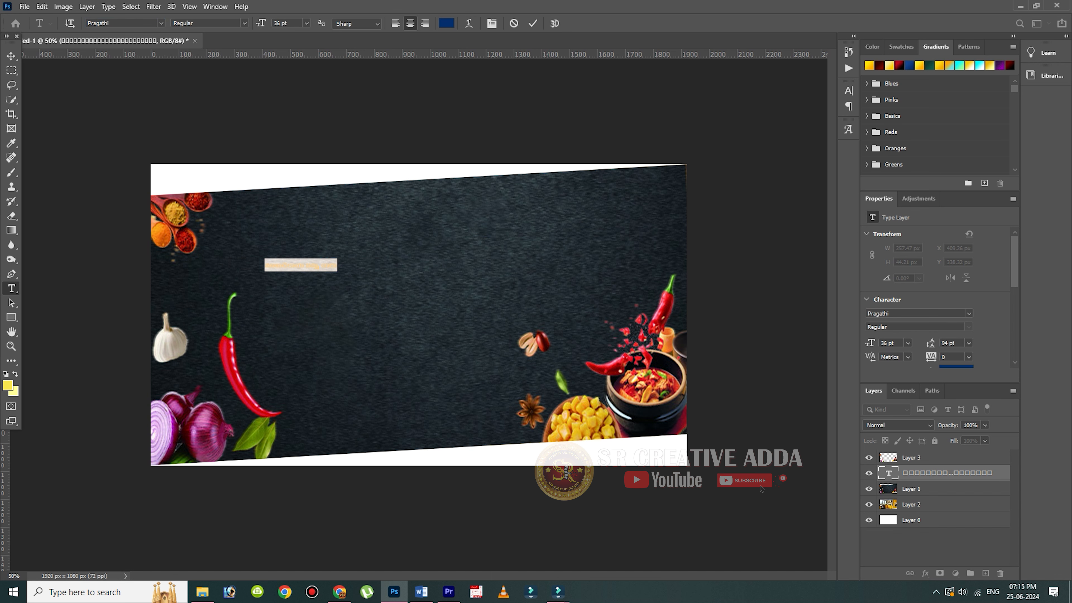
{"action": "key", "text": "ctrl+Return"}
- Scale the title text up to about 445% across the upper part of the canvas
{"action": "key", "text": "ctrl+t"}
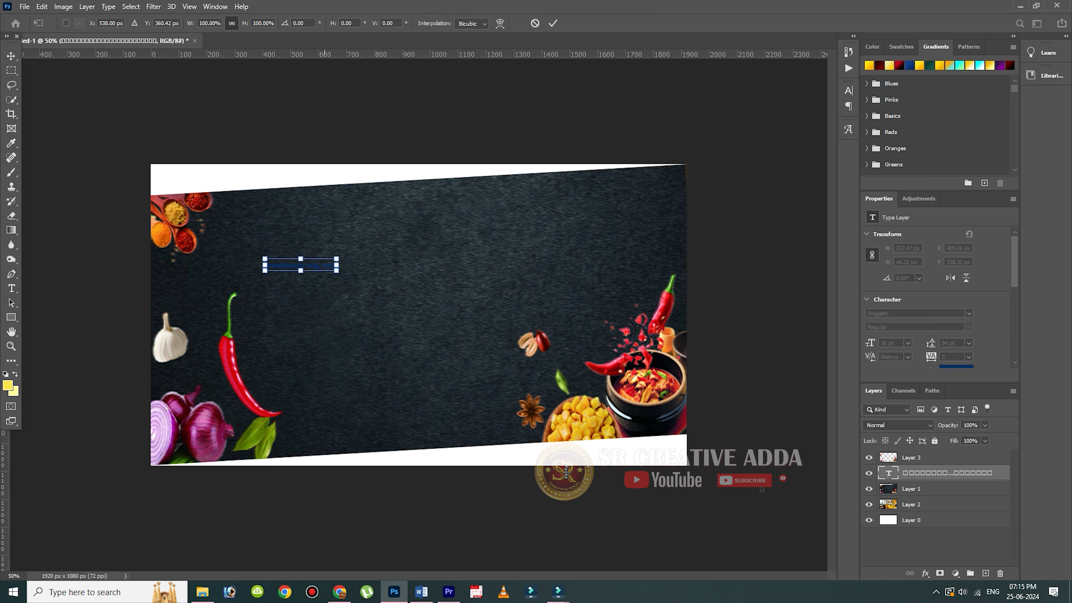
{"action": "left_click_drag", "start_coordinate": [336, 259], "coordinate": [584, 215]}
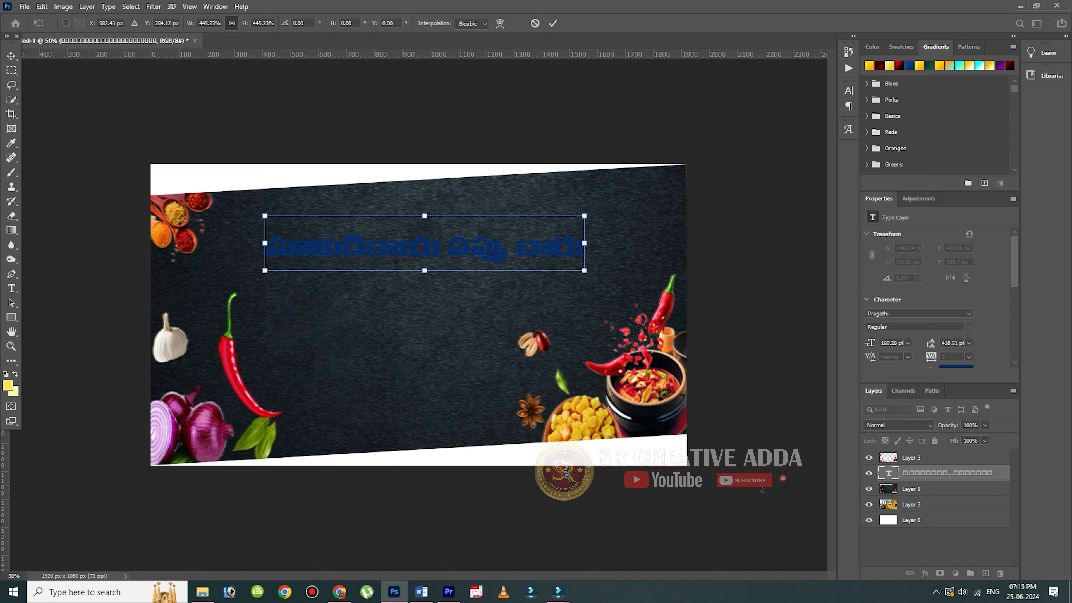
{"action": "key", "text": "Return"}
- Cut the words after మామిడికాయ out of the title and place పప్పు as a separate type layer below it
{"action": "left_click", "coordinate": [584, 217]}
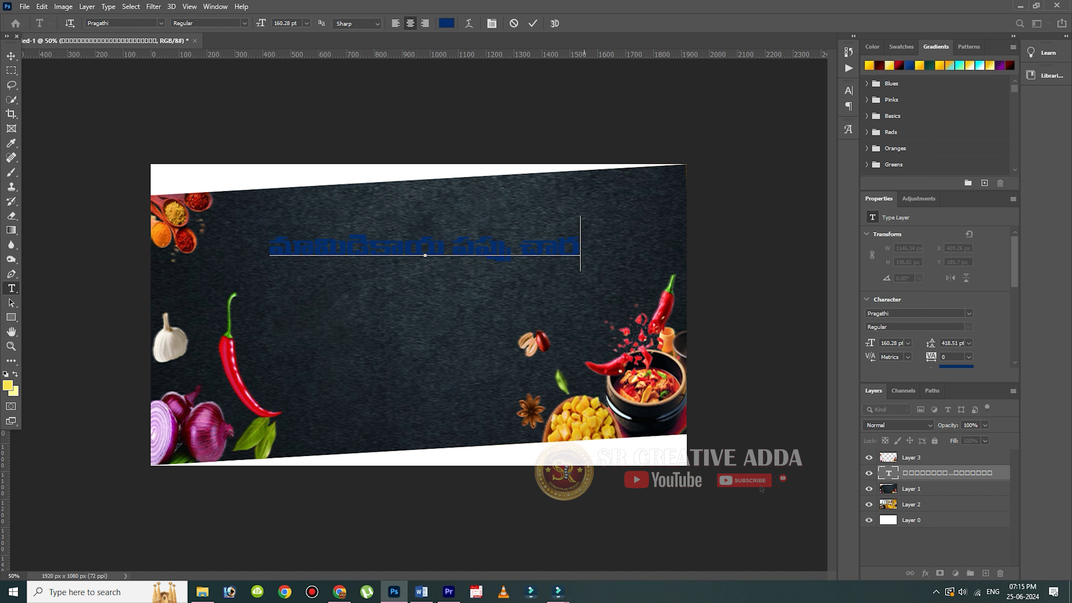
{"action": "left_click_drag", "start_coordinate": [484, 248], "coordinate": [552, 249]}
{"action": "key", "text": "ctrl+x"}
{"action": "left_click", "coordinate": [533, 24]}
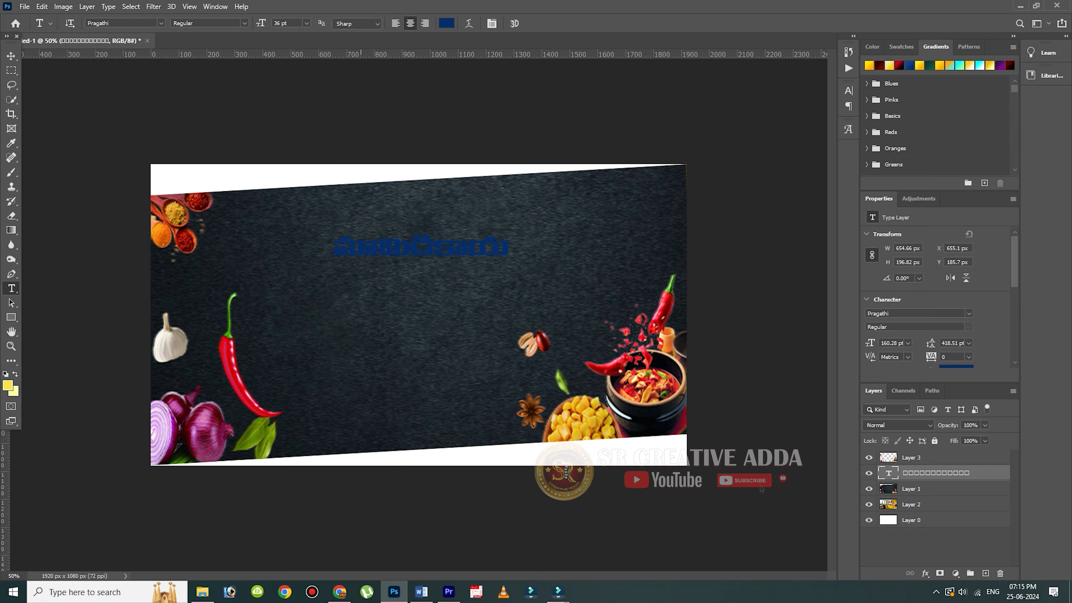
{"action": "left_click", "coordinate": [360, 325]}
{"action": "key", "text": "BackSpace"}
{"action": "left_click", "coordinate": [533, 23]}
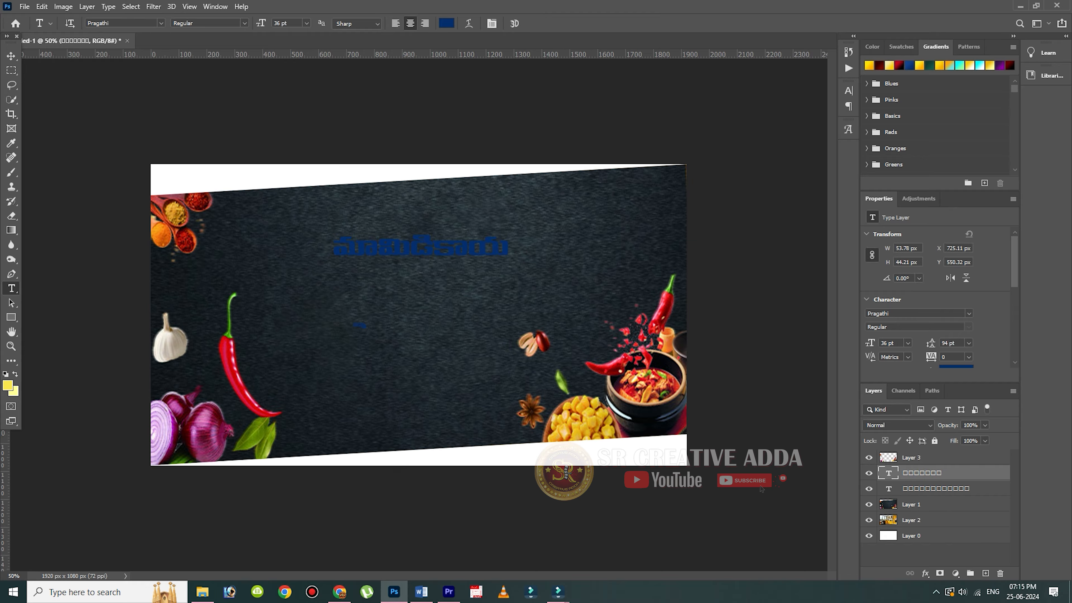
- Enlarge the పప్పు text to about 751 pt and position it in the canvas centre, beside the food bowl
{"action": "key", "text": "v"}
{"action": "key", "text": "ctrl+t"}
{"action": "left_click_drag", "start_coordinate": [368, 317], "coordinate": [666, 73]}
{"action": "left_click_drag", "start_coordinate": [508, 248], "coordinate": [501, 340]}
{"action": "key", "text": "Return"}
- Move the మామిడికాయ text above పప్పు, scale it up to about 256 pt and narrow it slightly
{"action": "left_click_drag", "start_coordinate": [411, 247], "coordinate": [461, 238]}
{"action": "key", "text": "ctrl+t"}
{"action": "mouse_move", "coordinate": [564, 206]}
{"action": "left_mouse_down"}
{"action": "mouse_move", "coordinate": [646, 174]}
{"action": "mouse_move", "coordinate": [561, 195]}
{"action": "left_mouse_up"}
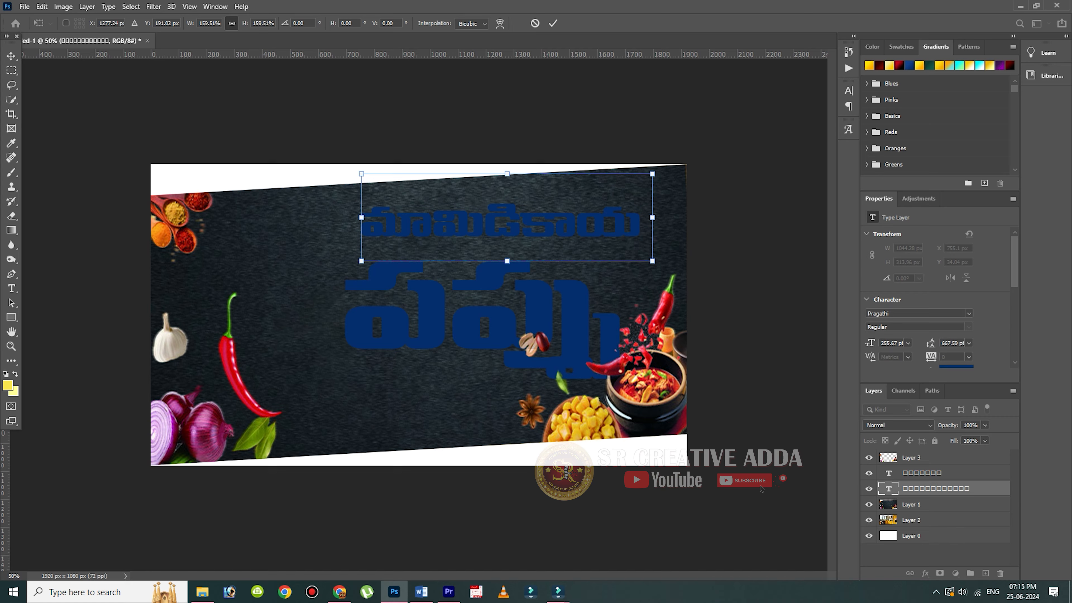
{"action": "key", "text": "Return"}
{"action": "key", "text": "ctrl+t"}
{"action": "left_click_drag", "start_coordinate": [652, 217], "coordinate": [641, 217]}
{"action": "key", "text": "Return"}
{"action": "left_click", "coordinate": [603, 338]}
{"action": "left_click_drag", "start_coordinate": [635, 373], "coordinate": [640, 393]}
{"action": "left_click_drag", "start_coordinate": [642, 404], "coordinate": [639, 379]}
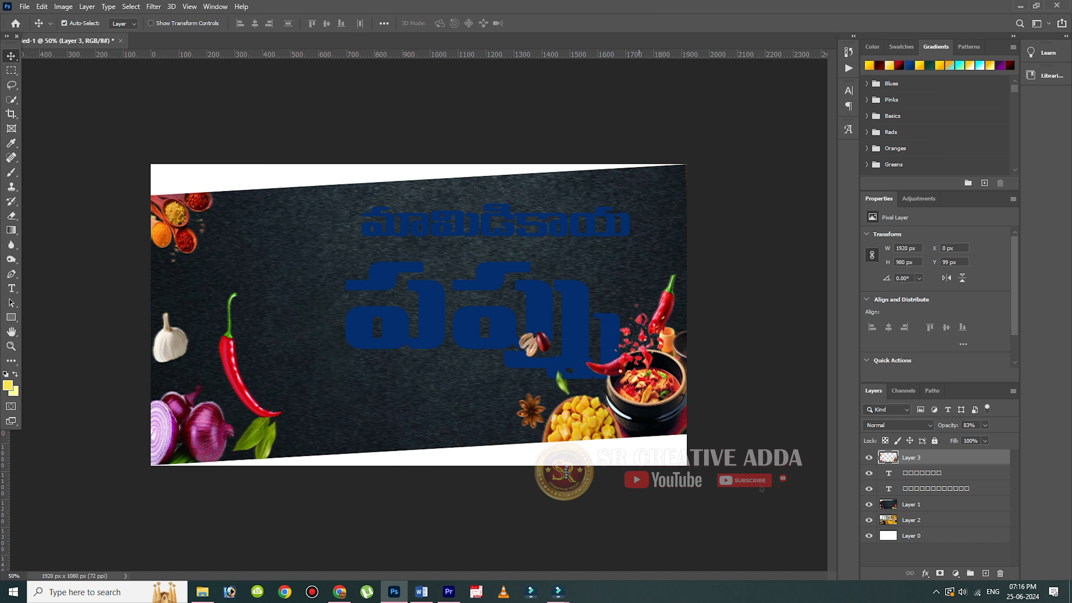
- Apply a reversed yellow-orange Gradient Overlay and a Bevel & Emboss without texture to the పప్పు text
{"action": "left_click", "coordinate": [495, 326]}
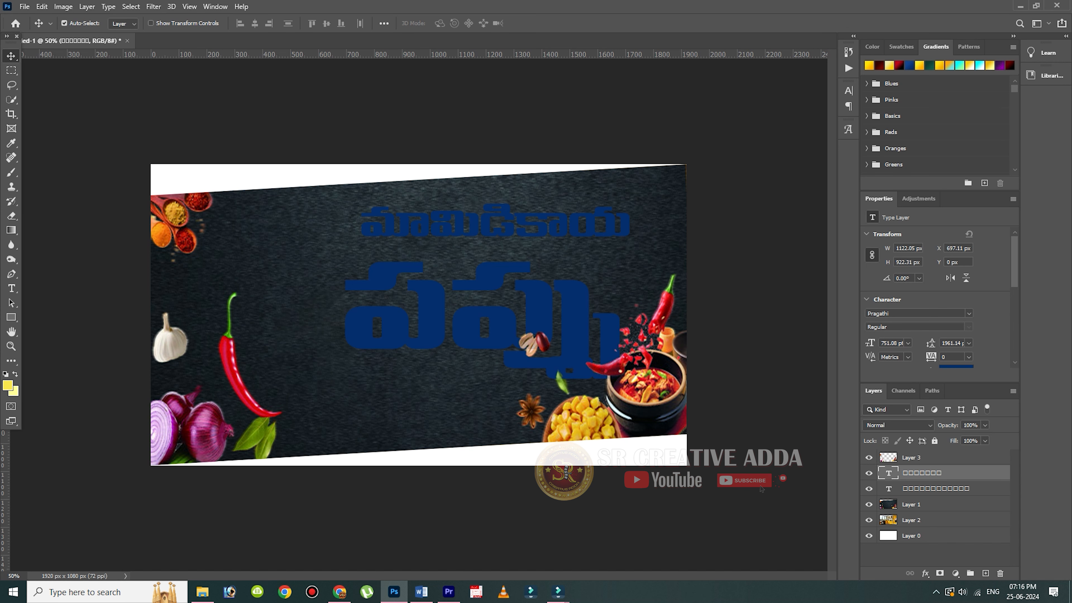
{"action": "double_click", "coordinate": [974, 473]}
{"action": "left_click", "coordinate": [602, 453]}
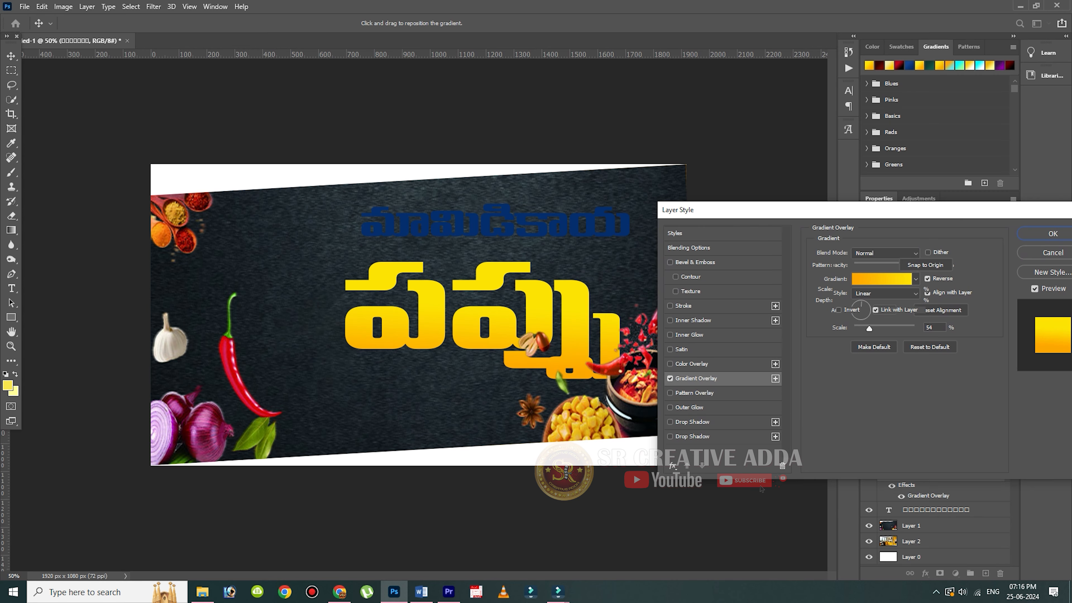
{"action": "left_click", "coordinate": [690, 291]}
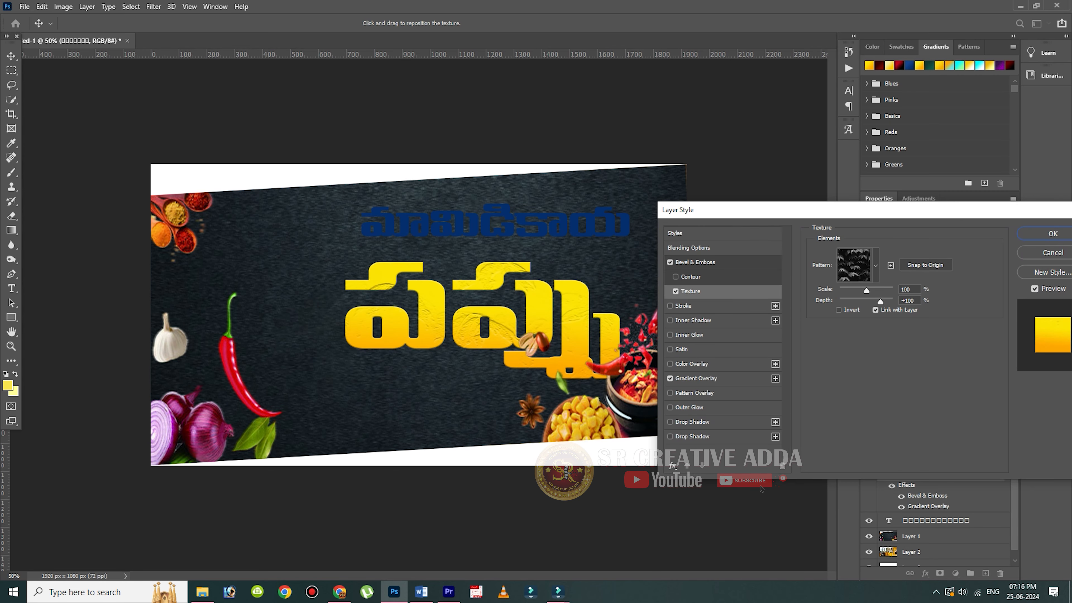
{"action": "left_click", "coordinate": [676, 292]}
- Add a 3 px outside stroke in dark maroon #33171c to the పప్పు text
{"action": "left_click", "coordinate": [683, 305]}
{"action": "left_click", "coordinate": [839, 333]}
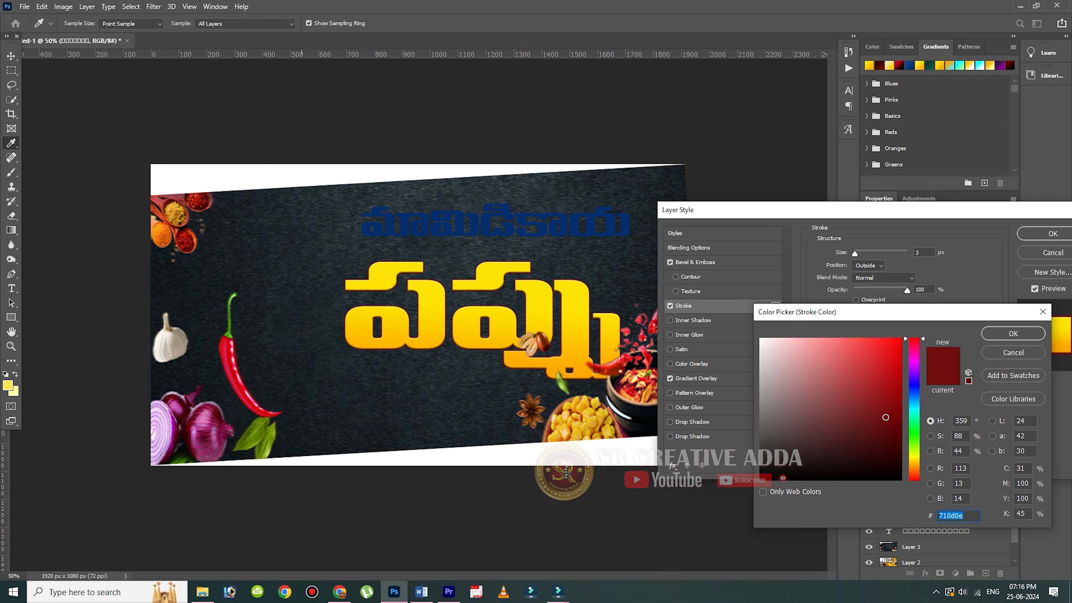
{"action": "left_click", "coordinate": [244, 270]}
{"action": "left_click", "coordinate": [241, 270]}
{"action": "left_click", "coordinate": [240, 391]}
{"action": "left_click", "coordinate": [238, 364]}
{"action": "left_click", "coordinate": [236, 363]}
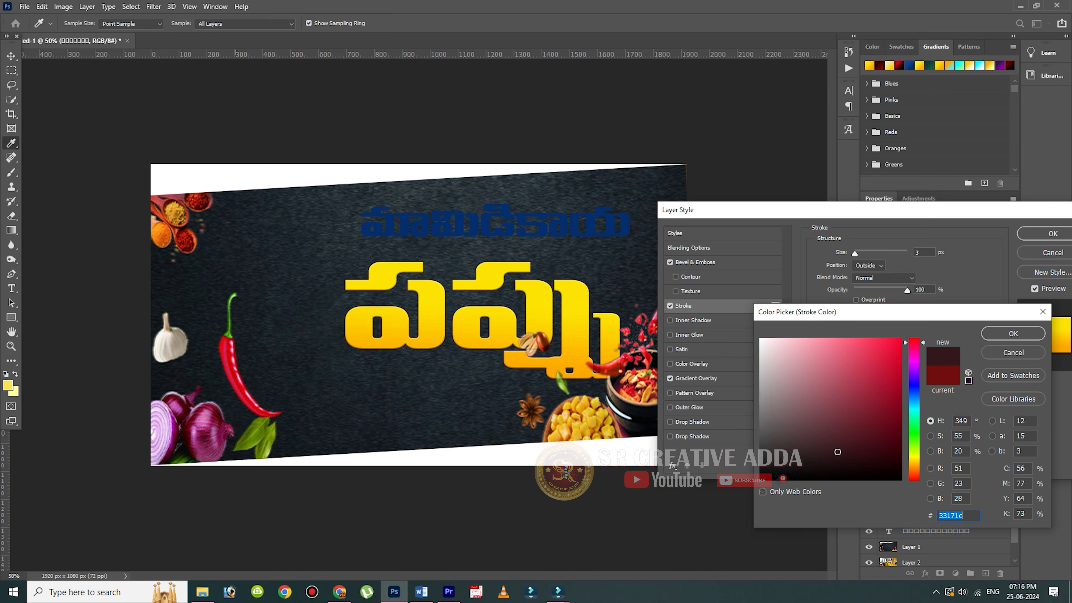
{"action": "left_click", "coordinate": [1012, 334]}
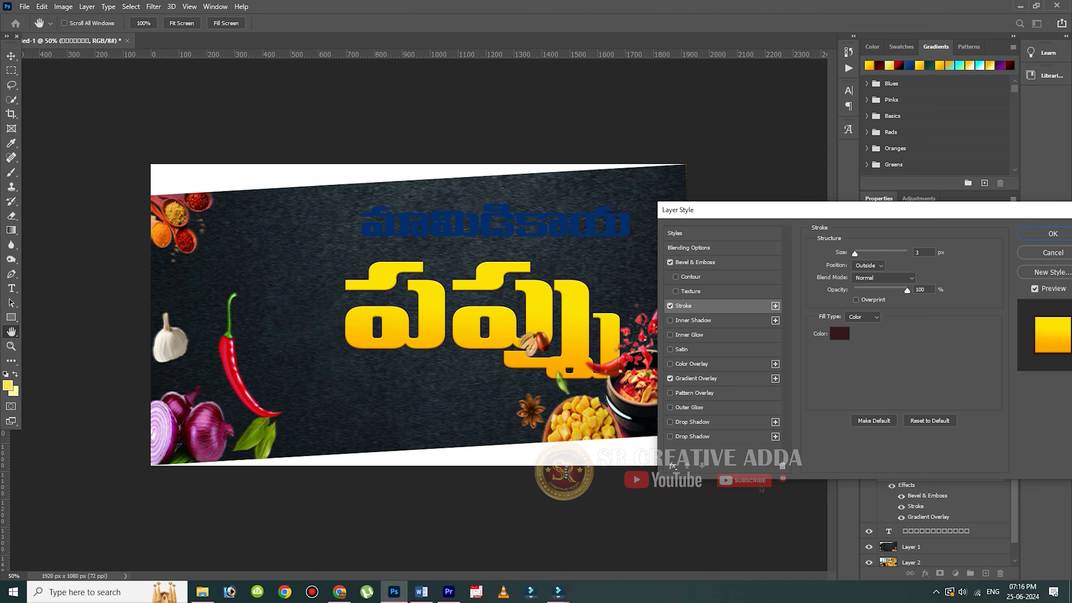
- Add a near-black drop shadow with 17 px distance and 13 px size to పప్పు, plus a second red drop shadow at 54% opacity
{"action": "left_click", "coordinate": [692, 422]}
{"action": "left_click", "coordinate": [928, 255]}
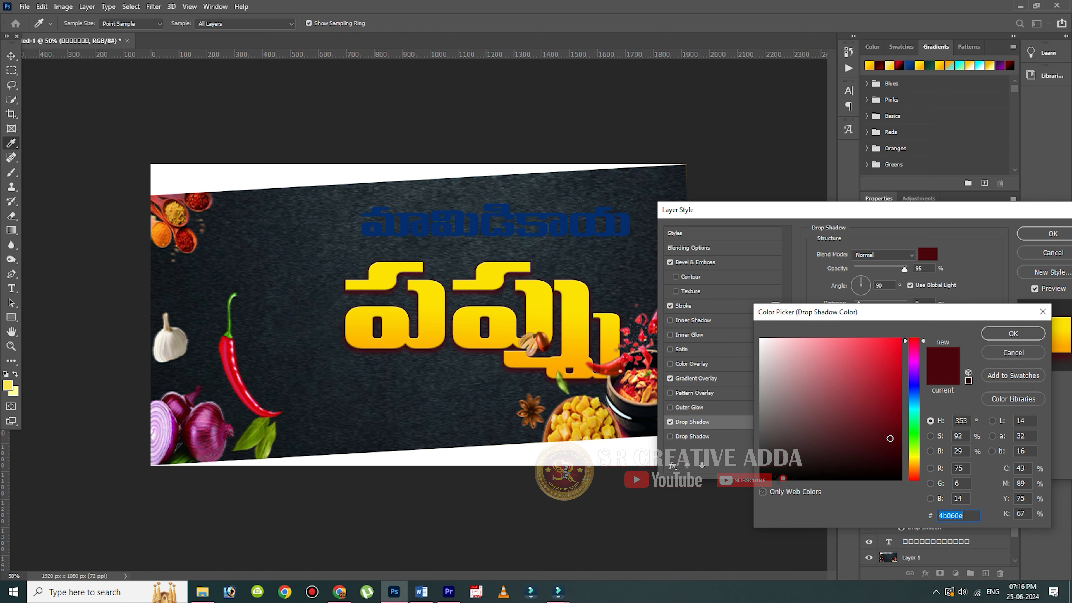
{"action": "left_click", "coordinate": [208, 321]}
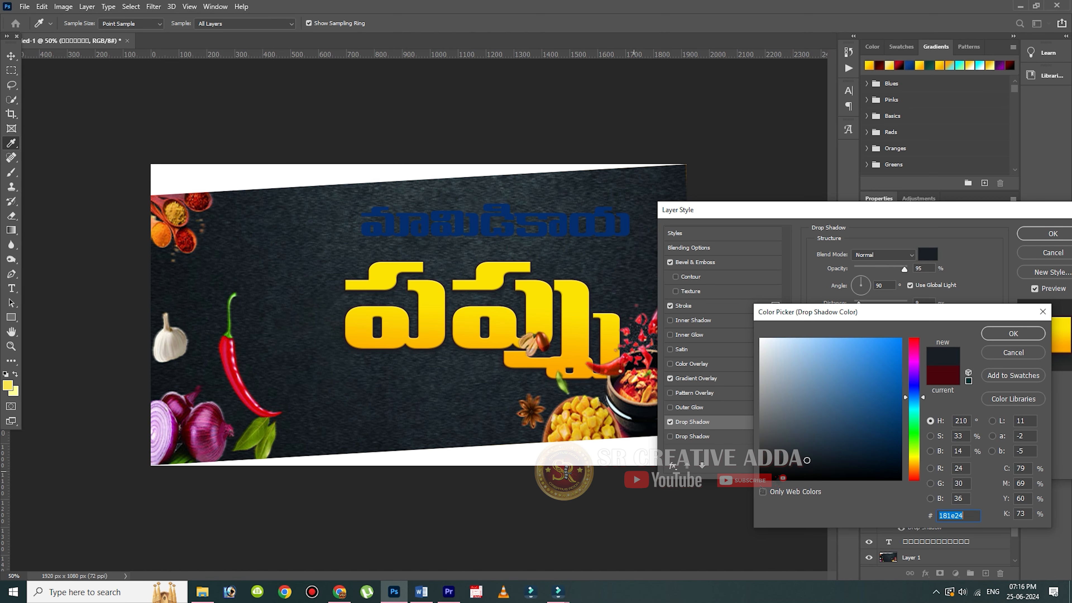
{"action": "left_click", "coordinate": [775, 470]}
{"action": "left_click", "coordinate": [1013, 333]}
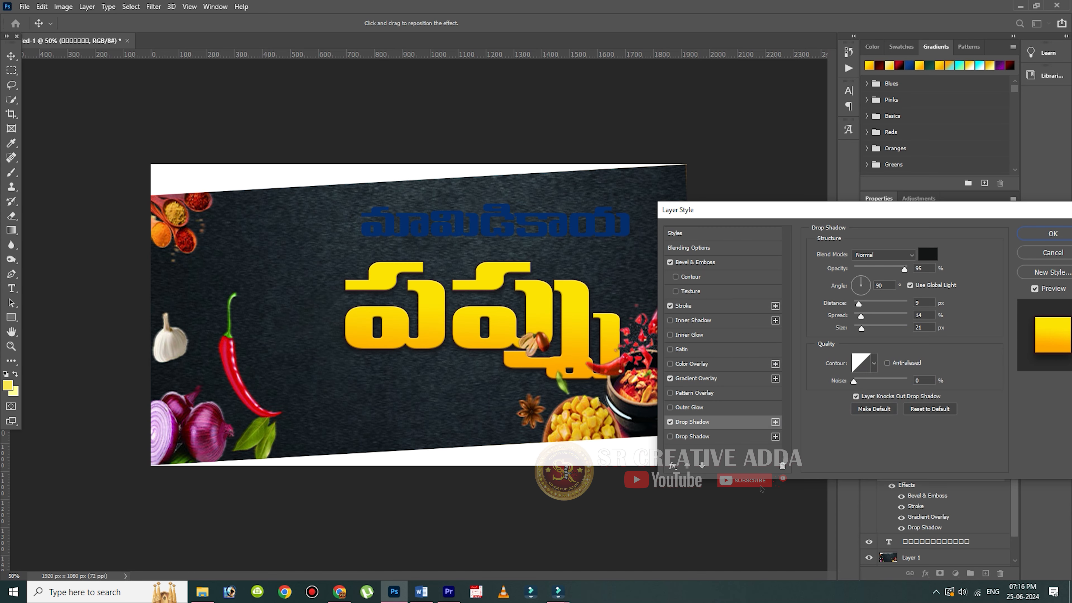
{"action": "left_click_drag", "start_coordinate": [857, 304], "coordinate": [857, 328]}
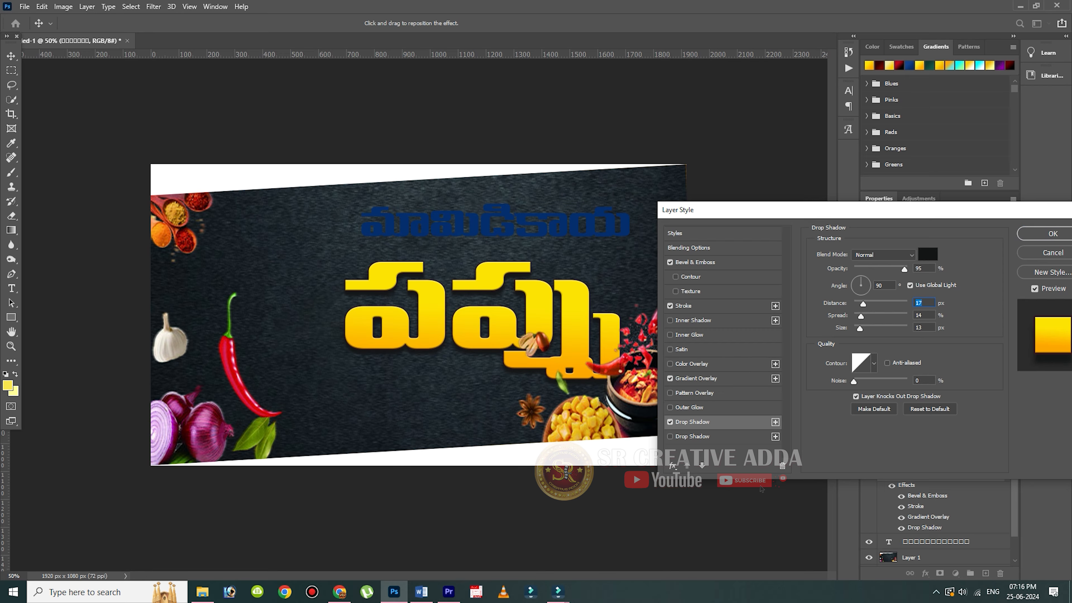
{"action": "left_click", "coordinate": [692, 437]}
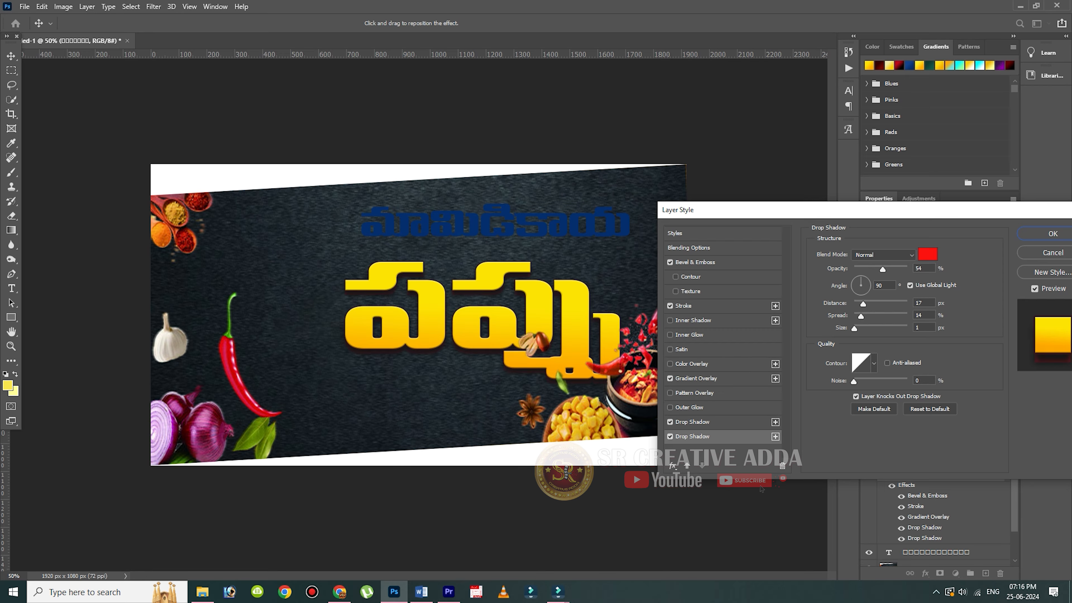
{"action": "key", "text": "Return"}
- Copy the layer style of పప్పు and paste it onto the మామిడికాయ text layer
{"action": "left_click", "coordinate": [509, 224]}
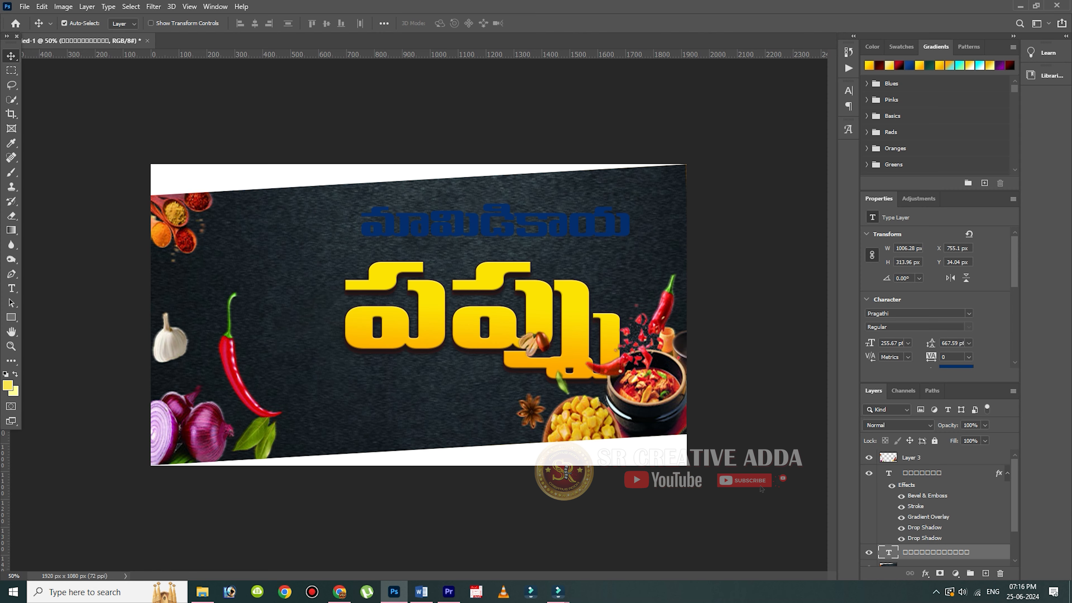
{"action": "left_click", "coordinate": [571, 314]}
{"action": "right_click", "coordinate": [981, 473]}
{"action": "left_click", "coordinate": [937, 448]}
{"action": "left_click", "coordinate": [590, 226]}
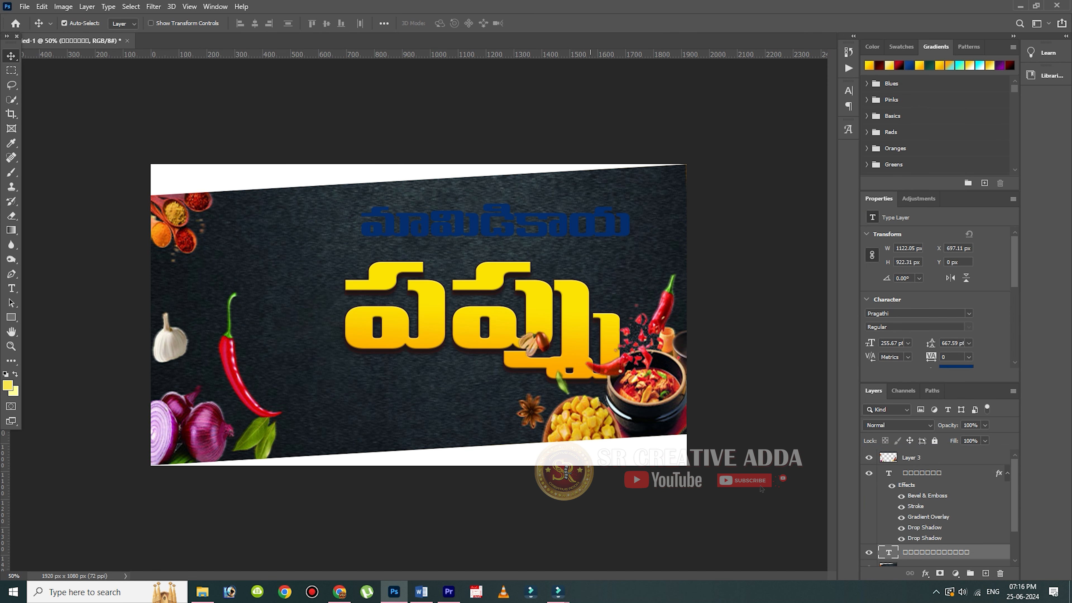
{"action": "right_click", "coordinate": [971, 551]}
{"action": "left_click", "coordinate": [970, 426]}
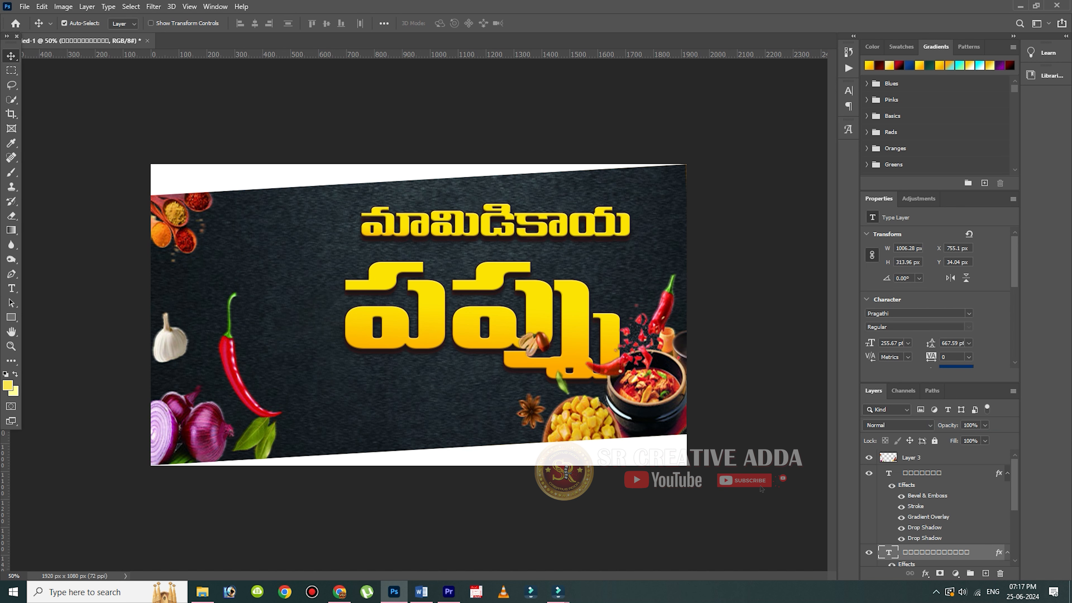
- Give the మామిడికాయ text a white Color Overlay in place of its gradient overlay
{"action": "double_click", "coordinate": [982, 552]}
{"action": "left_click", "coordinate": [664, 364]}
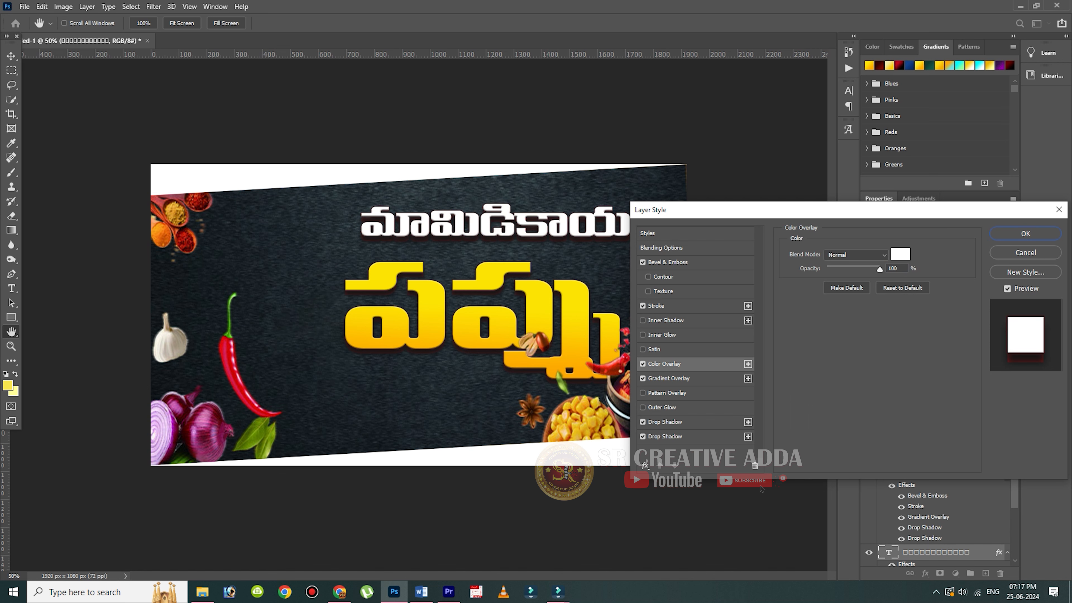
{"action": "key", "text": "Return"}
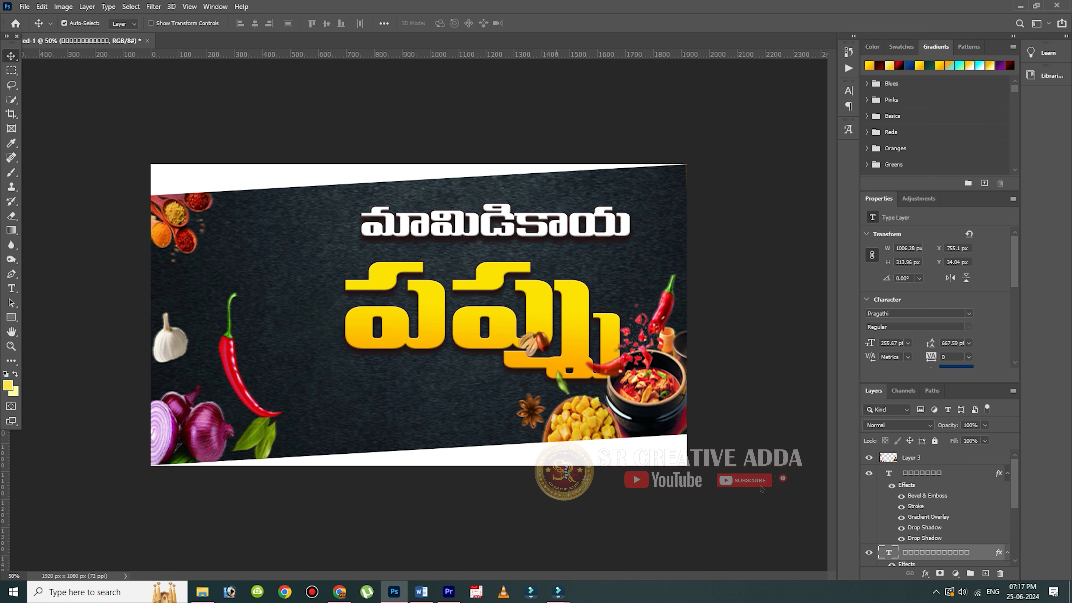
- Adjust the size of the near-black drop shadow on the మామిడికాయ text
{"action": "double_click", "coordinate": [984, 485]}
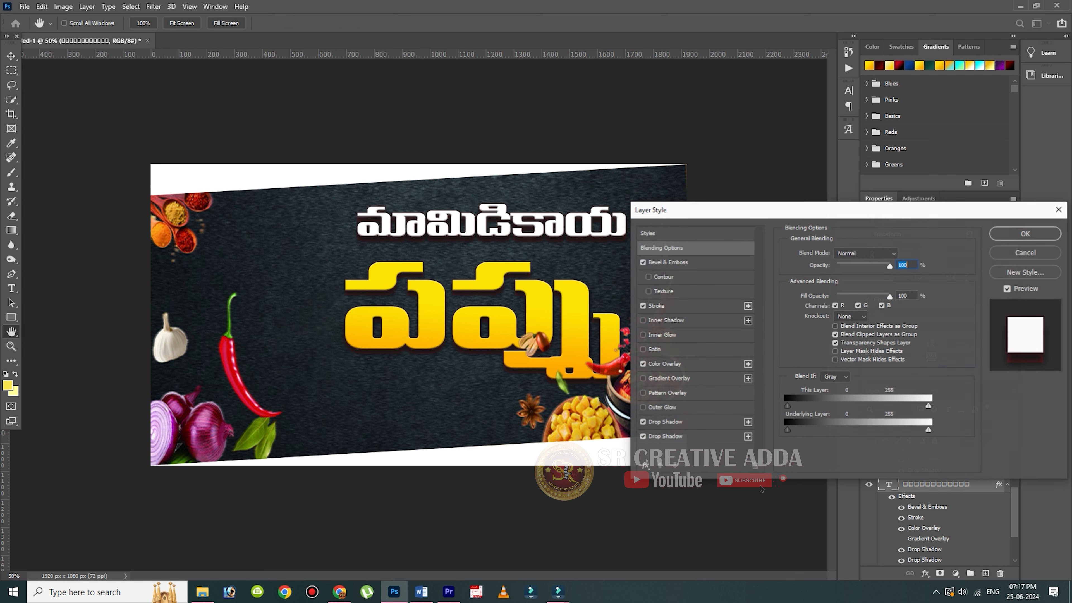
{"action": "left_click", "coordinate": [665, 437]}
{"action": "left_click", "coordinate": [665, 423]}
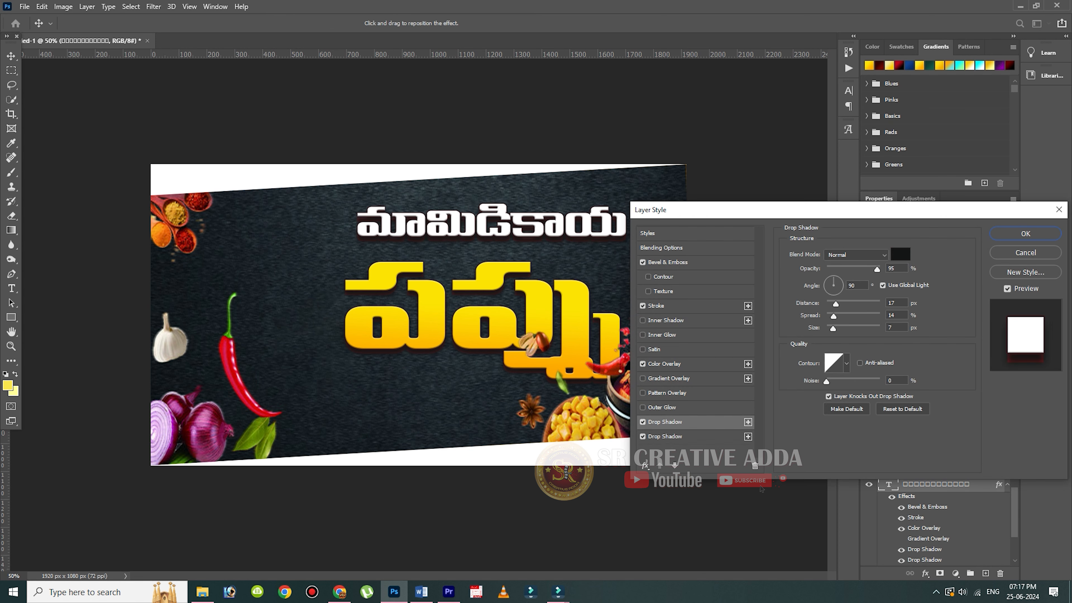
{"action": "left_click_drag", "start_coordinate": [830, 328], "coordinate": [835, 328]}
{"action": "key", "text": "Return"}
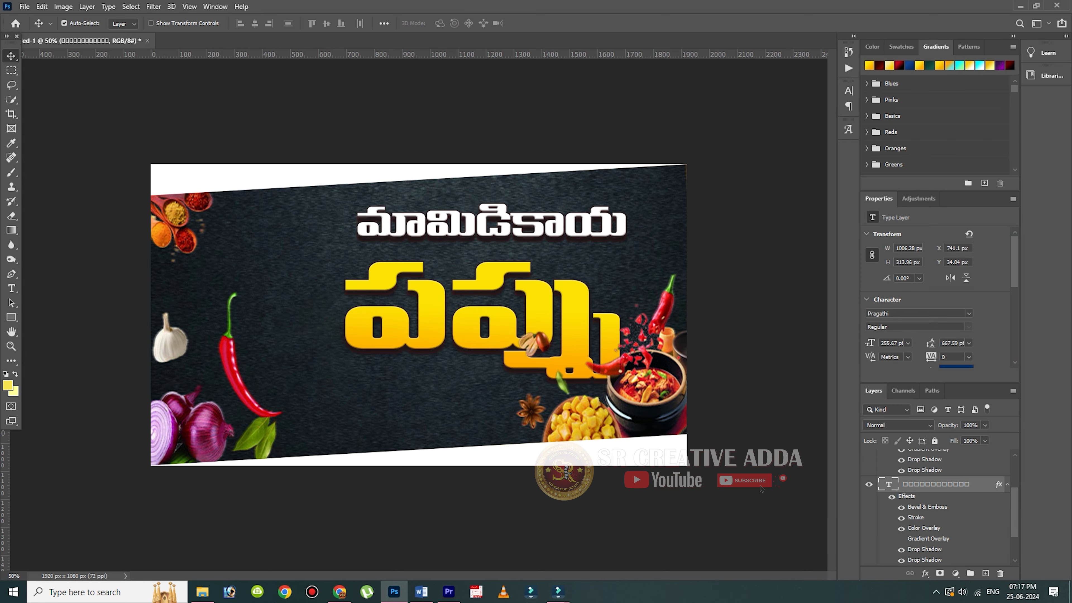
- Set the red drop shadow of మామిడికాయ to 3% spread and 0 px size, and fine-tune the near-black shadow's distance
{"action": "double_click", "coordinate": [984, 484]}
{"action": "left_click", "coordinate": [665, 436]}
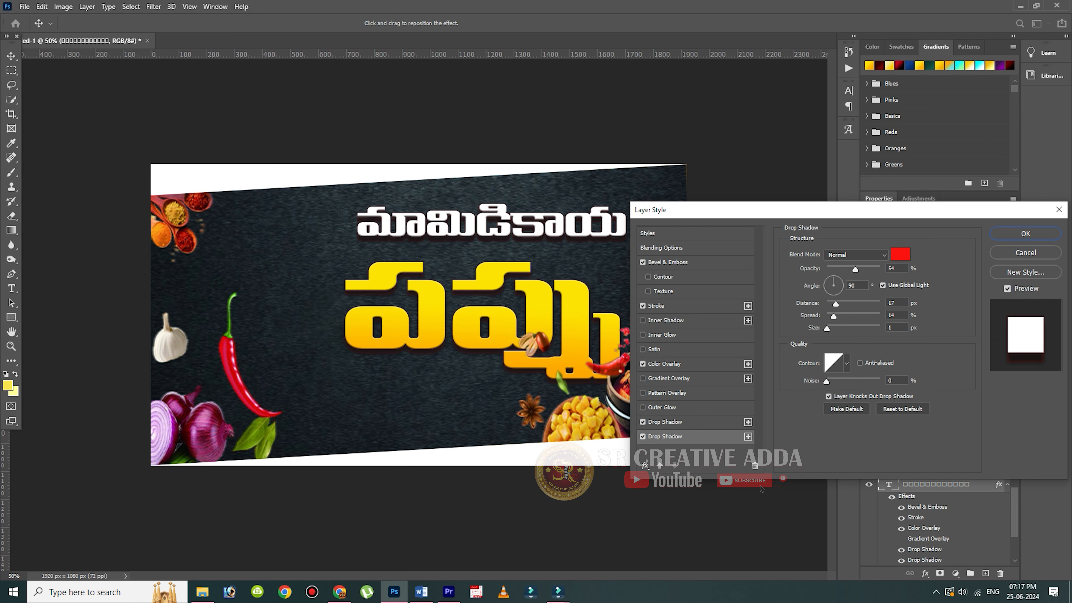
{"action": "left_click", "coordinate": [826, 328]}
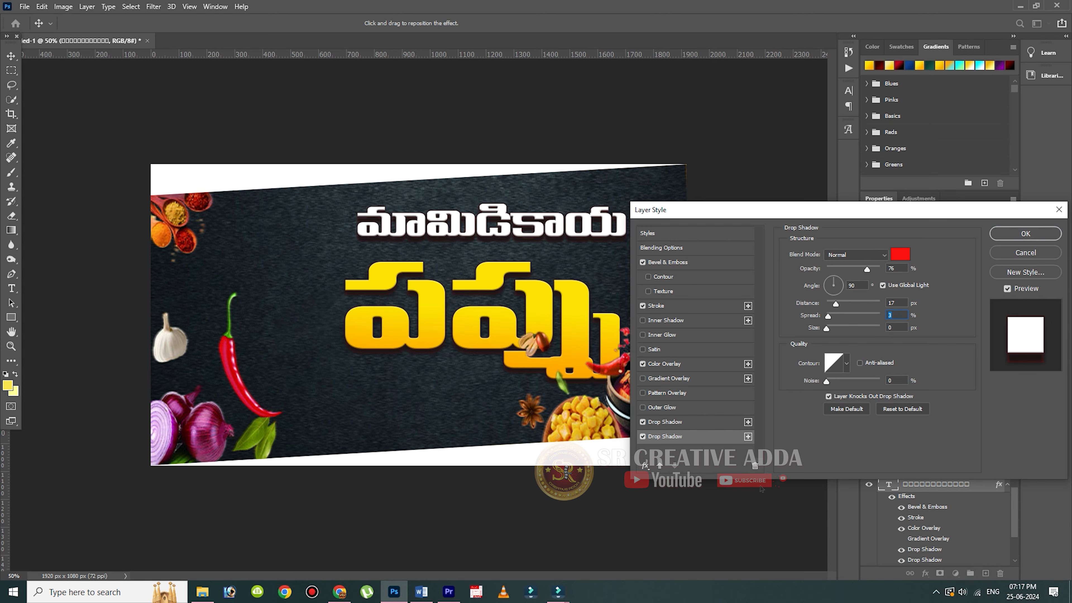
{"action": "left_click", "coordinate": [665, 421]}
{"action": "left_click_drag", "start_coordinate": [836, 304], "coordinate": [835, 304]}
- Change the red drop shadow of మామిడికాయ to yellow and raise its opacity to 89%
{"action": "left_click", "coordinate": [665, 436]}
{"action": "left_click", "coordinate": [900, 254]}
{"action": "left_click", "coordinate": [913, 458]}
{"action": "key", "text": "Return"}
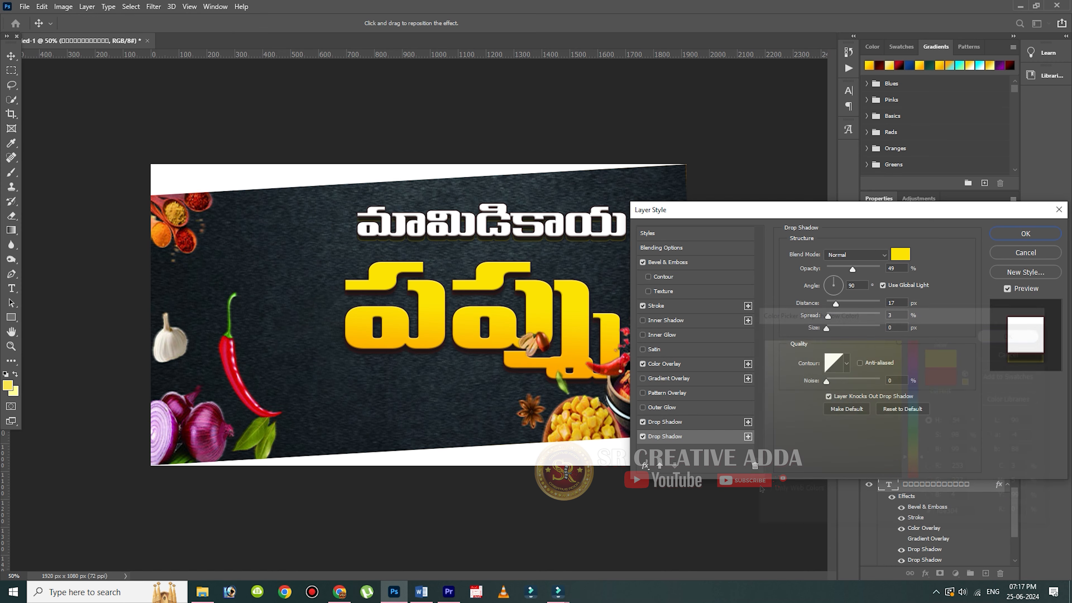
{"action": "left_click_drag", "start_coordinate": [865, 269], "coordinate": [873, 269]}
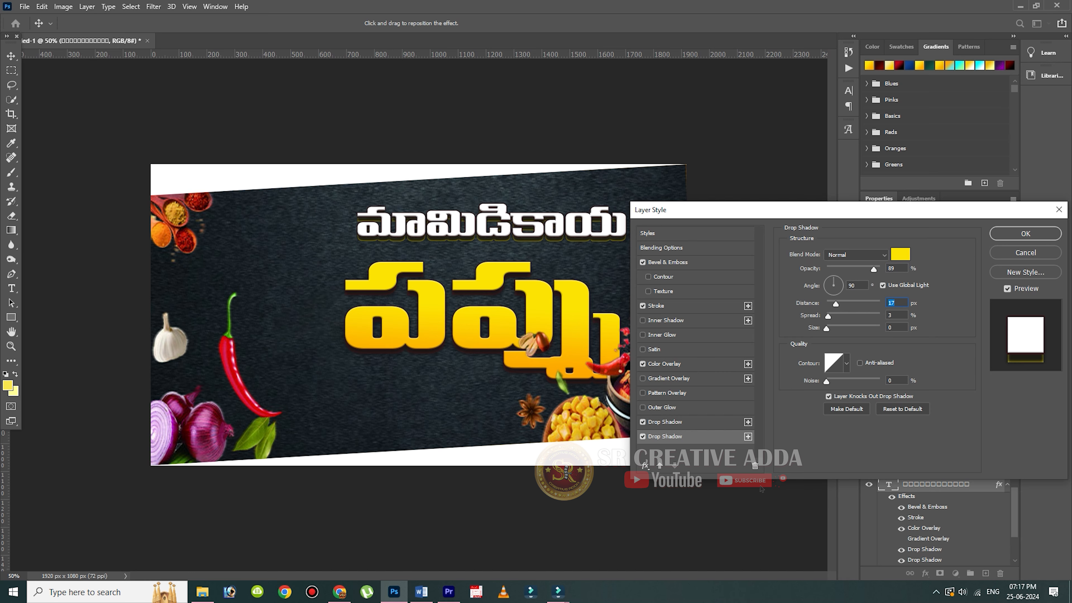
- Set the near-black shadow's distance to 9 px and the yellow shadow to 13 px distance and 8 px size, and apply the style
{"action": "left_click", "coordinate": [665, 422]}
{"action": "left_click_drag", "start_coordinate": [835, 304], "coordinate": [831, 304]}
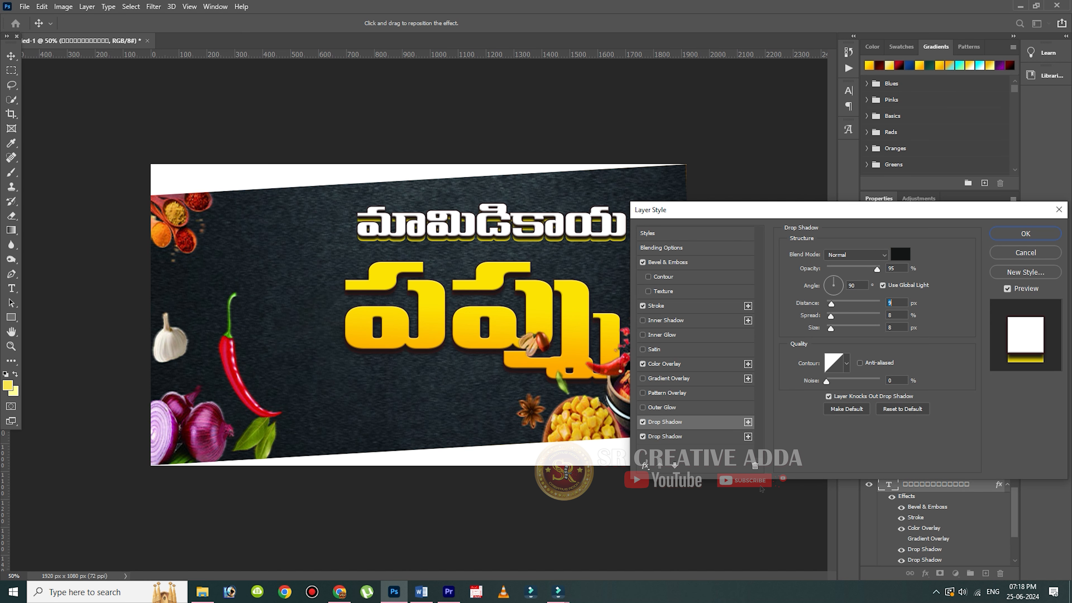
{"action": "left_click", "coordinate": [665, 436]}
{"action": "left_click_drag", "start_coordinate": [836, 303], "coordinate": [829, 328]}
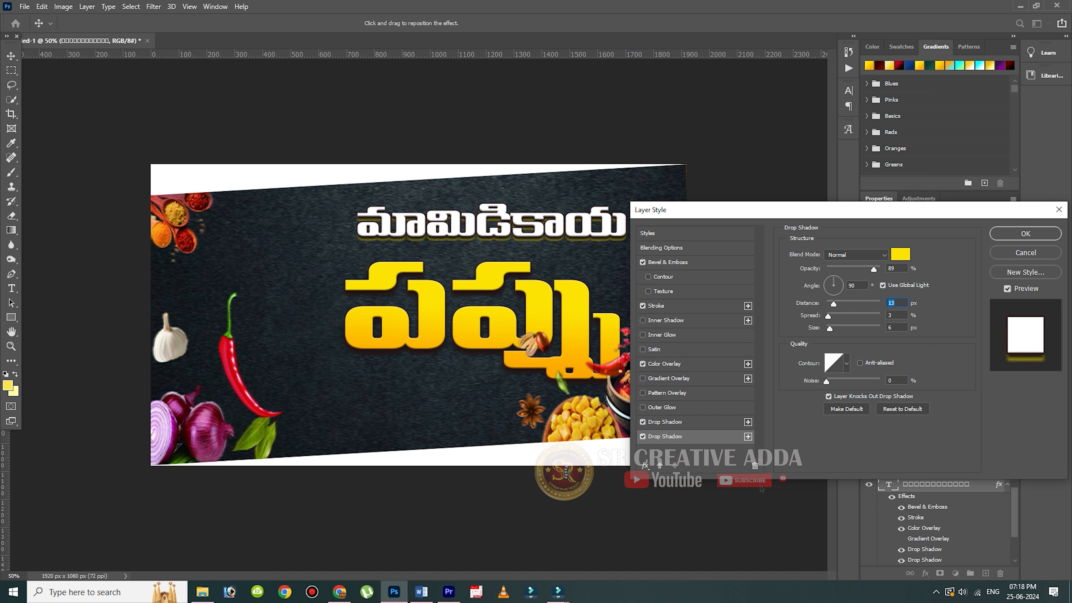
{"action": "key", "text": "Return"}
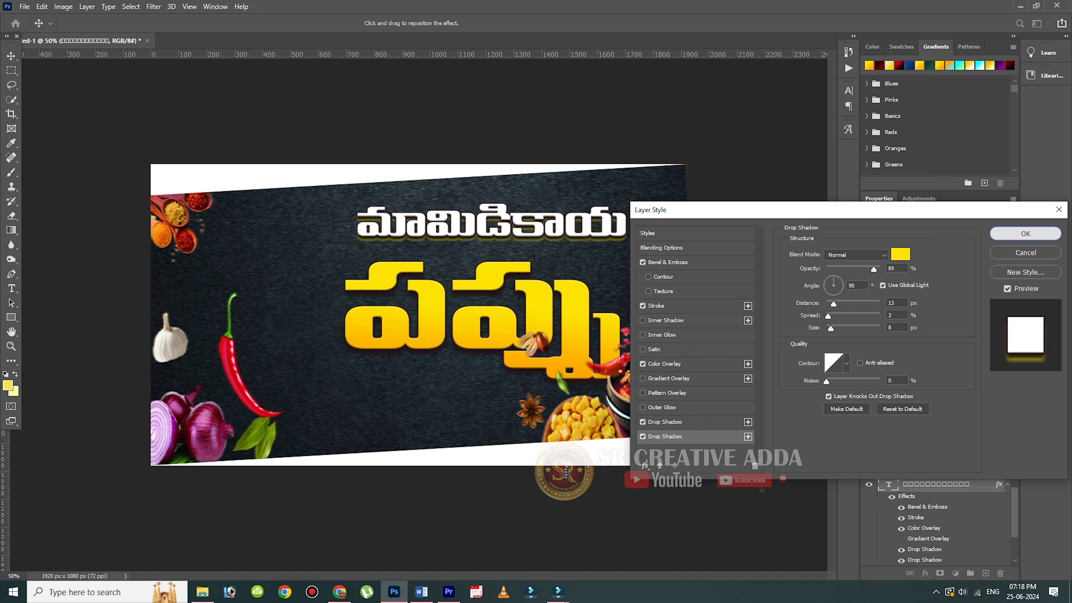
- Move the మామిడికాయ text slightly up and left, and the పప్పు text slightly right
{"action": "left_click_drag", "start_coordinate": [466, 227], "coordinate": [462, 222]}
{"action": "left_click_drag", "start_coordinate": [484, 312], "coordinate": [491, 311]}
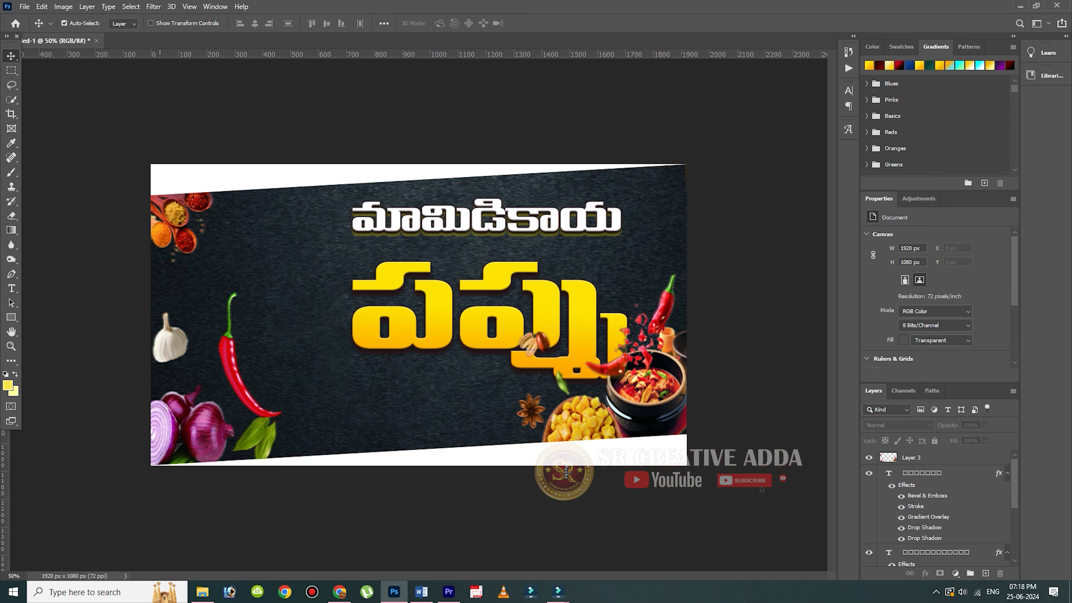
- Toggle the visibility of Layer 3 to compare the thumbnail with and without the food cut-outs
{"action": "left_click", "coordinate": [912, 458]}
{"action": "left_click", "coordinate": [869, 457]}
{"action": "left_click", "coordinate": [869, 458]}
{"action": "left_click", "coordinate": [869, 457]}
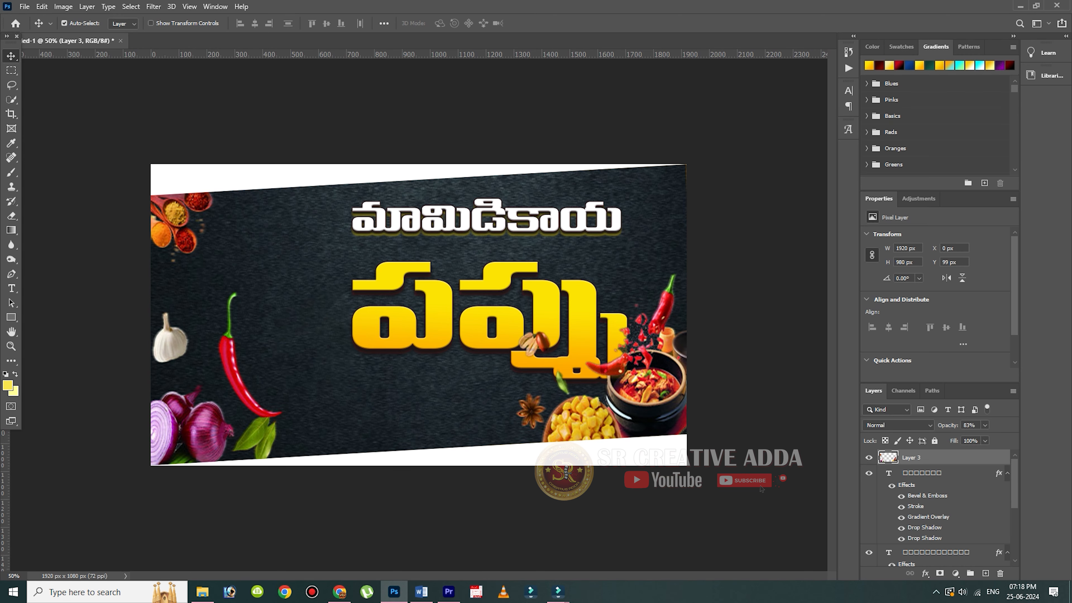
{"action": "left_click", "coordinate": [473, 524]}
{"action": "left_click", "coordinate": [203, 591]}
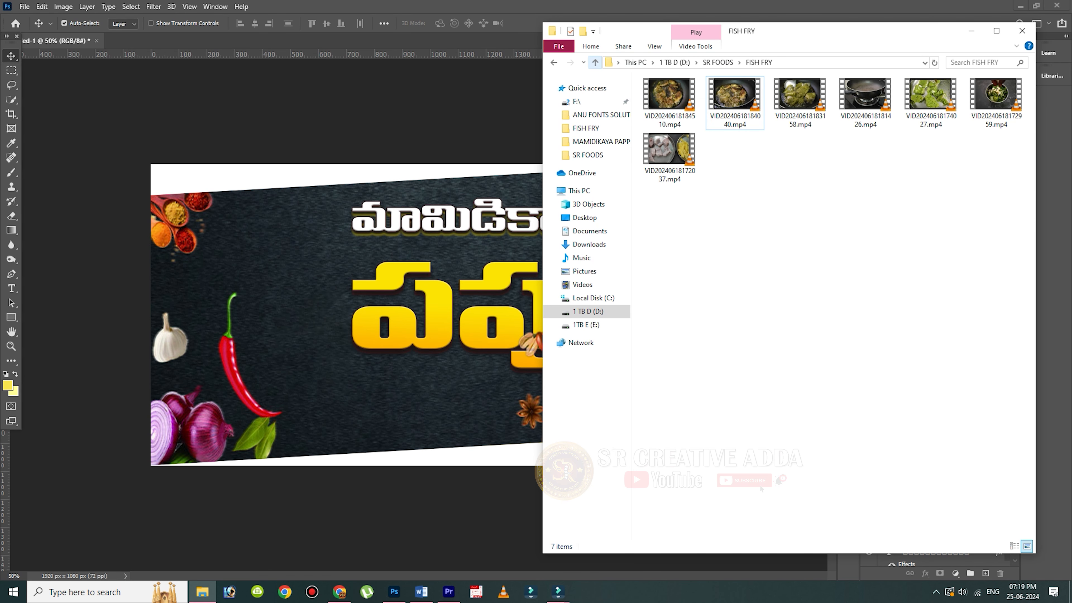
{"action": "left_click", "coordinate": [595, 62]}
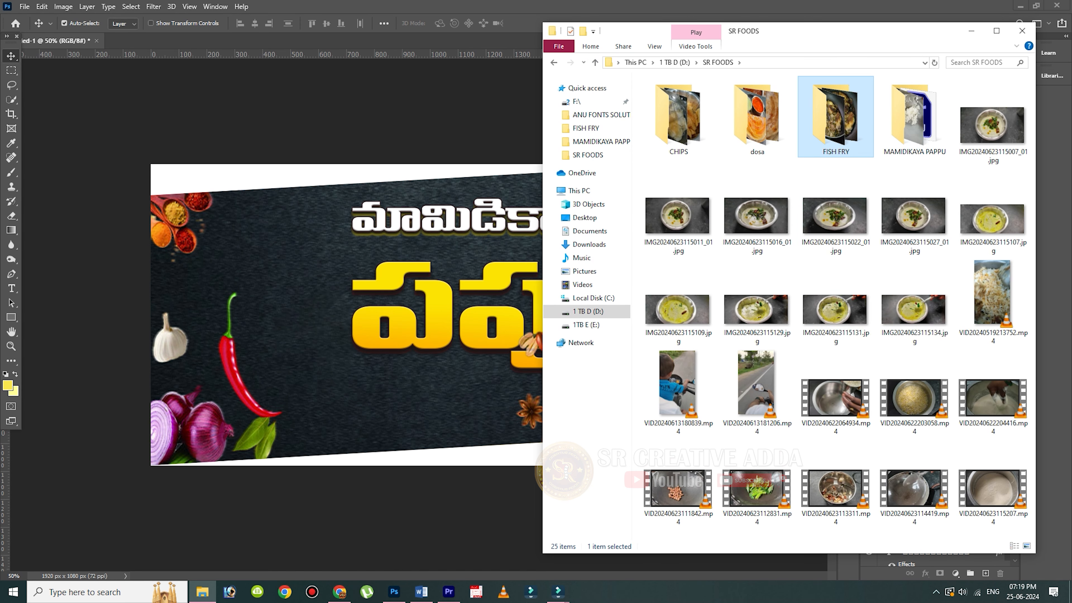
{"action": "double_click", "coordinate": [914, 119]}
{"action": "double_click", "coordinate": [668, 270]}
{"action": "left_click_drag", "start_coordinate": [669, 270], "coordinate": [515, 41]}
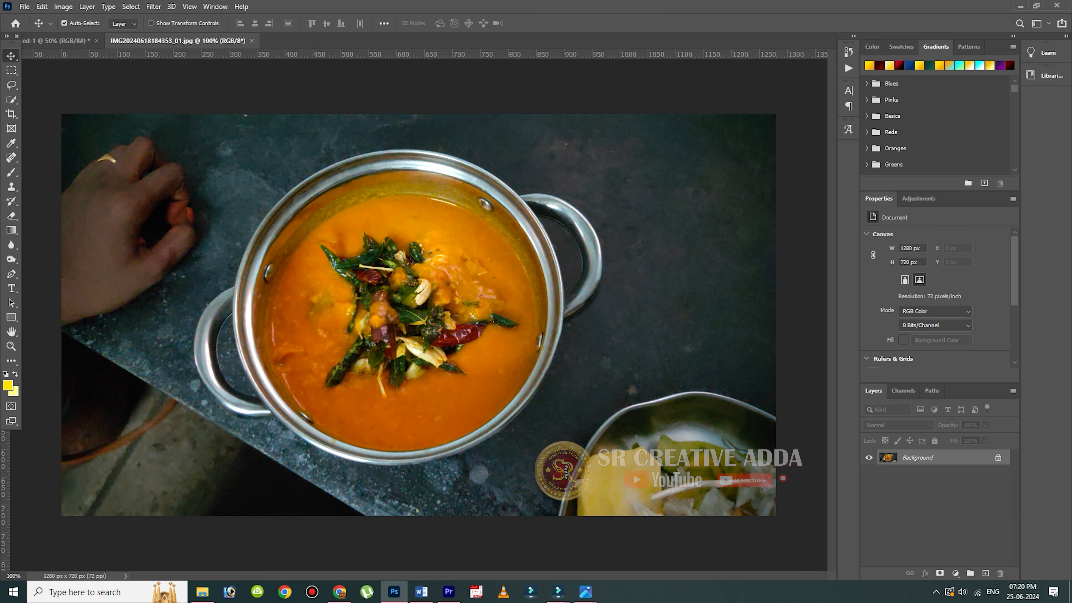
- Select the round body of the curry pot with Select Subject, removing the hand and the pot handles from the selection
{"action": "left_click", "coordinate": [11, 100]}
{"action": "left_click", "coordinate": [323, 24]}
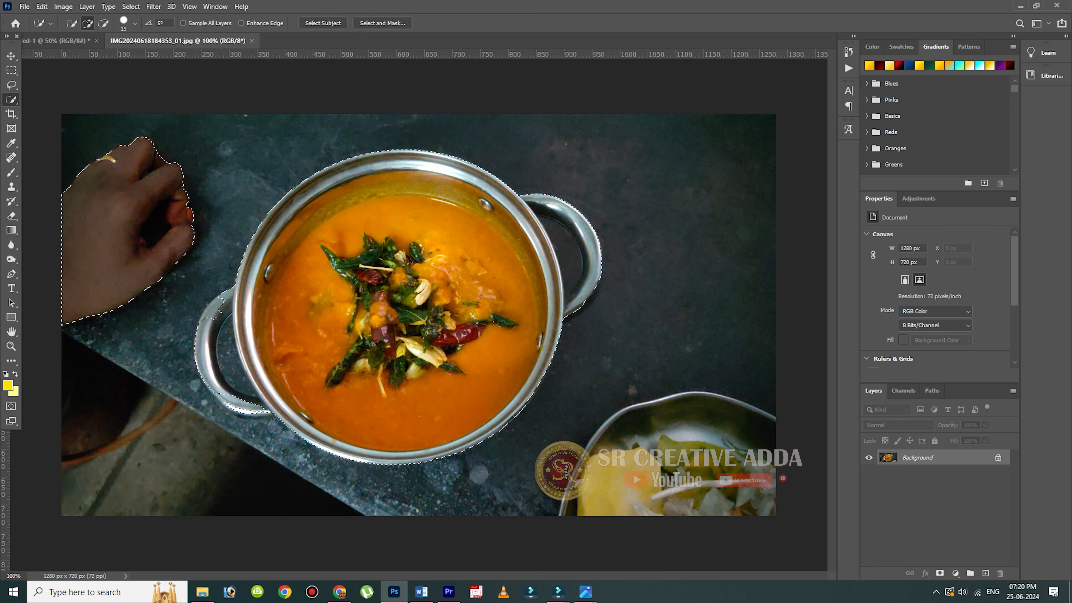
{"action": "left_click", "coordinate": [89, 241], "text": "alt"}
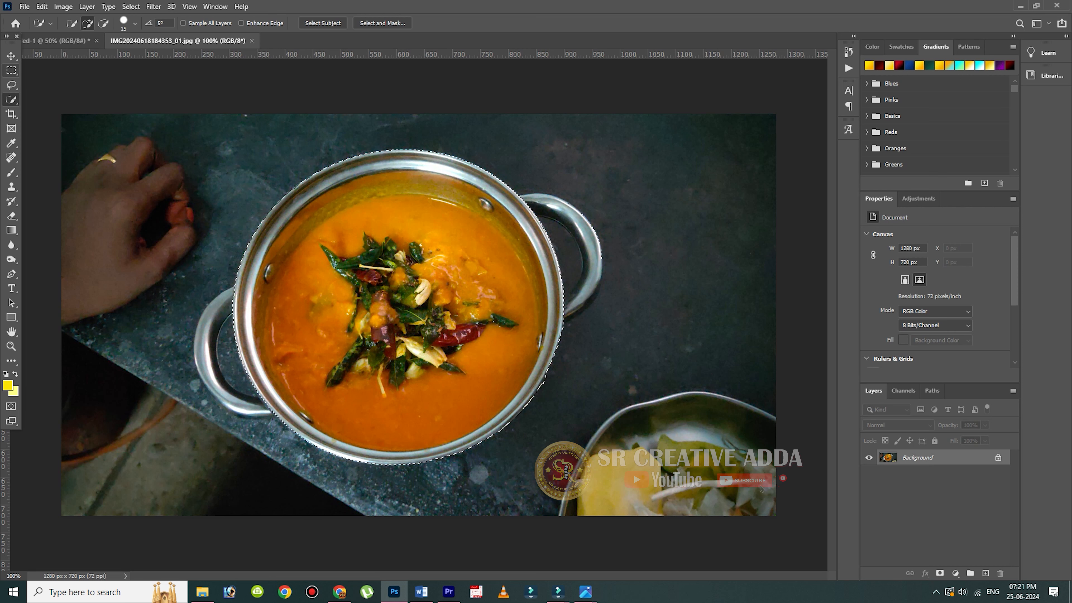
{"action": "key", "text": "v"}
- Invert the selection to cover everything around the pot, and feather its edge
{"action": "key", "text": "ctrl+shift+i"}
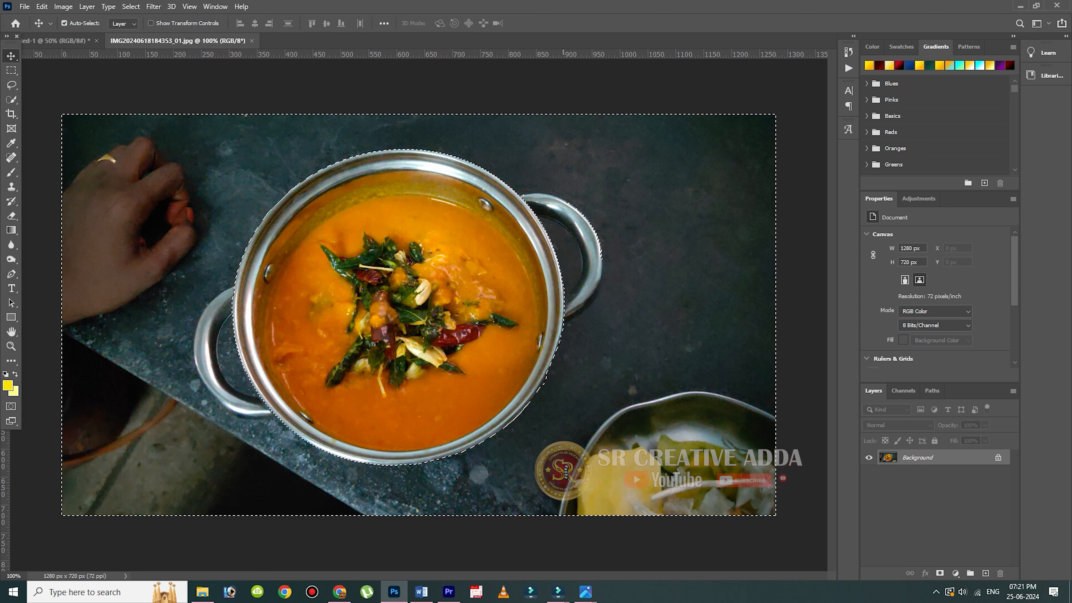
{"action": "key", "text": "shift+F6"}
{"action": "key", "text": "Return"}
- Convert the locked Background of the pot photo into a regular layer named Layer 0
{"action": "key", "text": "Delete"}
{"action": "key", "text": "Escape"}
{"action": "double_click", "coordinate": [918, 458]}
{"action": "key", "text": "Return"}
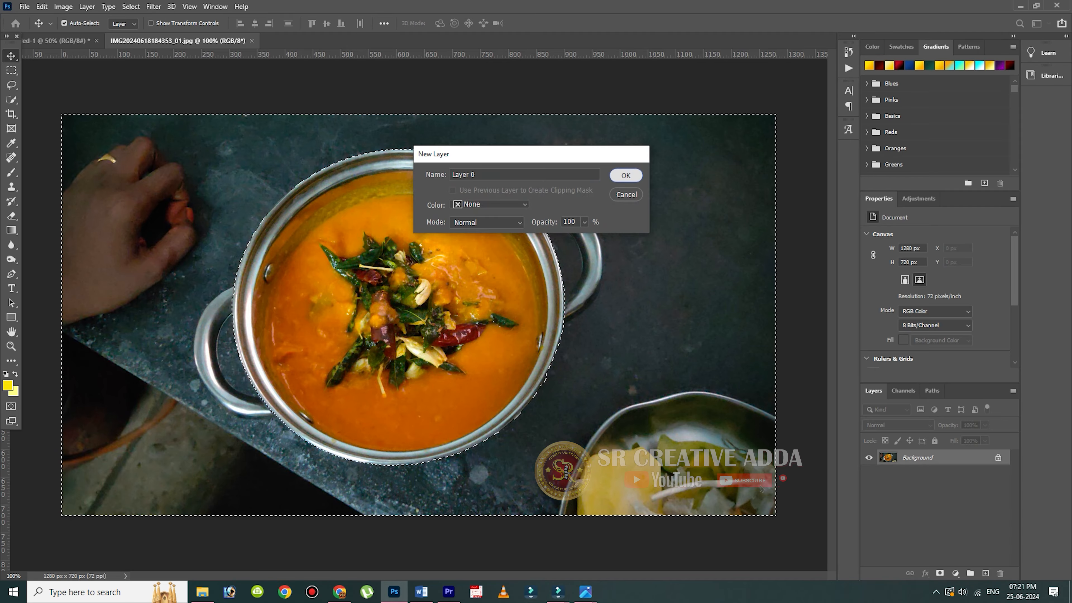
- Delete everything around the curry pot, clear the selection, and move the cut-out pot into the thumbnail document
{"action": "key", "text": "Delete"}
{"action": "key", "text": "ctrl+d"}
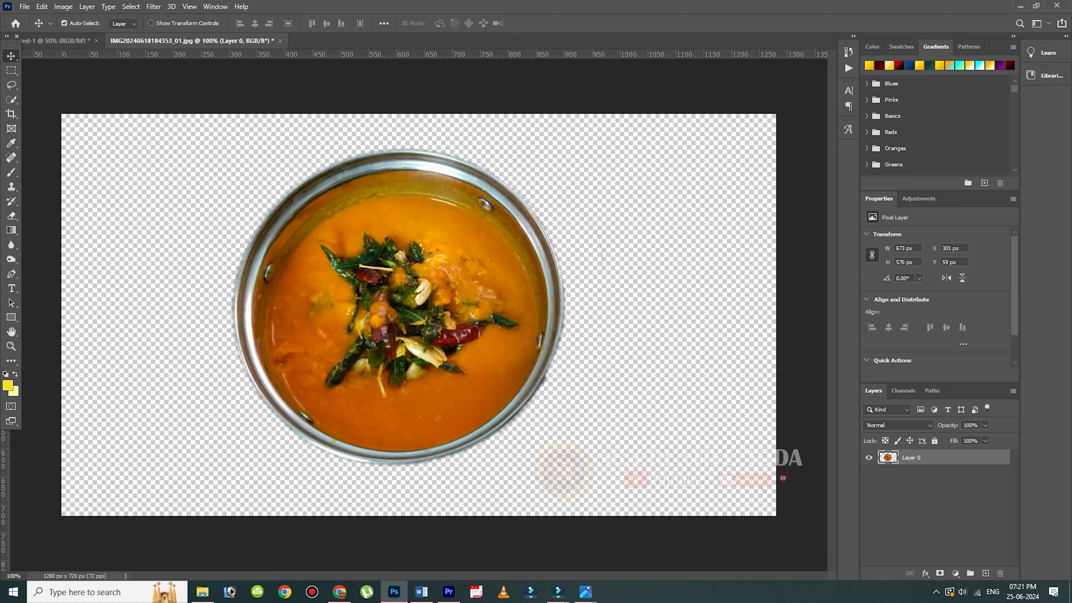
{"action": "left_click_drag", "start_coordinate": [416, 245], "coordinate": [266, 253]}
- Scale the pot to about 150% and place it over the left part of the thumbnail
{"action": "key", "text": "ctrl+t"}
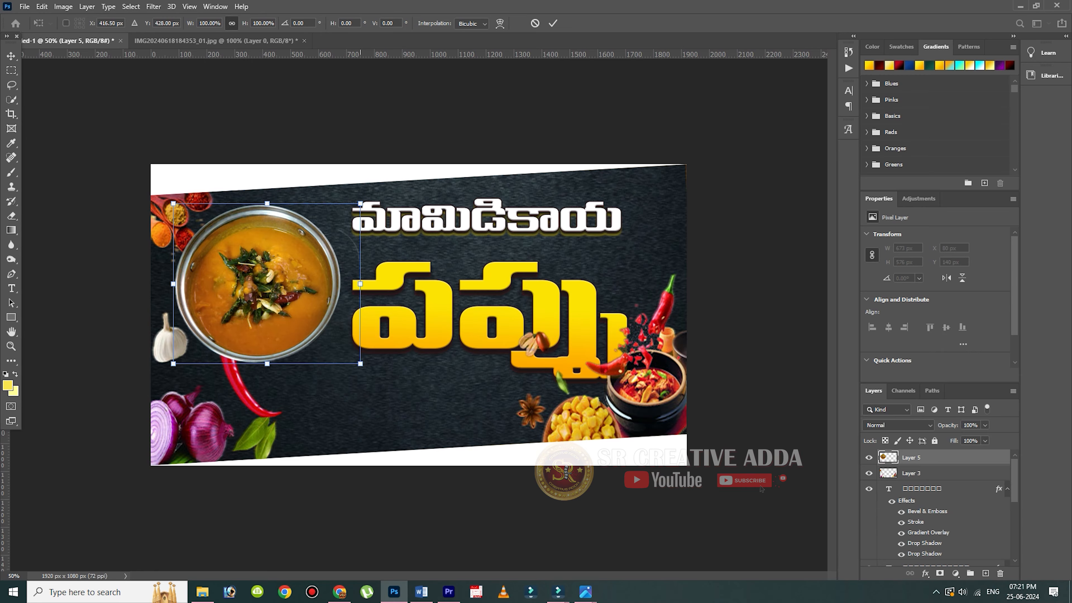
{"action": "left_click_drag", "start_coordinate": [360, 203], "coordinate": [444, 131]}
{"action": "left_click_drag", "start_coordinate": [232, 243], "coordinate": [199, 310]}
{"action": "left_click_drag", "start_coordinate": [412, 198], "coordinate": [465, 153]}
{"action": "mouse_move", "coordinate": [354, 240]}
{"action": "left_mouse_down"}
{"action": "mouse_move", "coordinate": [349, 262]}
{"action": "mouse_move", "coordinate": [339, 252]}
{"action": "left_mouse_up"}
{"action": "left_click_drag", "start_coordinate": [449, 165], "coordinate": [464, 152]}
{"action": "left_click_drag", "start_coordinate": [330, 248], "coordinate": [316, 272]}
{"action": "left_click_drag", "start_coordinate": [448, 171], "coordinate": [391, 218]}
{"action": "left_click_drag", "start_coordinate": [253, 326], "coordinate": [277, 307]}
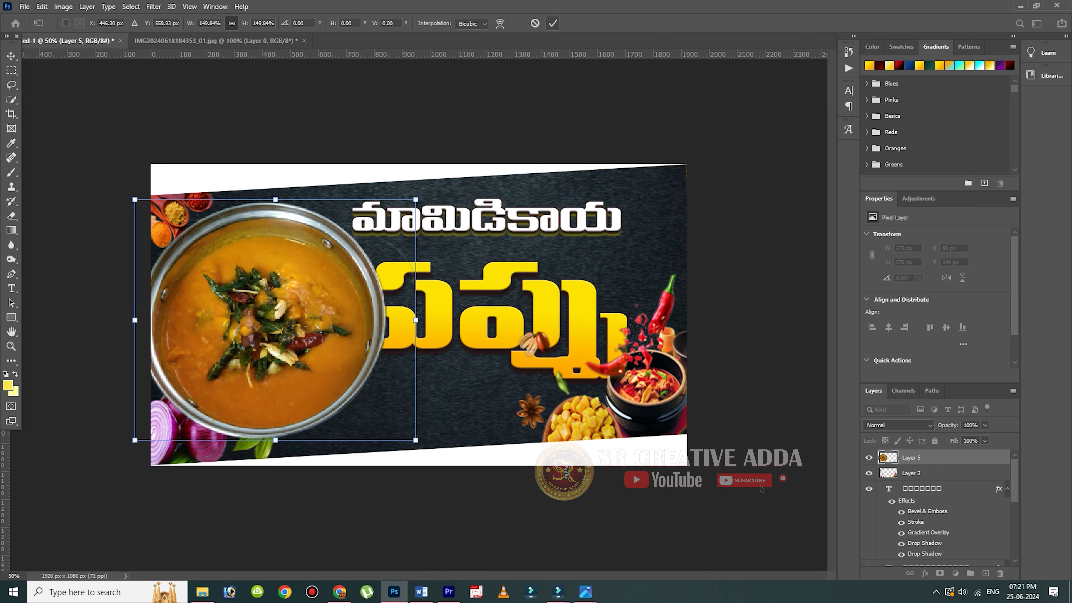
{"action": "left_click", "coordinate": [553, 23]}
- Hide the ingredients on Layer 3 and shift both Telugu title lines right and slightly down, clear of the pot
{"action": "left_click", "coordinate": [672, 378]}
{"action": "left_click", "coordinate": [868, 473]}
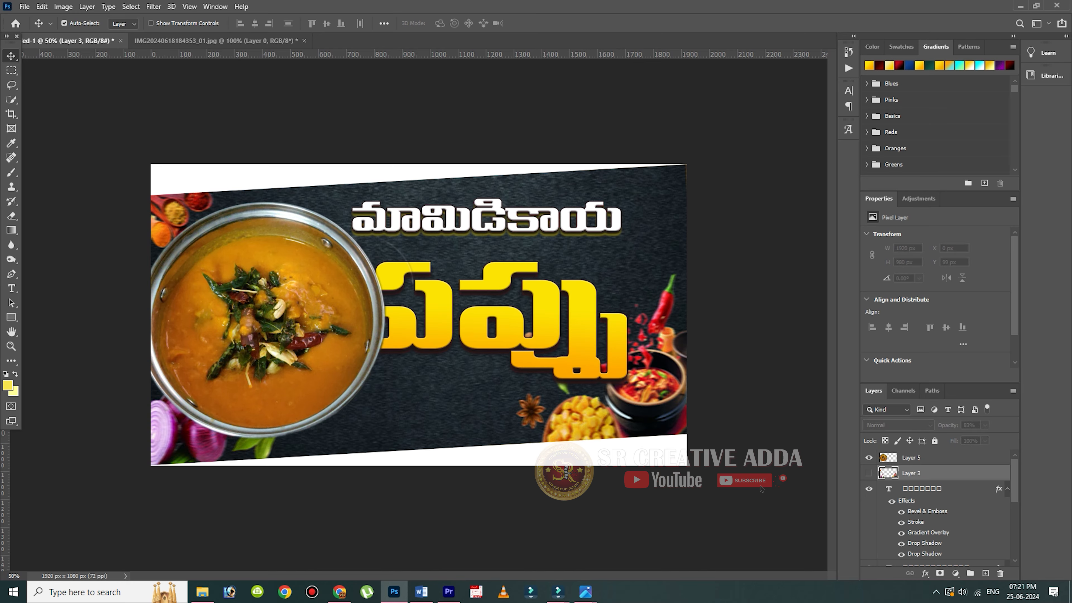
{"action": "left_click_drag", "start_coordinate": [573, 343], "coordinate": [612, 357]}
{"action": "left_click_drag", "start_coordinate": [490, 220], "coordinate": [525, 237]}
- Try to darken the ingredients in the lower right of Layer 1 with the Burn tool, using Midtones at 50% exposure
{"action": "left_click", "coordinate": [608, 270]}
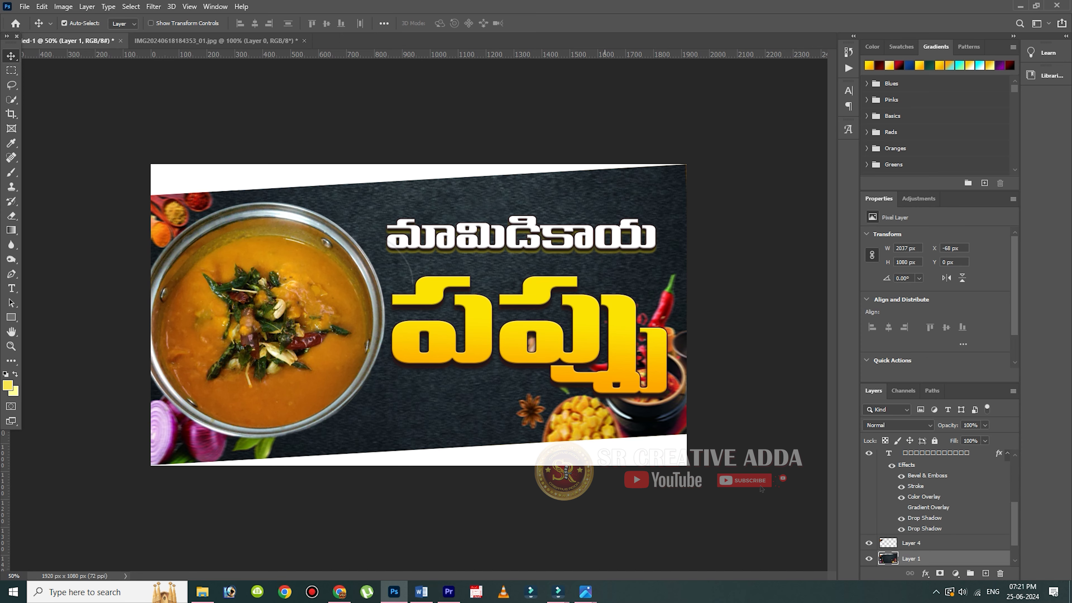
{"action": "right_click", "coordinate": [12, 259]}
{"action": "left_click", "coordinate": [55, 271]}
{"action": "mouse_move", "coordinate": [712, 365]}
{"action": "left_mouse_down"}
{"action": "mouse_move", "coordinate": [675, 351]}
{"action": "mouse_move", "coordinate": [671, 363]}
{"action": "mouse_move", "coordinate": [713, 313]}
{"action": "mouse_move", "coordinate": [644, 308]}
{"action": "mouse_move", "coordinate": [550, 132]}
{"action": "mouse_move", "coordinate": [318, 505]}
{"action": "mouse_move", "coordinate": [646, 431]}
{"action": "mouse_move", "coordinate": [402, 515]}
{"action": "left_mouse_up"}
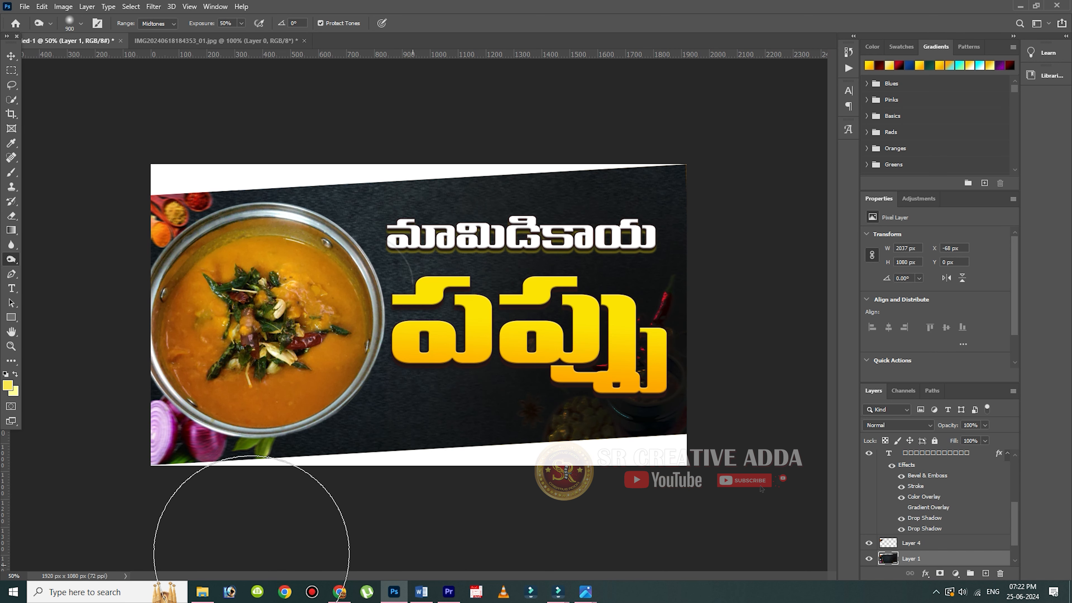
- Undo the last burn strokes on Layer 1
{"action": "key", "text": "ctrl+z"}
{"action": "key", "text": "ctrl+z"}
{"action": "key", "text": "ctrl+z"}
{"action": "key", "text": "ctrl+z"}
{"action": "key", "text": "ctrl+z"}
{"action": "key", "text": "ctrl+z"}
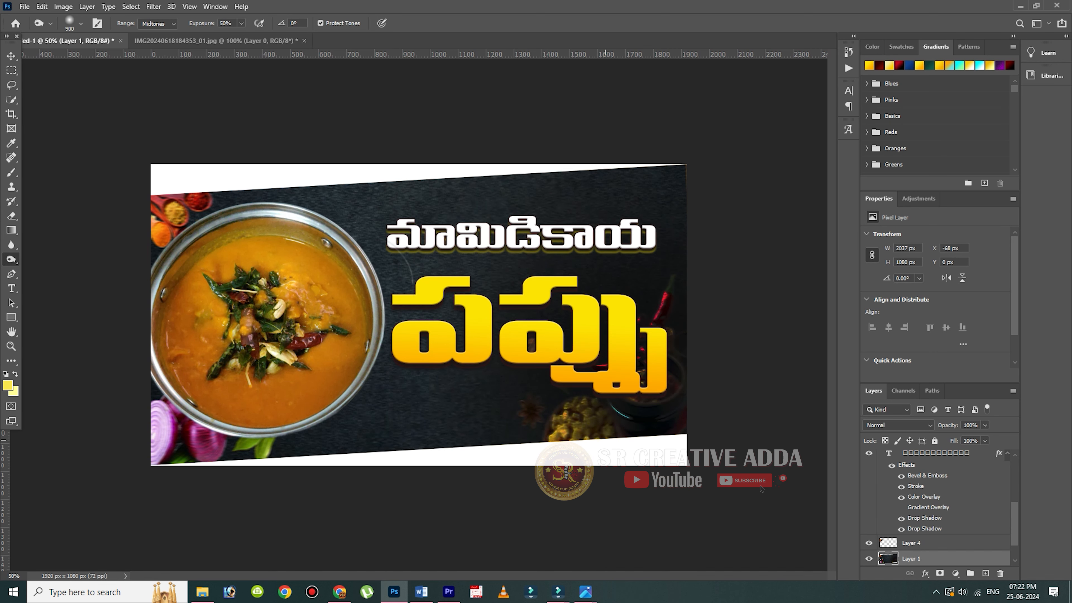
{"action": "key", "text": "ctrl+z"}
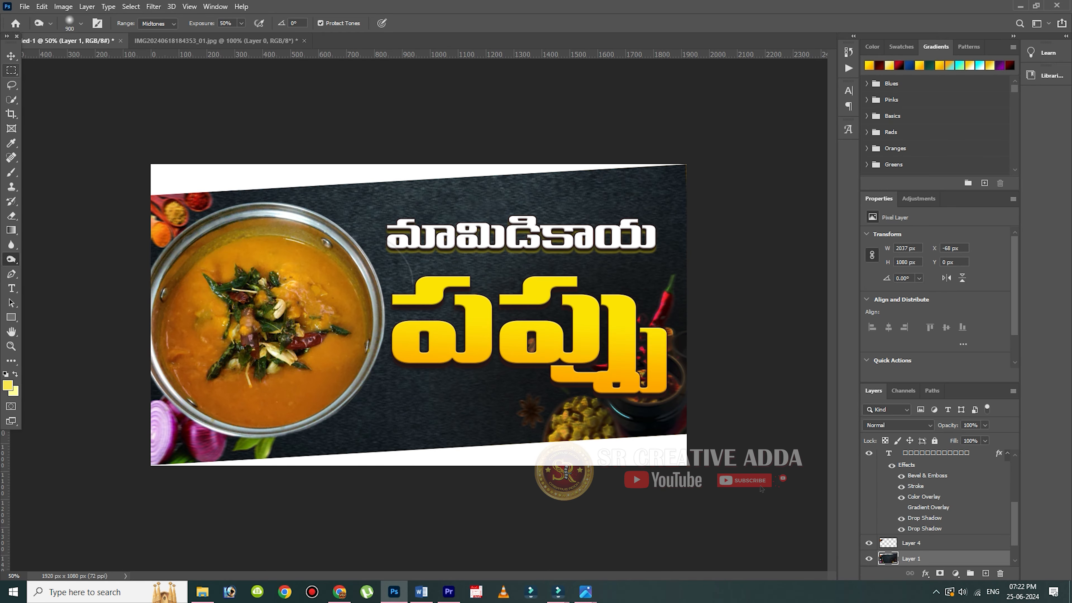
- Nudge the yellow పప్పు title line slightly right and down
{"action": "left_click", "coordinate": [12, 56]}
{"action": "left_click", "coordinate": [513, 338]}
{"action": "key", "text": "Right"}
{"action": "key", "text": "Right"}
{"action": "key", "text": "Right"}
{"action": "key", "text": "Right"}
{"action": "key", "text": "Right"}
{"action": "key", "text": "Right"}
{"action": "key", "text": "Right"}
{"action": "key", "text": "Right"}
{"action": "key", "text": "Right"}
{"action": "key", "text": "Right"}
{"action": "key", "text": "Right"}
{"action": "key", "text": "Right"}
{"action": "key", "text": "Right"}
{"action": "key", "text": "Right"}
{"action": "key", "text": "Right"}
{"action": "key", "text": "Right"}
{"action": "key", "text": "Up"}
{"action": "key", "text": "Up"}
{"action": "key", "text": "Up"}
{"action": "key", "text": "Up"}
{"action": "key", "text": "Up"}
{"action": "key", "text": "Up"}
{"action": "key", "text": "Down"}
{"action": "key", "text": "Down"}
{"action": "key", "text": "Down"}
{"action": "key", "text": "Down"}
{"action": "key", "text": "Down"}
{"action": "key", "text": "Down"}
{"action": "key", "text": "Down"}
{"action": "key", "text": "Down"}
{"action": "key", "text": "Down"}
{"action": "key", "text": "Down"}
{"action": "key", "text": "Down"}
{"action": "key", "text": "Down"}
{"action": "key", "text": "Down"}
{"action": "key", "text": "Down"}
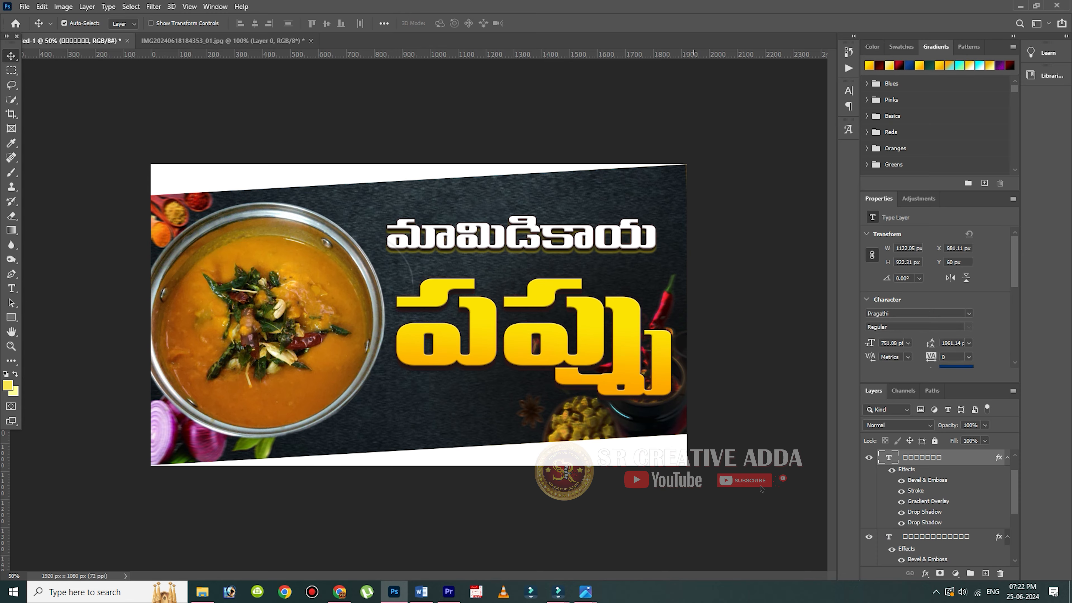
- Clone clean dark texture over the chilli, bowls and spices in the lower right of Layer 1 with a large brush
{"action": "left_click", "coordinate": [489, 397]}
{"action": "left_click", "coordinate": [11, 260]}
{"action": "left_click", "coordinate": [12, 245]}
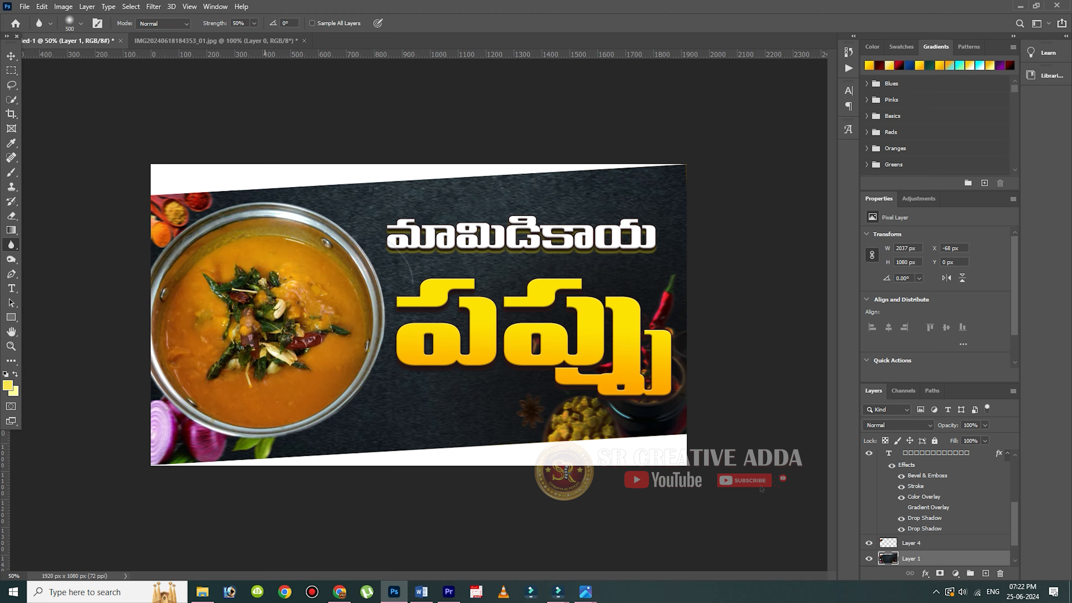
{"action": "key", "text": "s"}
{"action": "left_click", "coordinate": [594, 213], "text": "alt"}
{"action": "key", "text": "bracketright"}
{"action": "key", "text": "bracketright"}
{"action": "key", "text": "bracketright"}
{"action": "key", "text": "bracketright"}
{"action": "key", "text": "bracketright"}
{"action": "key", "text": "bracketright"}
{"action": "mouse_move", "coordinate": [649, 329]}
{"action": "left_mouse_down"}
{"action": "mouse_move", "coordinate": [664, 401]}
{"action": "mouse_move", "coordinate": [539, 427]}
{"action": "mouse_move", "coordinate": [653, 293]}
{"action": "left_mouse_up"}
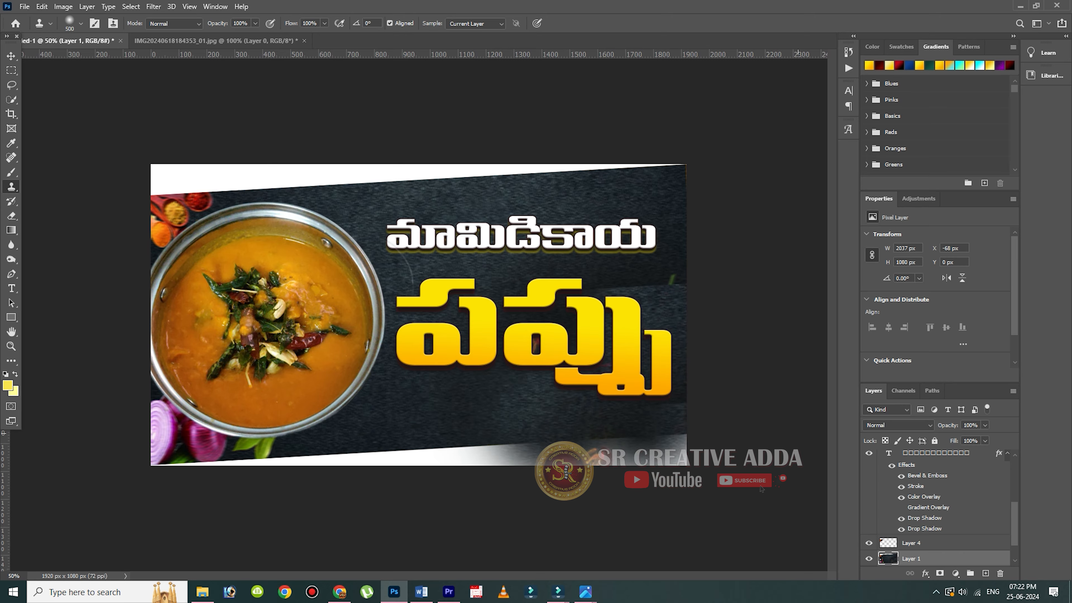
- Outline the strip below the slanted lower edge of the background with the Pen tool, delete the cloned overspill there, and deselect
{"action": "key", "text": "p"}
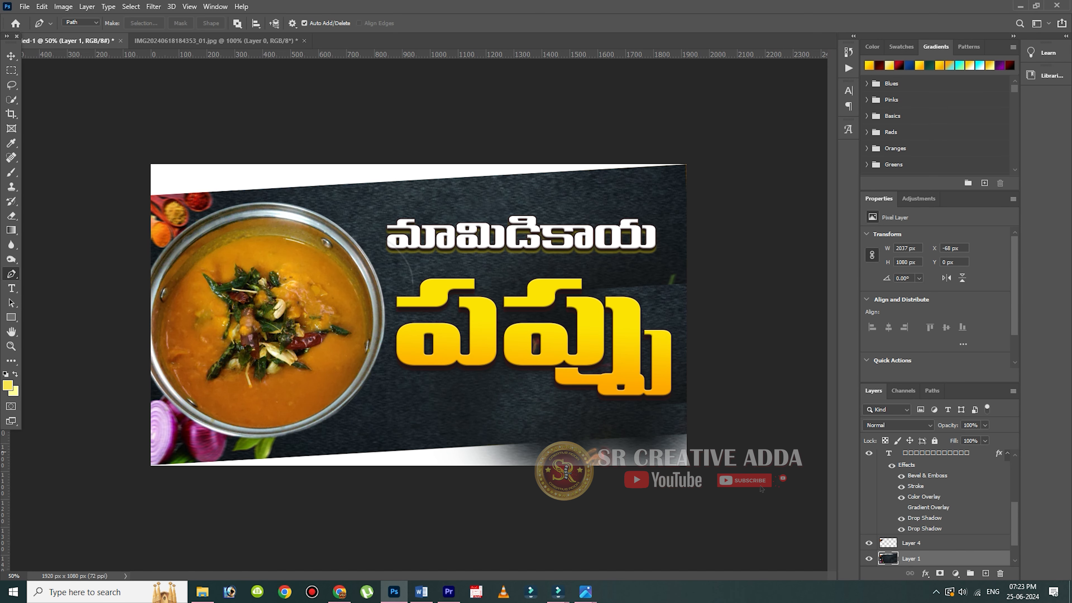
{"action": "left_click", "coordinate": [698, 433]}
{"action": "left_click", "coordinate": [709, 486]}
{"action": "left_click", "coordinate": [116, 501]}
{"action": "left_click", "coordinate": [149, 466]}
{"action": "key", "text": "ctrl+Return"}
{"action": "key", "text": "Delete"}
{"action": "key", "text": "ctrl+d"}
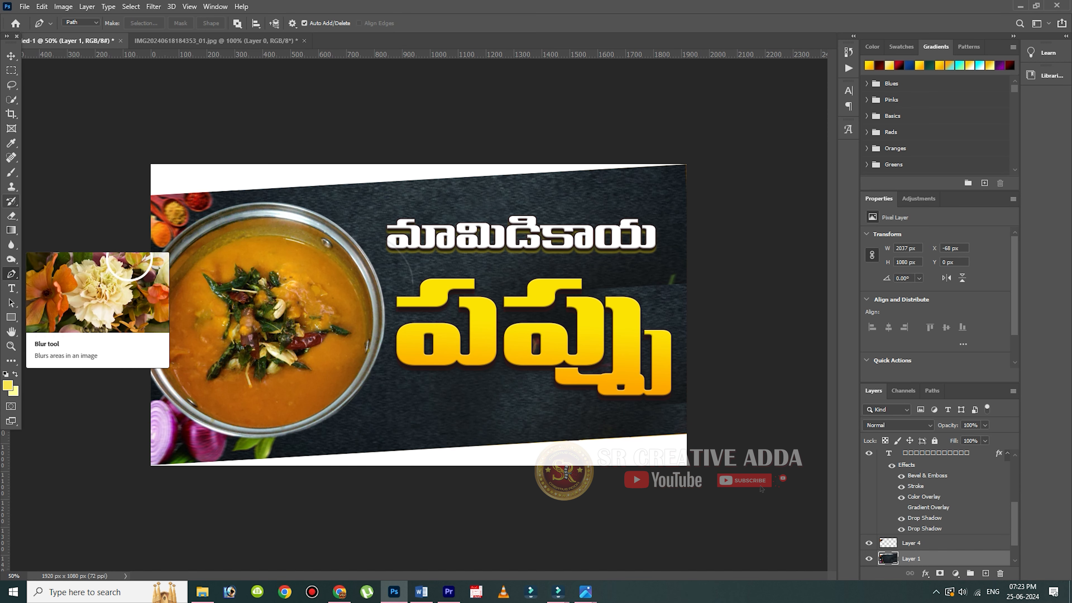
- Clone dark texture over the leftover chilli stem and visible seam near the right edge of Layer 1
{"action": "left_click", "coordinate": [12, 187]}
{"action": "key", "text": "bracketleft"}
{"action": "key", "text": "bracketleft"}
{"action": "key", "text": "bracketleft"}
{"action": "key", "text": "bracketleft"}
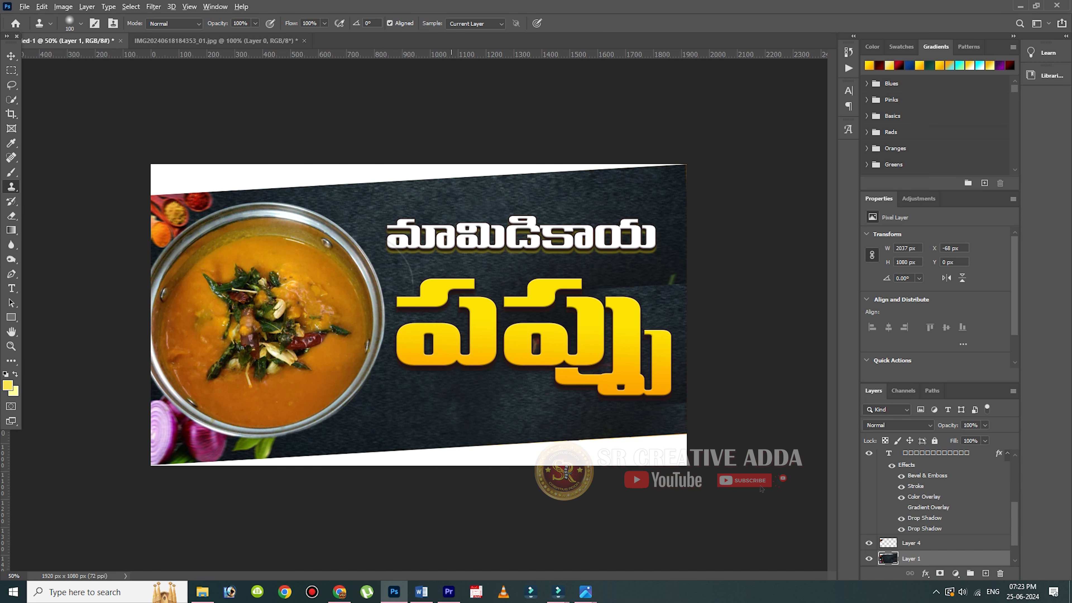
{"action": "left_click_drag", "start_coordinate": [674, 279], "coordinate": [607, 287]}
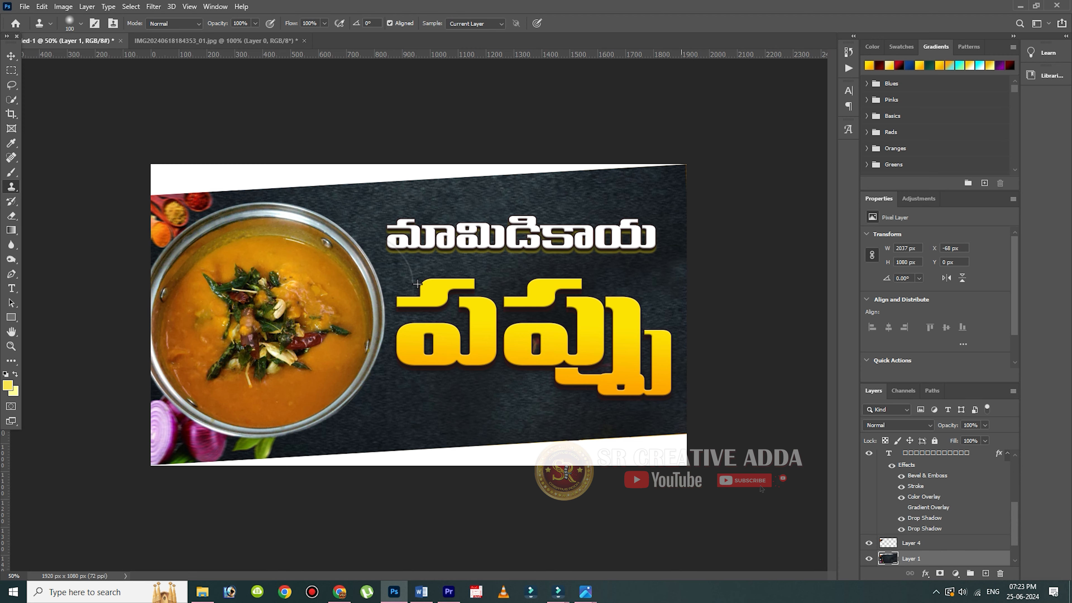
{"action": "left_click", "coordinate": [368, 437], "text": "alt"}
{"action": "key", "text": "bracketright"}
{"action": "key", "text": "bracketright"}
{"action": "key", "text": "bracketright"}
{"action": "mouse_move", "coordinate": [677, 257]}
{"action": "left_mouse_down"}
{"action": "mouse_move", "coordinate": [657, 272]}
{"action": "mouse_move", "coordinate": [676, 273]}
{"action": "mouse_move", "coordinate": [665, 283]}
{"action": "left_mouse_up"}
- Hide the yellow పప్పు text layer
{"action": "left_click", "coordinate": [11, 55]}
{"action": "double_click", "coordinate": [586, 338]}
{"action": "left_click", "coordinate": [868, 457]}
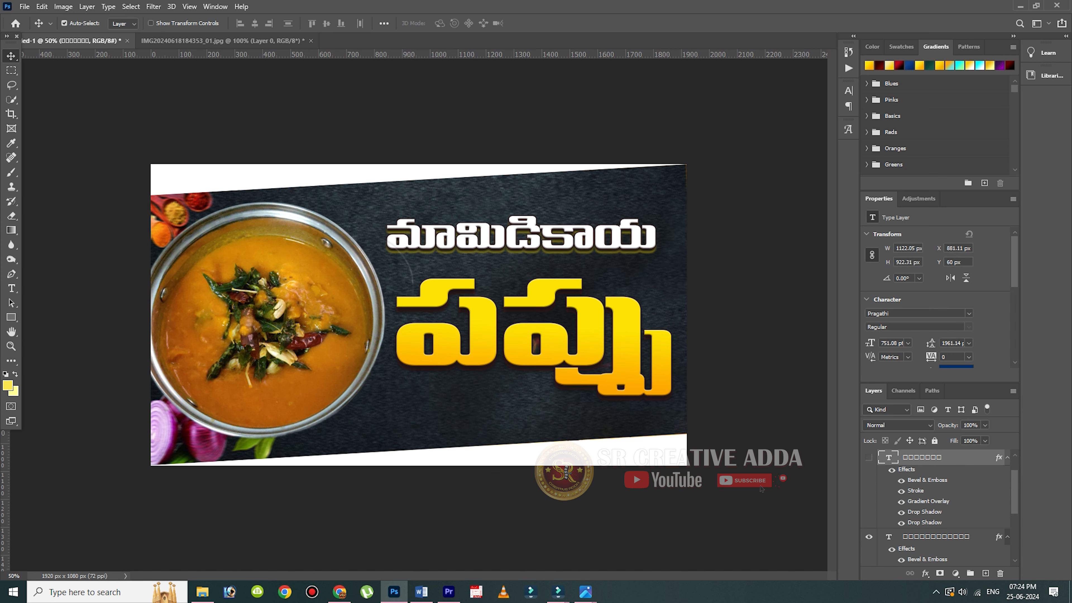
- Clone dark texture over the leftover nut, red streak and uneven patches in the middle of Layer 1
{"action": "left_click", "coordinate": [11, 187]}
{"action": "scroll", "coordinate": [928, 507], "scroll_direction": "down", "scroll_amount": 4}
{"action": "left_click", "coordinate": [920, 518]}
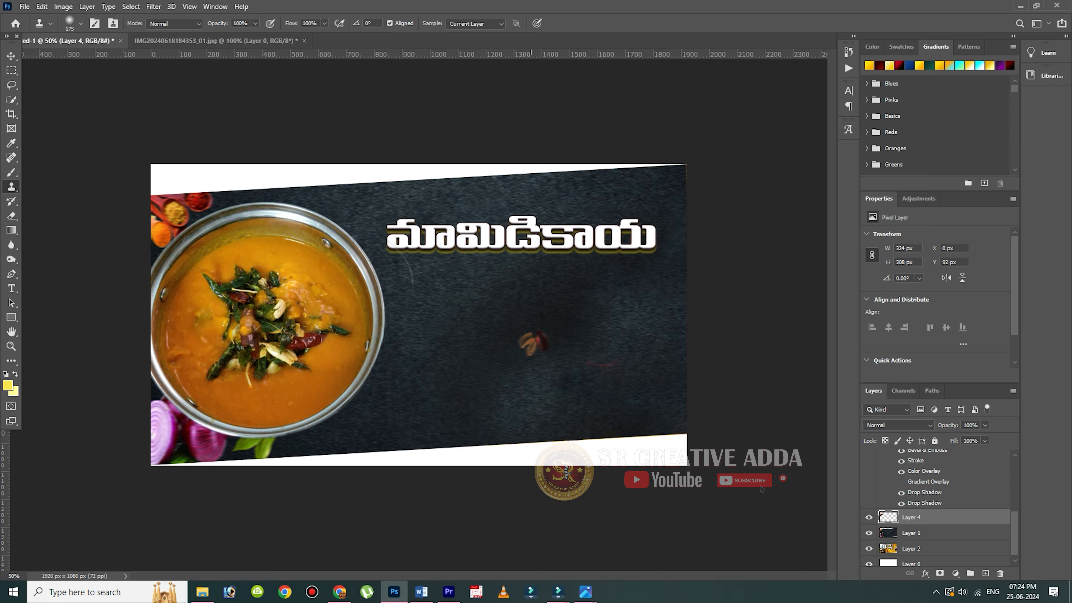
{"action": "left_click", "coordinate": [920, 533]}
{"action": "left_click", "coordinate": [534, 343]}
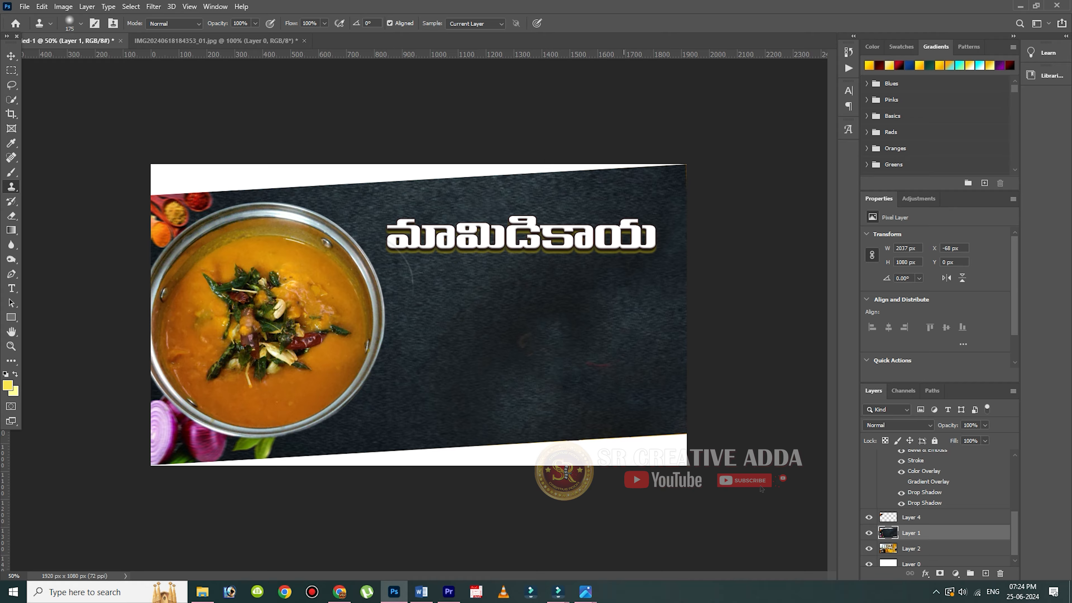
{"action": "left_click_drag", "start_coordinate": [513, 335], "coordinate": [556, 376]}
{"action": "key", "text": "bracketright"}
{"action": "key", "text": "bracketright"}
{"action": "key", "text": "bracketright"}
{"action": "key", "text": "bracketright"}
{"action": "key", "text": "bracketright"}
{"action": "mouse_move", "coordinate": [478, 349]}
{"action": "left_mouse_down"}
{"action": "mouse_move", "coordinate": [484, 357]}
{"action": "mouse_move", "coordinate": [610, 296]}
{"action": "left_mouse_up"}
- Show the పప్పు text layer and Layer 3 again, and move the Layer 3 ingredients down to the canvas's lower edge
{"action": "key", "text": "v"}
{"action": "scroll", "coordinate": [920, 506], "scroll_direction": "up", "scroll_amount": 4}
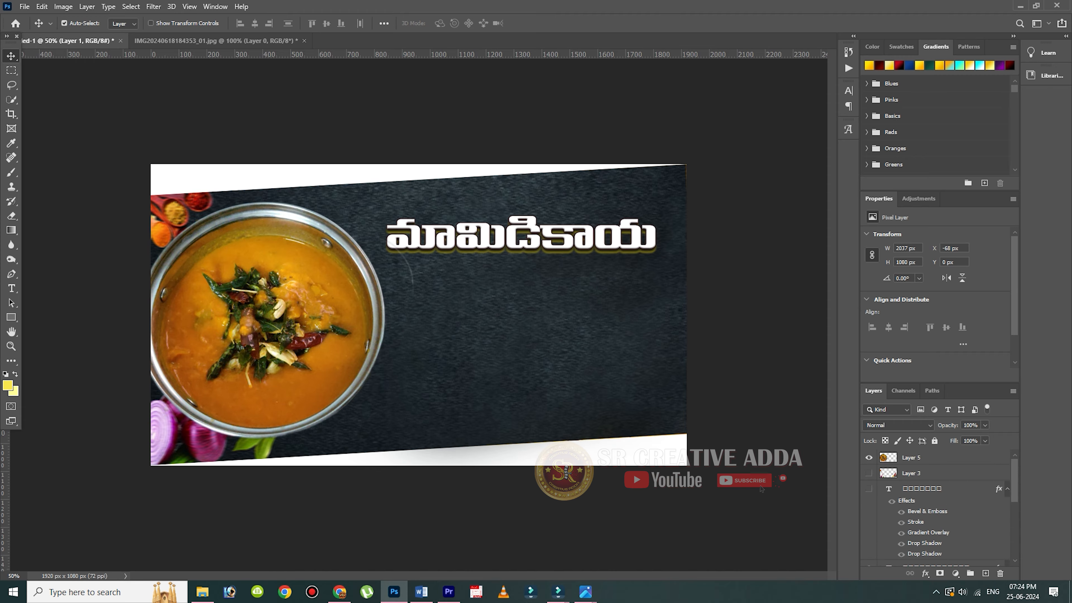
{"action": "left_click_drag", "start_coordinate": [868, 489], "coordinate": [868, 473]}
{"action": "left_click_drag", "start_coordinate": [658, 341], "coordinate": [671, 439]}
- Erase the stray remnants beside the pot on Layer 5 and move the pot about 58 px right
{"action": "key", "text": "alt+bracketright"}
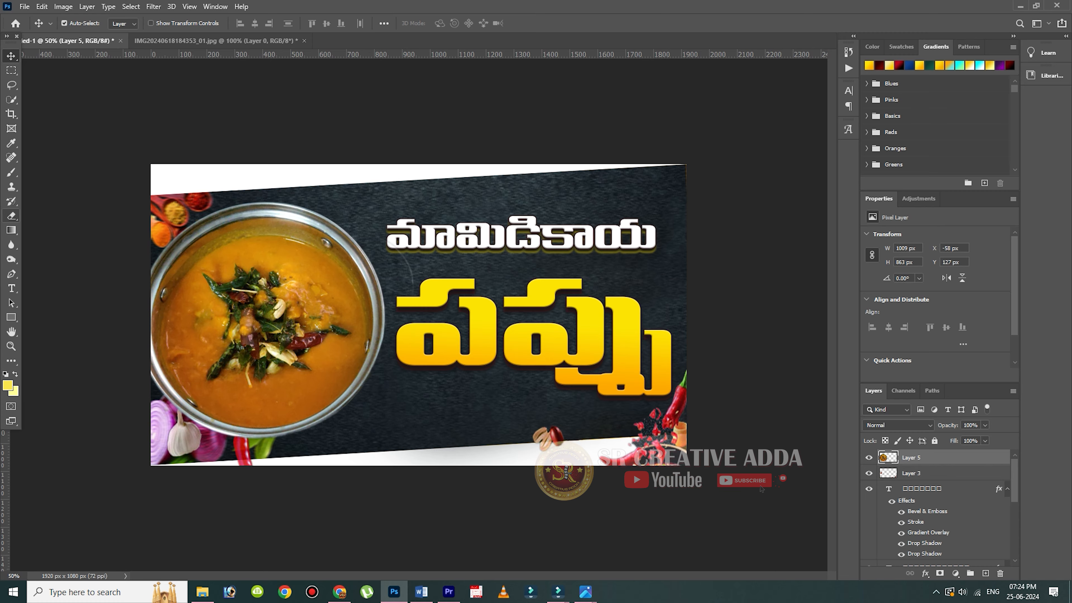
{"action": "key", "text": "e"}
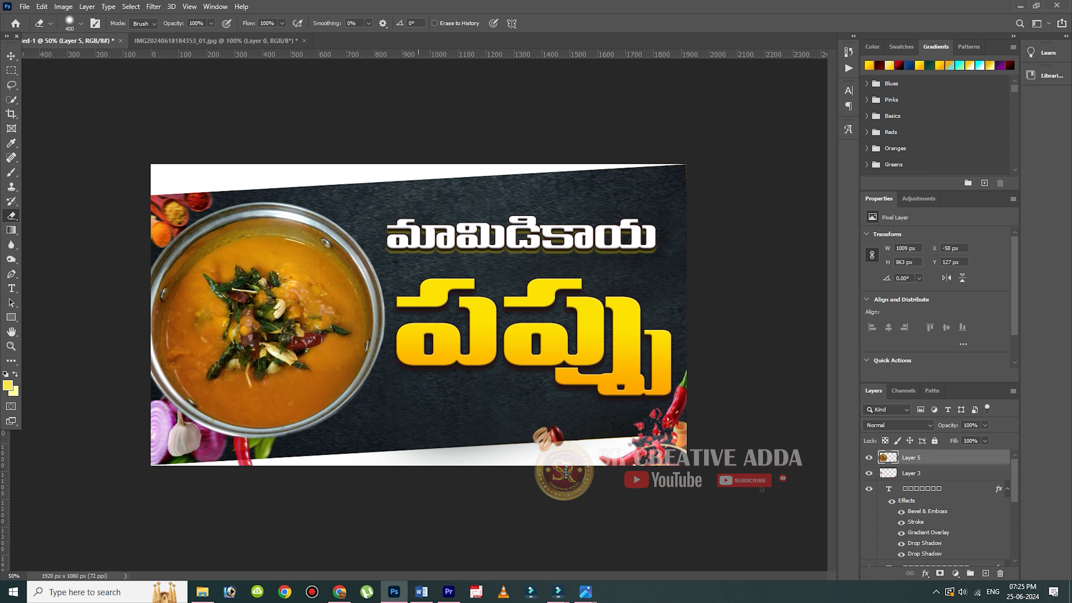
{"action": "key", "text": "v"}
{"action": "left_click_drag", "start_coordinate": [335, 233], "coordinate": [352, 234]}
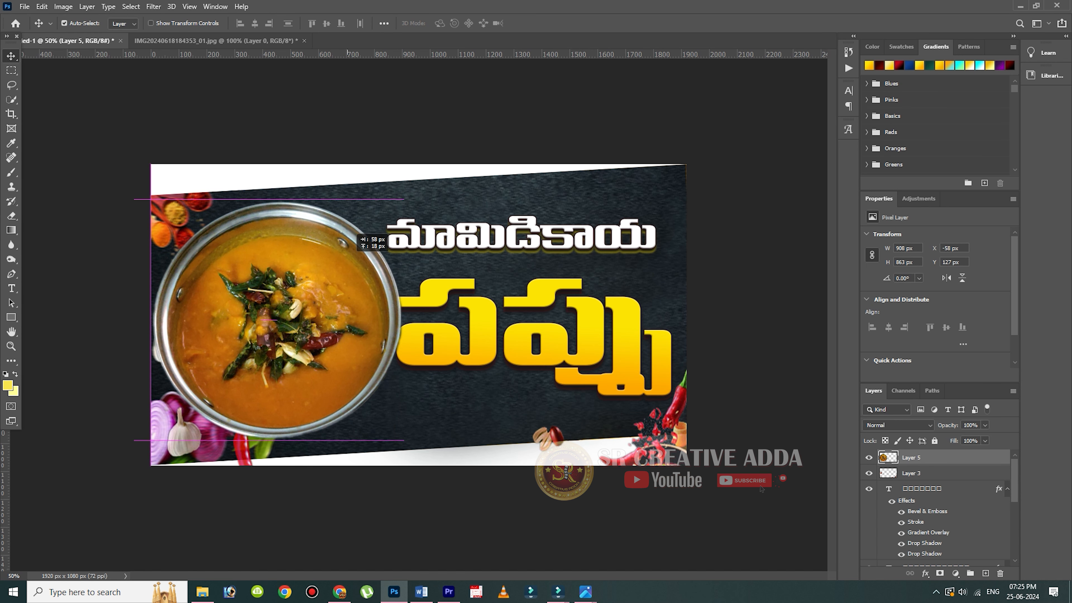
- Shrink the yellow పప్పు title line slightly and reposition it to the right of the pot
{"action": "left_click_drag", "start_coordinate": [517, 338], "coordinate": [525, 337]}
{"action": "key", "text": "ctrl+t"}
{"action": "left_click_drag", "start_coordinate": [717, 179], "coordinate": [698, 194]}
{"action": "left_click_drag", "start_coordinate": [594, 305], "coordinate": [601, 301]}
{"action": "left_click", "coordinate": [553, 23]}
- Scale down the white మామిడికాయ title line, centre it above the yellow line, and shift the yellow line slightly right
{"action": "left_click_drag", "start_coordinate": [474, 233], "coordinate": [492, 232]}
{"action": "key", "text": "ctrl+t"}
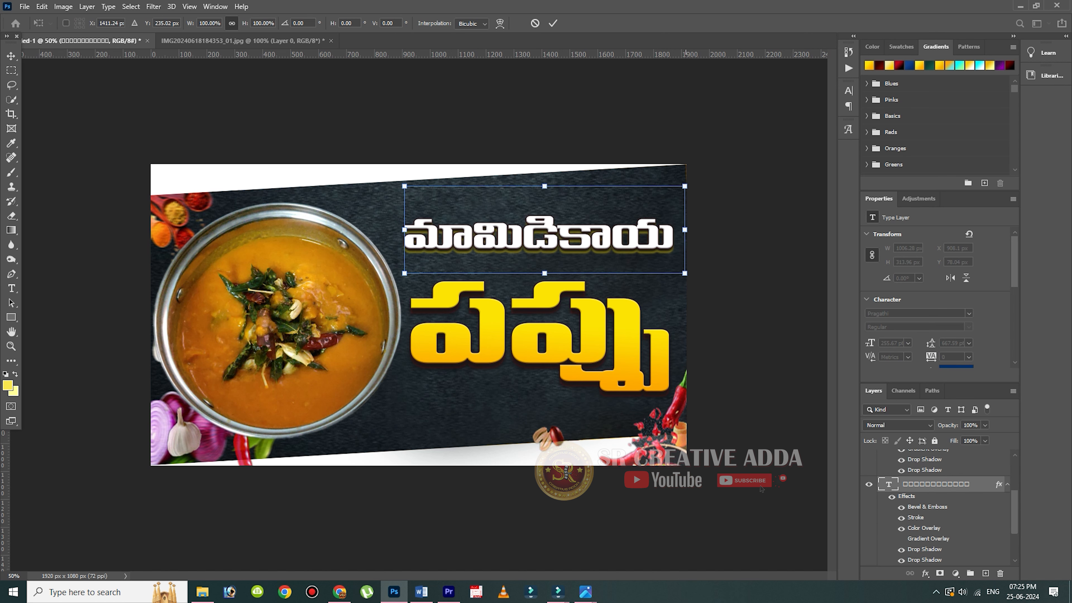
{"action": "left_click_drag", "start_coordinate": [685, 186], "coordinate": [653, 196]}
{"action": "left_click_drag", "start_coordinate": [551, 230], "coordinate": [580, 237]}
{"action": "left_click", "coordinate": [552, 23]}
{"action": "left_click_drag", "start_coordinate": [581, 322], "coordinate": [587, 322]}
- Enlarge the pot on Layer 5 to 1020 px wide so it fills the left part of the thumbnail
{"action": "left_click", "coordinate": [282, 318]}
{"action": "key", "text": "ctrl+t"}
{"action": "left_click_drag", "start_coordinate": [278, 200], "coordinate": [276, 179]}
{"action": "left_click_drag", "start_coordinate": [277, 441], "coordinate": [277, 453]}
{"action": "left_click_drag", "start_coordinate": [415, 316], "coordinate": [423, 315]}
{"action": "key", "text": "Return"}
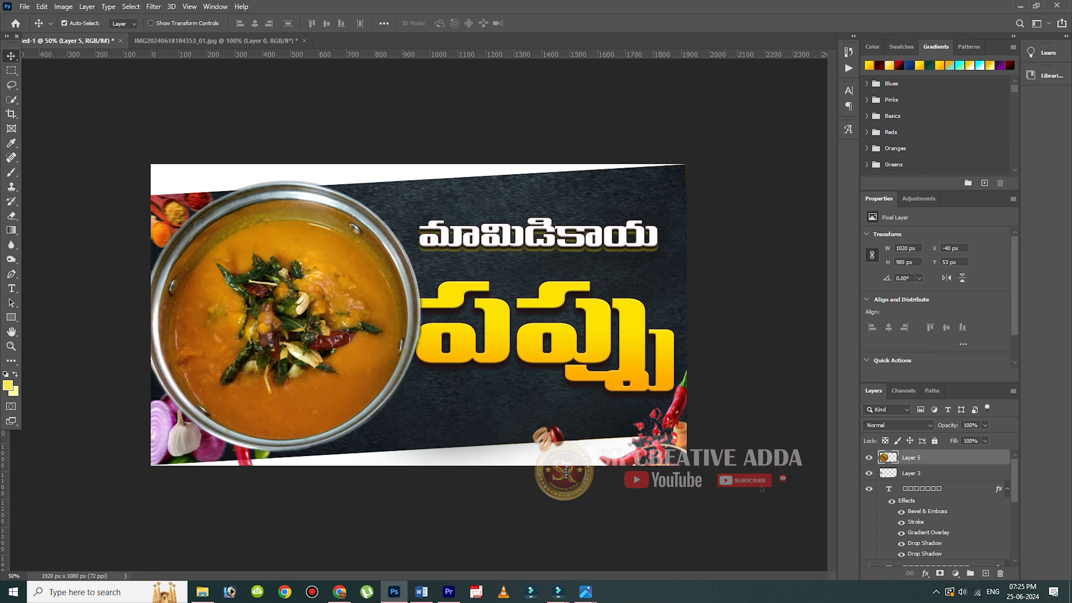
- Nudge the yellow పప్పు title line further right, away from the enlarged pot
{"action": "left_click", "coordinate": [641, 338]}
{"action": "key", "text": "Right"}
{"action": "key", "text": "Right"}
{"action": "key", "text": "Right"}
{"action": "key", "text": "Right"}
{"action": "key", "text": "Right"}
{"action": "key", "text": "Right"}
{"action": "key", "text": "Right"}
{"action": "key", "text": "Right"}
{"action": "key", "text": "Right"}
{"action": "key", "text": "Right"}
{"action": "key", "text": "Right"}
{"action": "key", "text": "Right"}
{"action": "key", "text": "Right"}
{"action": "key", "text": "Right"}
{"action": "key", "text": "Right"}
{"action": "key", "text": "Right"}
{"action": "key", "text": "Right"}
{"action": "key", "text": "Right"}
{"action": "key", "text": "Right"}
{"action": "key", "text": "Right"}
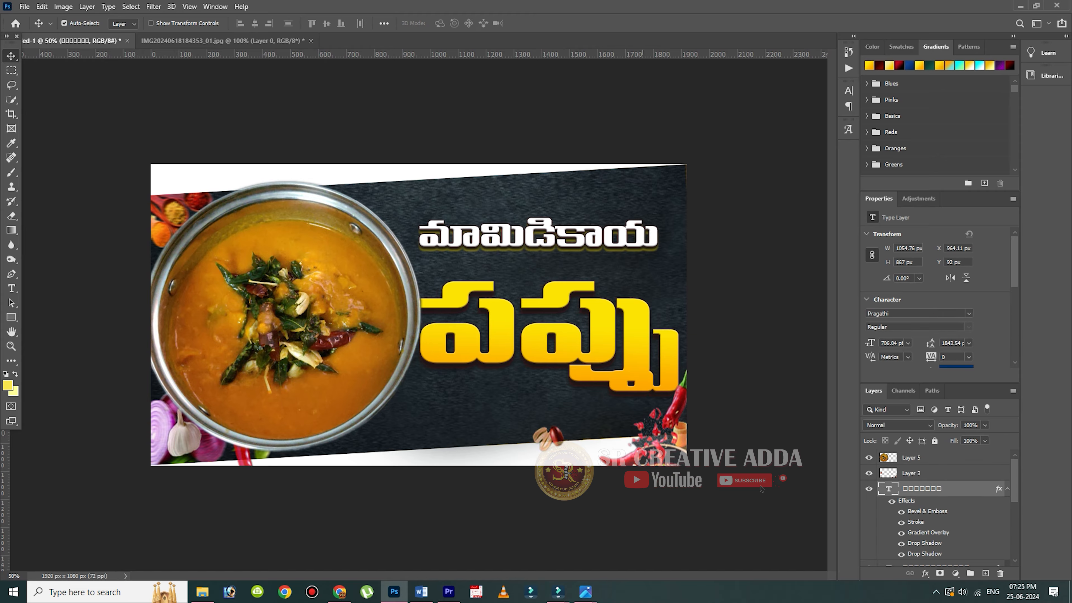
- Nudge the yellow పప్పు title line a few more pixels to the right
{"action": "key", "text": "Right"}
{"action": "key", "text": "Right"}
{"action": "key", "text": "Right"}
{"action": "key", "text": "Right"}
- Shift the pot on Layer 5 left to X -66 px to open space beside the title
{"action": "key", "text": "alt+]"}
{"action": "key", "text": "alt+]"}
{"action": "key", "text": "Left"}
{"action": "key", "text": "Left"}
{"action": "key", "text": "Left"}
{"action": "key", "text": "Left"}
{"action": "key", "text": "Left"}
{"action": "key", "text": "Left"}
{"action": "key", "text": "Left"}
{"action": "key", "text": "Left"}
{"action": "key", "text": "Left"}
{"action": "key", "text": "Left"}
{"action": "key", "text": "Left"}
{"action": "key", "text": "Left"}
{"action": "key", "text": "Left"}
{"action": "key", "text": "Left"}
{"action": "key", "text": "Left"}
{"action": "key", "text": "Left"}
{"action": "key", "text": "Left"}
{"action": "key", "text": "Left"}
{"action": "key", "text": "Left"}
{"action": "key", "text": "Left"}
{"action": "key", "text": "Left"}
{"action": "key", "text": "Left"}
{"action": "key", "text": "Left"}
{"action": "key", "text": "Left"}
{"action": "key", "text": "Left"}
{"action": "key", "text": "Left"}
{"action": "key", "text": "Left"}
{"action": "key", "text": "Left"}
{"action": "key", "text": "Left"}
{"action": "key", "text": "Left"}
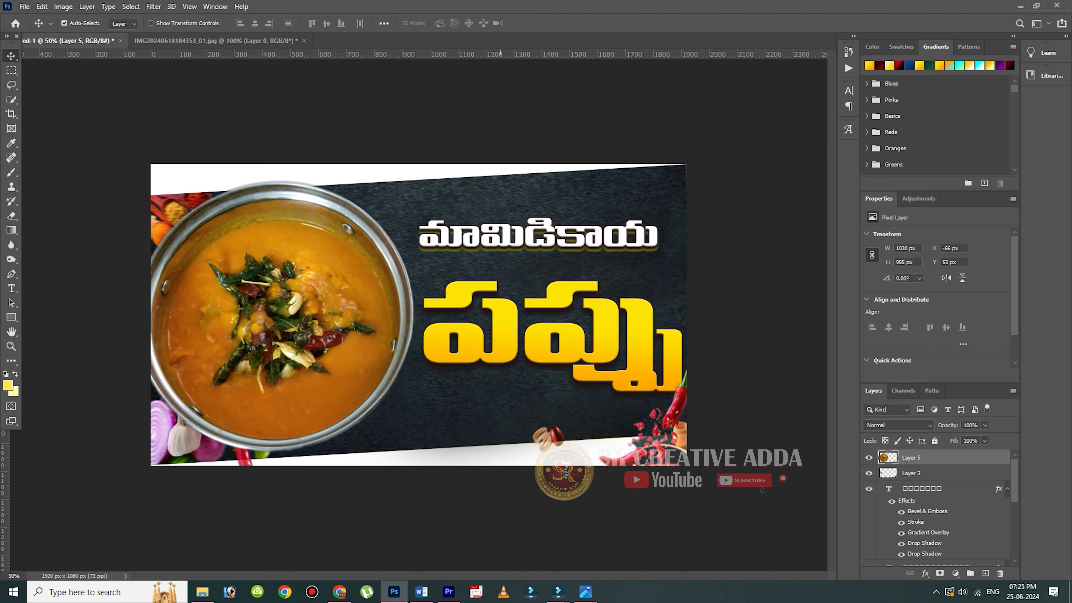
- Nudge the yellow పప్పు title line left, closer to the pot's rim
{"action": "key", "text": "alt+["}
{"action": "key", "text": "alt+["}
{"action": "key", "text": "Left"}
{"action": "key", "text": "Left"}
{"action": "key", "text": "Left"}
{"action": "key", "text": "Left"}
{"action": "key", "text": "Left"}
{"action": "key", "text": "Left"}
{"action": "key", "text": "Left"}
{"action": "key", "text": "Left"}
{"action": "key", "text": "Left"}
{"action": "key", "text": "Left"}
{"action": "key", "text": "Left"}
{"action": "key", "text": "Left"}
{"action": "key", "text": "Left"}
{"action": "key", "text": "Left"}
- Move the white మామిడికాయ title line down and right to about X 993 px, Y 117 px, above the yellow line
{"action": "left_click", "coordinate": [543, 239]}
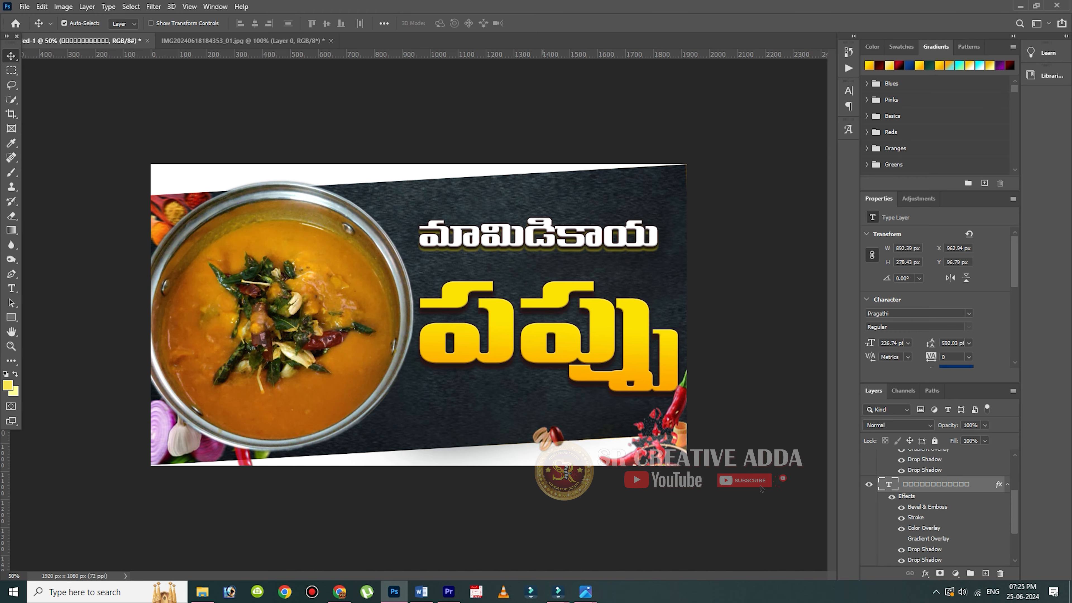
{"action": "key", "text": "Down"}
{"action": "key", "text": "Down"}
{"action": "key", "text": "Down"}
{"action": "key", "text": "Down"}
{"action": "key", "text": "Down"}
{"action": "key", "text": "Down"}
{"action": "key", "text": "Right"}
{"action": "key", "text": "Right"}
{"action": "key", "text": "Right"}
{"action": "key", "text": "Right"}
{"action": "key", "text": "Right"}
{"action": "key", "text": "Right"}
{"action": "key", "text": "Right"}
{"action": "key", "text": "Right"}
{"action": "key", "text": "Right"}
{"action": "key", "text": "Right"}
{"action": "key", "text": "Right"}
{"action": "key", "text": "Right"}
{"action": "key", "text": "Right"}
{"action": "key", "text": "Right"}
{"action": "key", "text": "Right"}
{"action": "key", "text": "Down"}
{"action": "key", "text": "Down"}
{"action": "key", "text": "Down"}
{"action": "key", "text": "Down"}
{"action": "key", "text": "Down"}
{"action": "key", "text": "Down"}
{"action": "key", "text": "Down"}
{"action": "key", "text": "Right"}
{"action": "key", "text": "Right"}
{"action": "key", "text": "Right"}
{"action": "key", "text": "Right"}
{"action": "key", "text": "Down"}
{"action": "key", "text": "Down"}
{"action": "key", "text": "Down"}
{"action": "key", "text": "Down"}
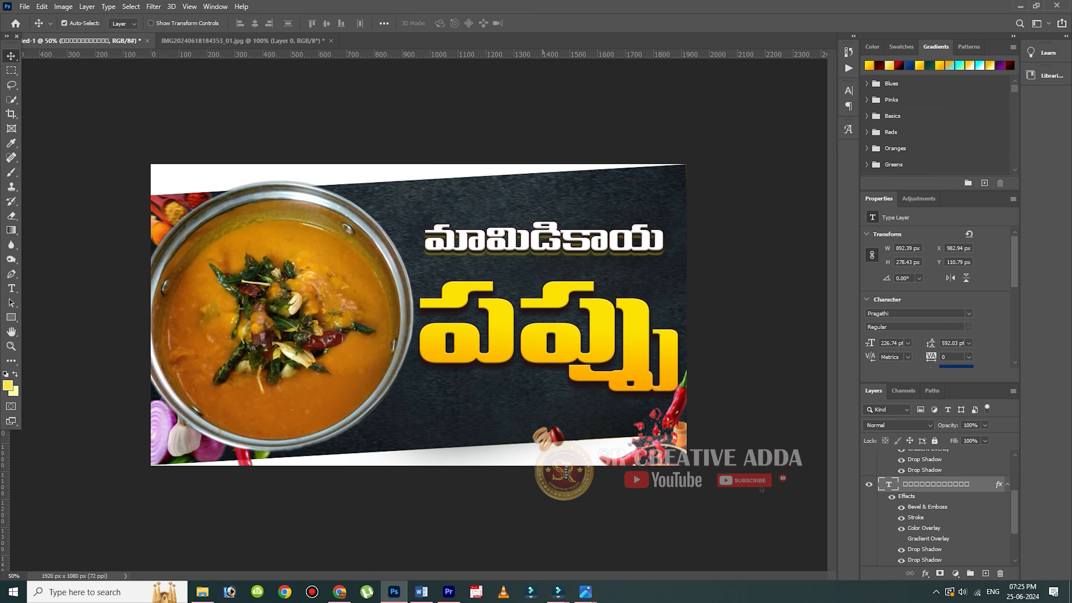
{"action": "key", "text": "Down"}
{"action": "key", "text": "Down"}
{"action": "key", "text": "Down"}
{"action": "key", "text": "Down"}
{"action": "key", "text": "Down"}
{"action": "key", "text": "Down"}
{"action": "key", "text": "Right"}
{"action": "key", "text": "Right"}
{"action": "key", "text": "Right"}
{"action": "key", "text": "Right"}
{"action": "key", "text": "Right"}
{"action": "key", "text": "Right"}
{"action": "key", "text": "Right"}
{"action": "key", "text": "Right"}
{"action": "key", "text": "Right"}
{"action": "key", "text": "Right"}
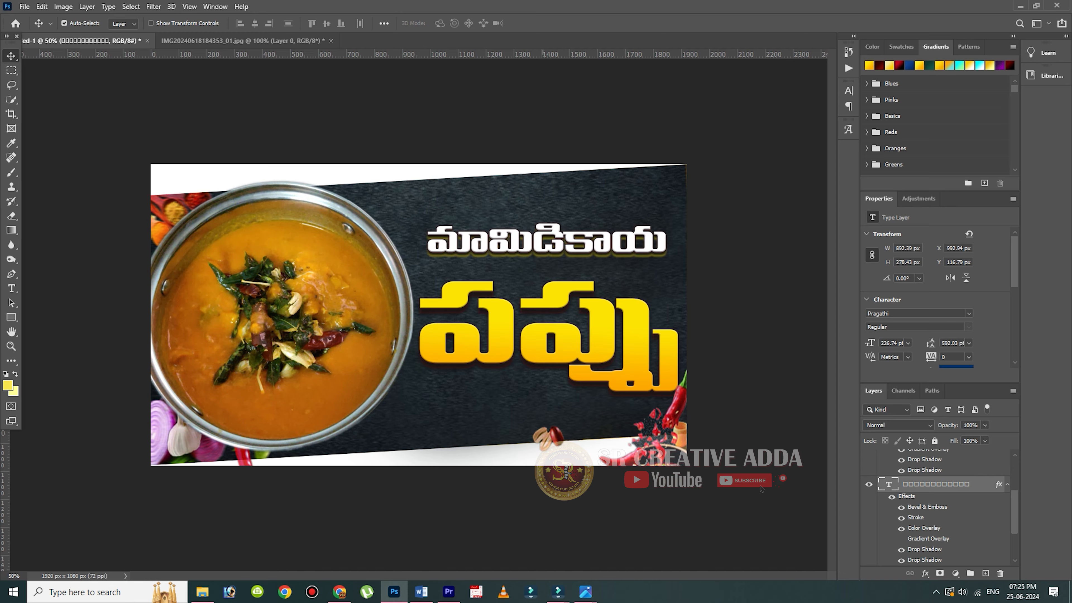
- Brighten the pot on Layer 5 with Levels, setting the white input level to 196
{"action": "left_click", "coordinate": [281, 313]}
{"action": "key", "text": "ctrl+l"}
{"action": "left_click_drag", "start_coordinate": [885, 351], "coordinate": [859, 351]}
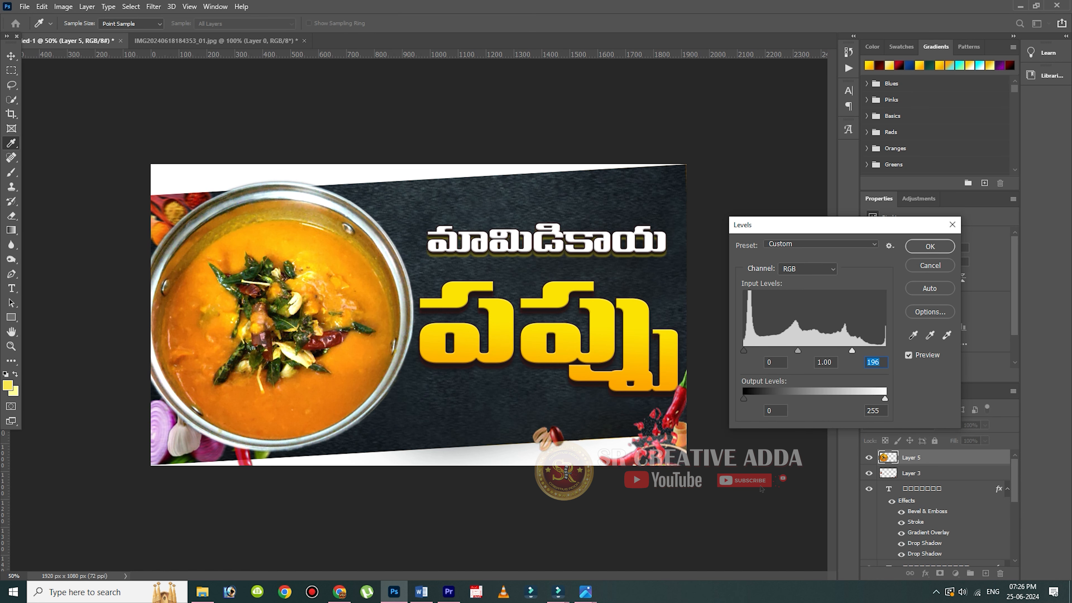
{"action": "key", "text": "Return"}
- Boost the pot's colours with Hue/Saturation, setting the saturation to +41
{"action": "key", "text": "ctrl+u"}
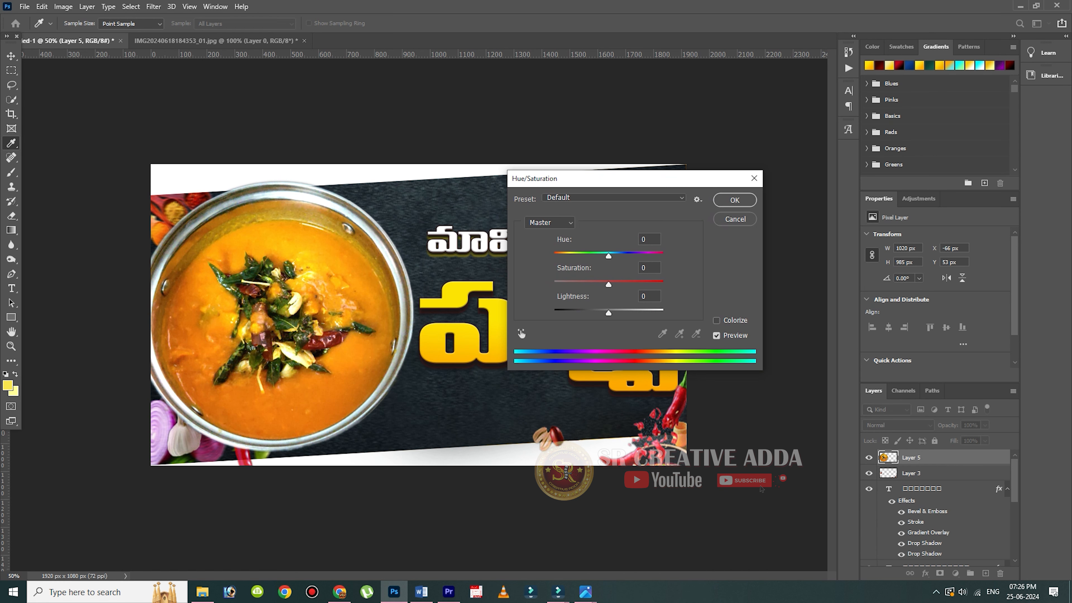
{"action": "left_click_drag", "start_coordinate": [622, 285], "coordinate": [632, 284]}
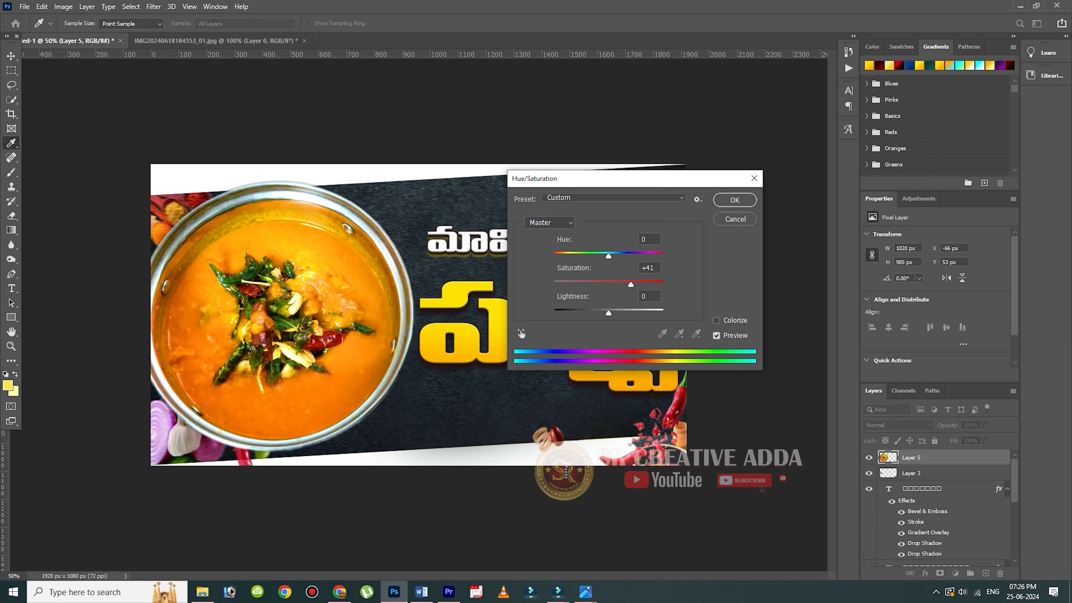
{"action": "key", "text": "Return"}
- Open a further Levels adjustment for the pot on Layer 5
{"action": "key", "text": "ctrl+l"}
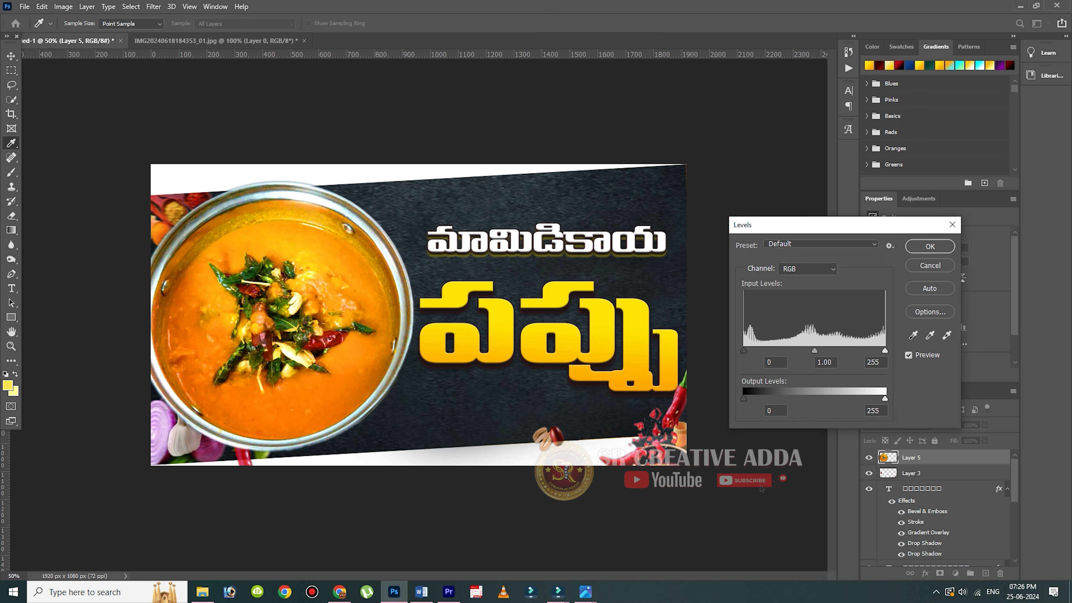